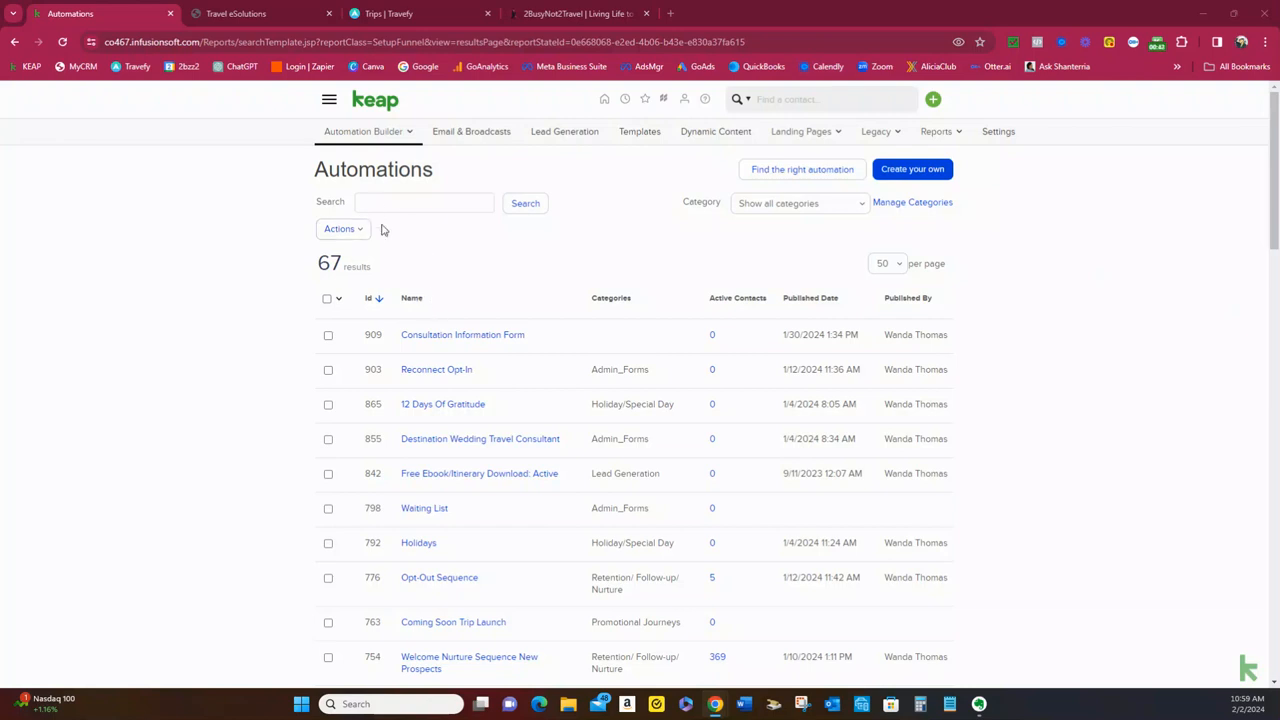
Create a new automation in the Automation Builder and name it "Travel Guide Download"
left_click(327, 101)
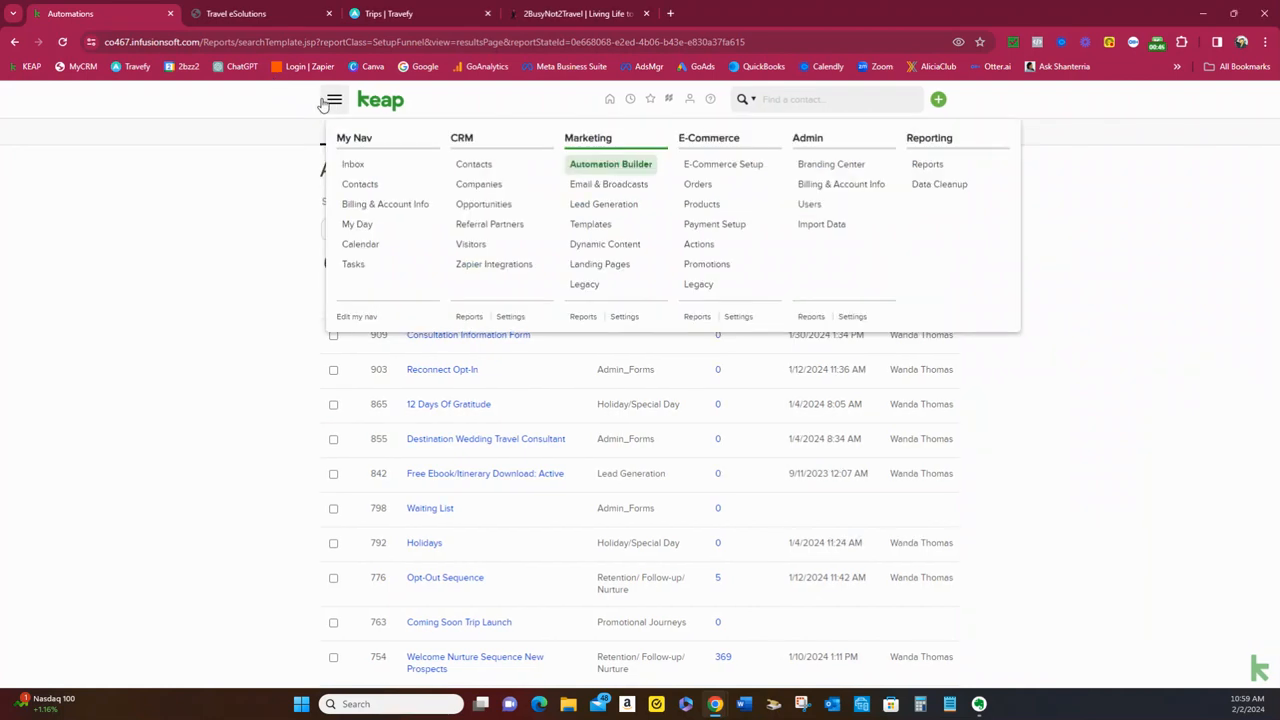
left_click(607, 171)
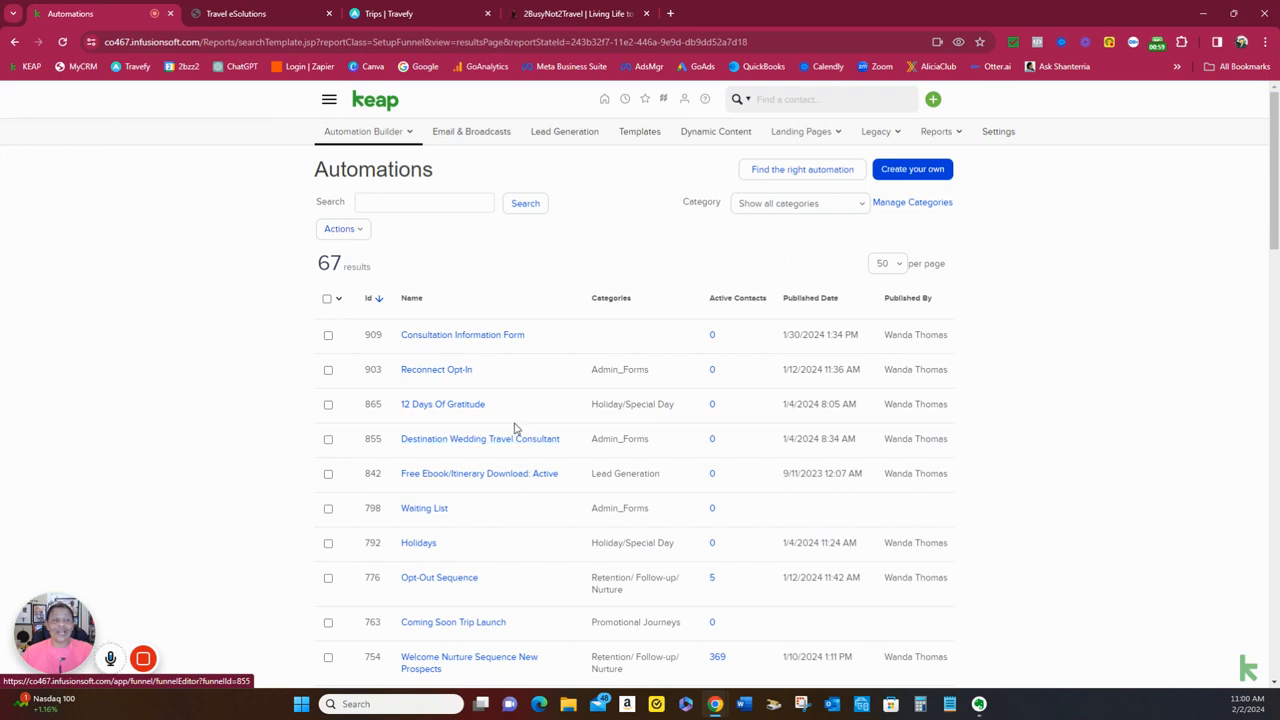
left_click(912, 170)
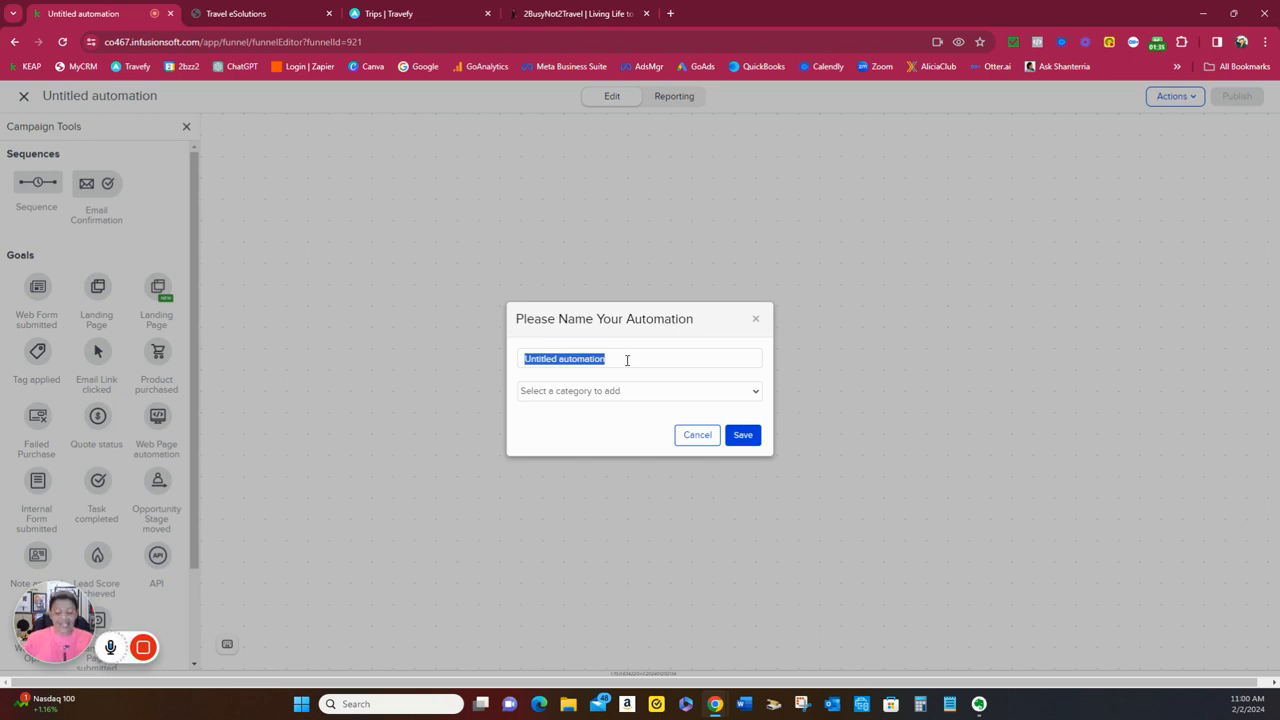
type("Trave")
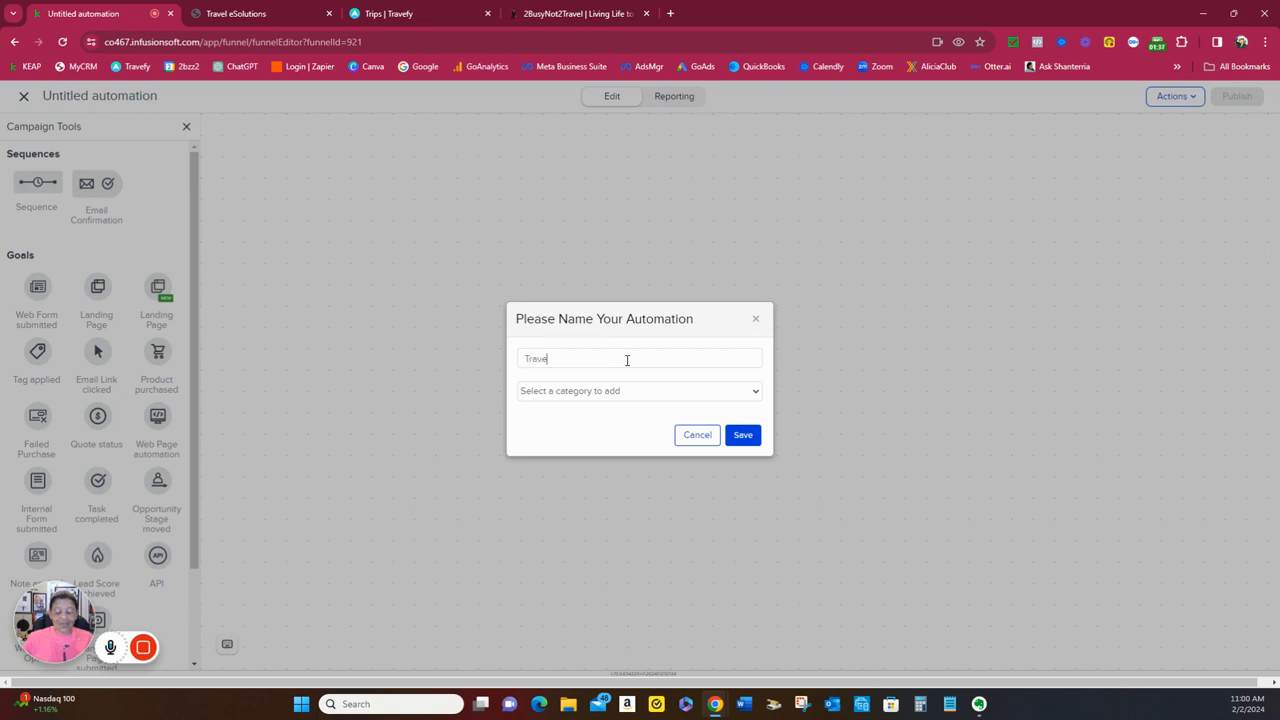
type("l Guide")
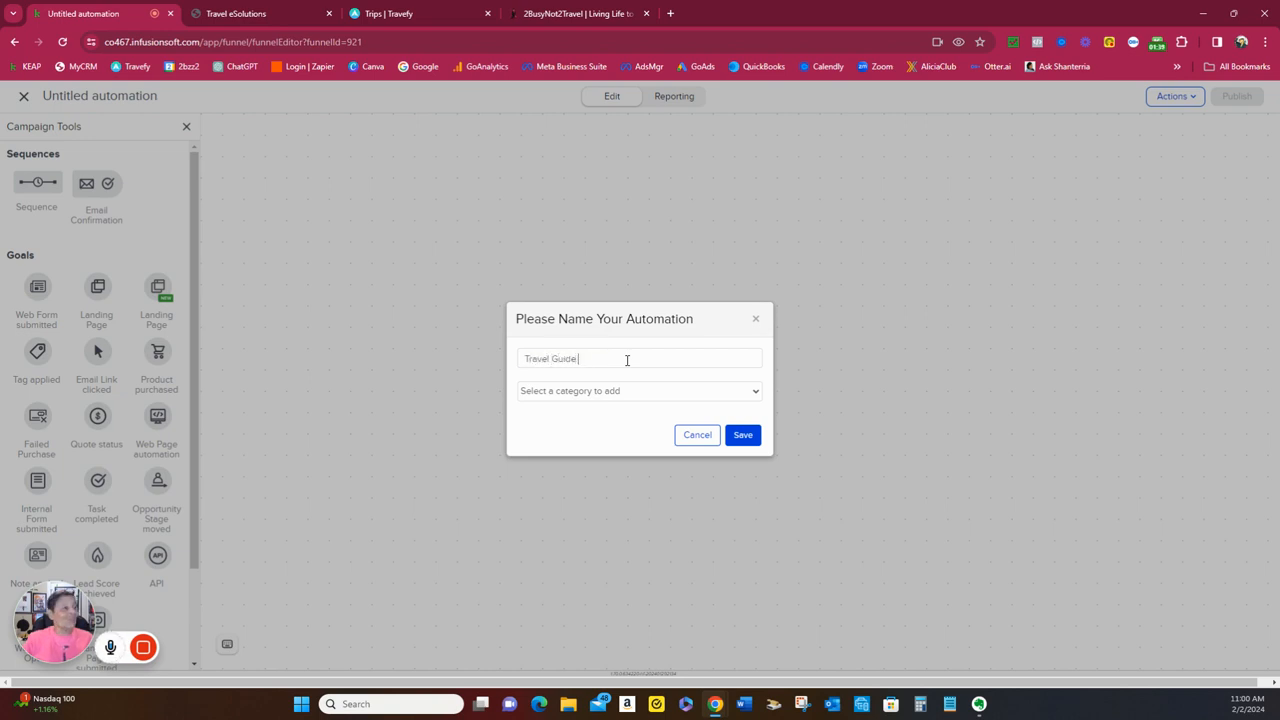
type(" Download")
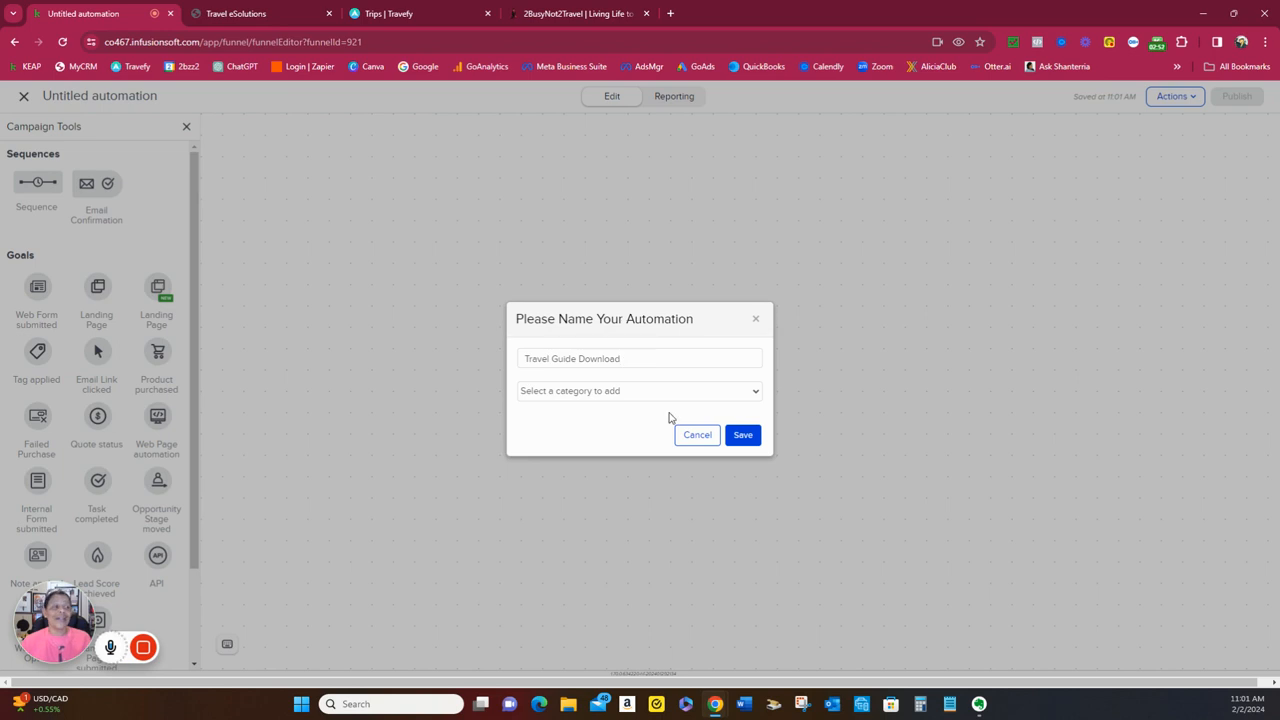
left_click(747, 439)
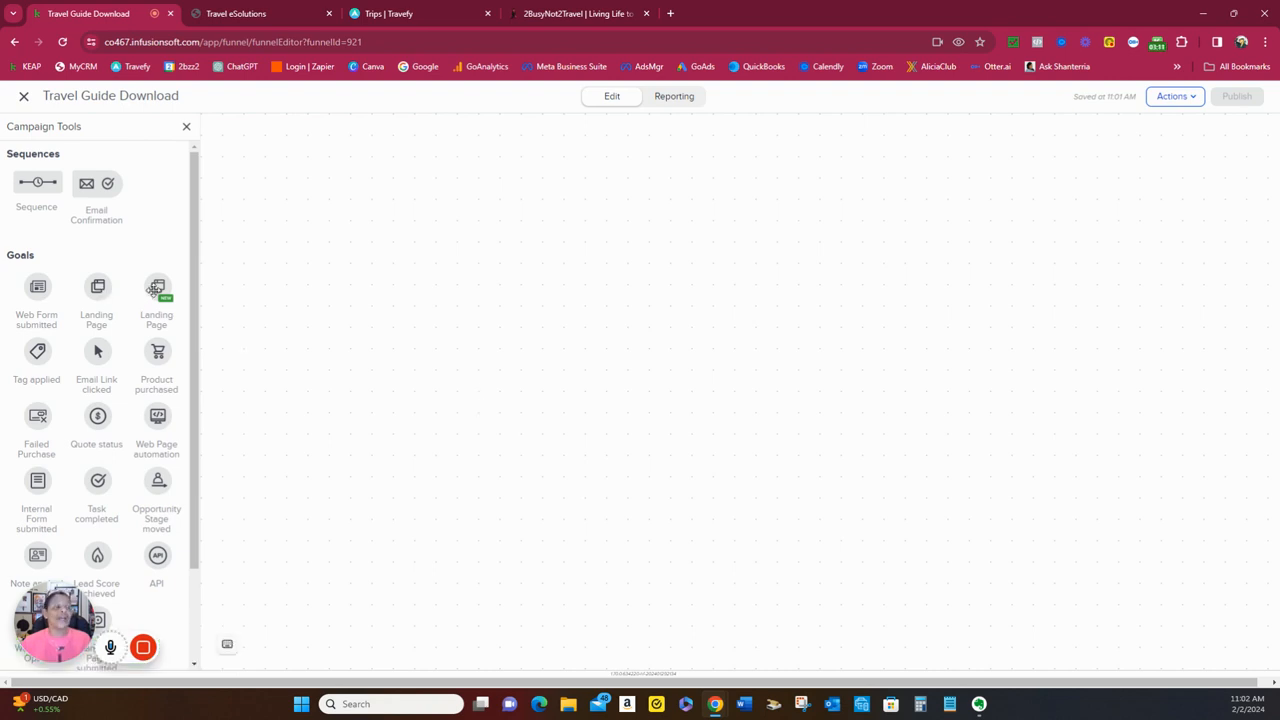
Add the new-style Landing Page goal to the canvas and name it "Travel Guide Download"
left_click_drag(153, 289, 267, 262)
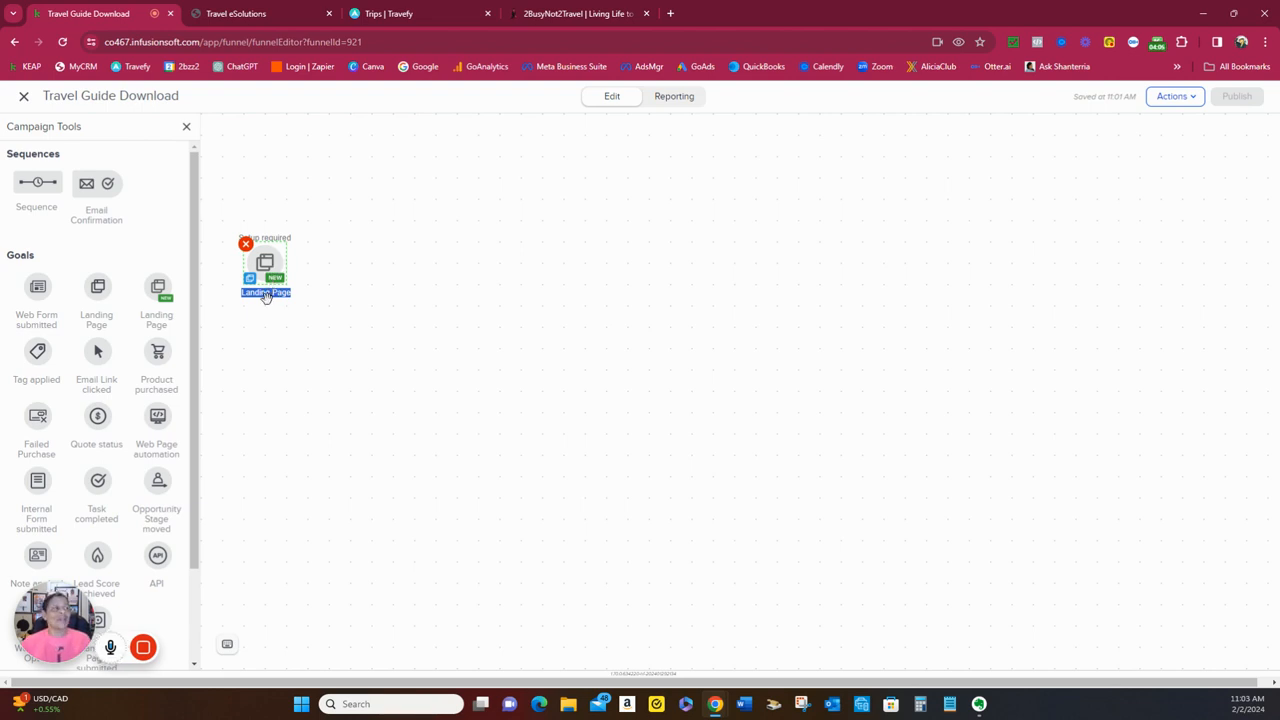
type("Travel")
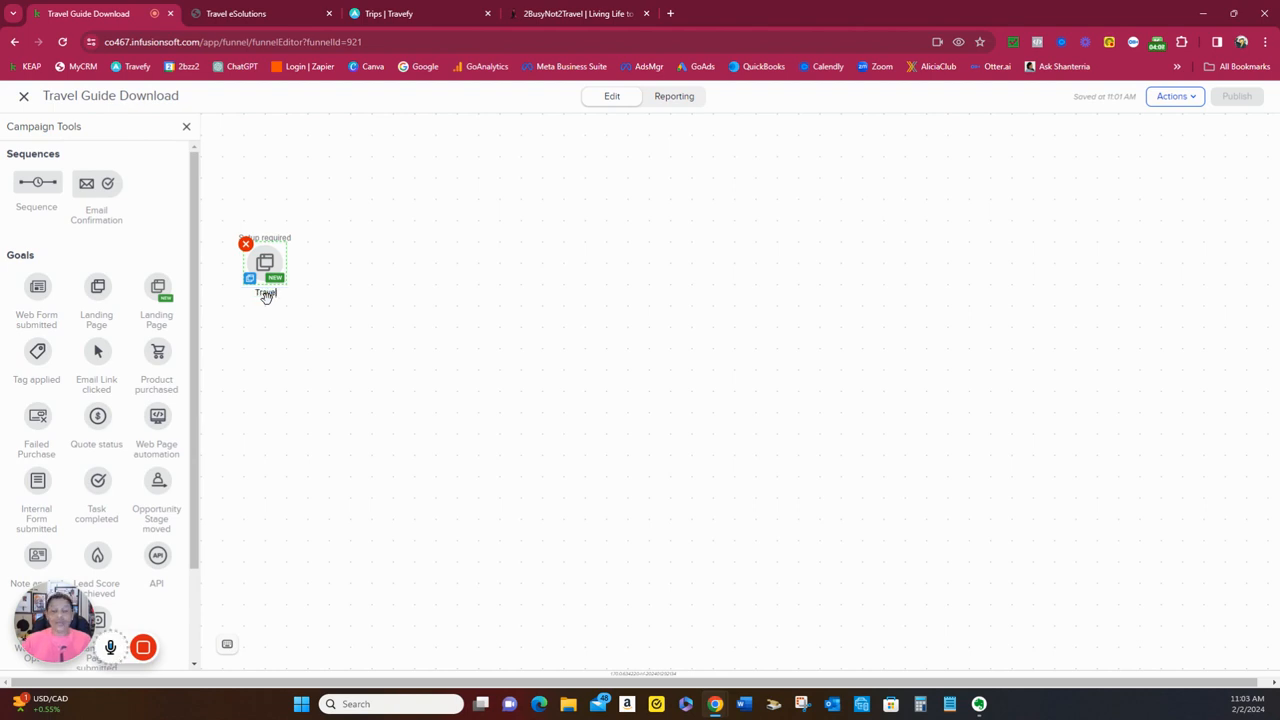
type(" Guide D")
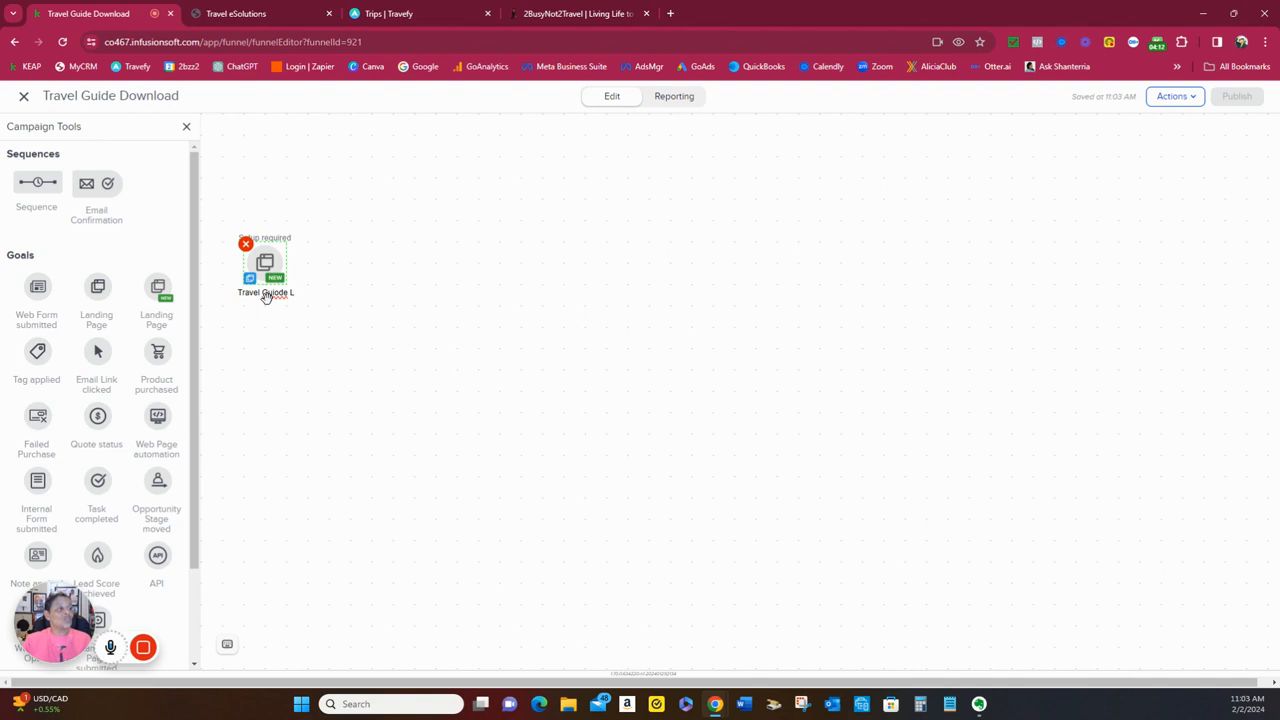
key("BackSpace")
key("BackSpace")
type("Download")
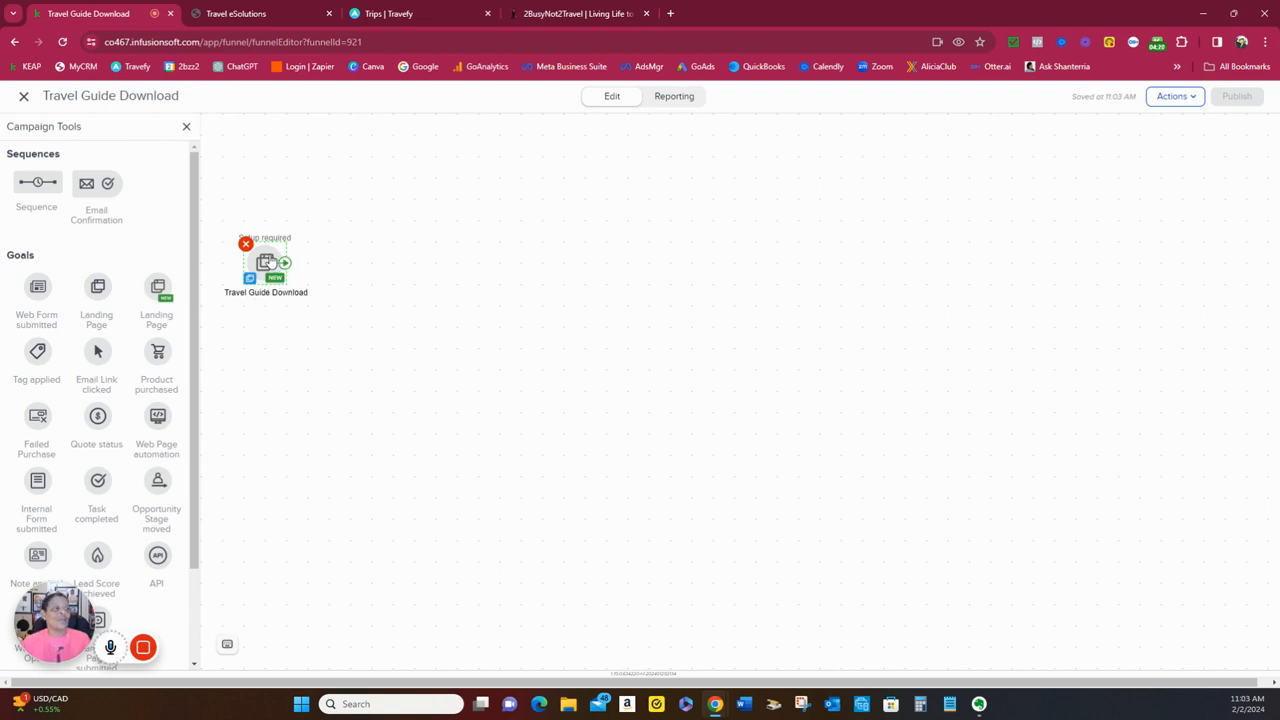
Open the Travel Guide Download goal's configuration, check the available landing pages, and start creating a new landing page
double_click(266, 262)
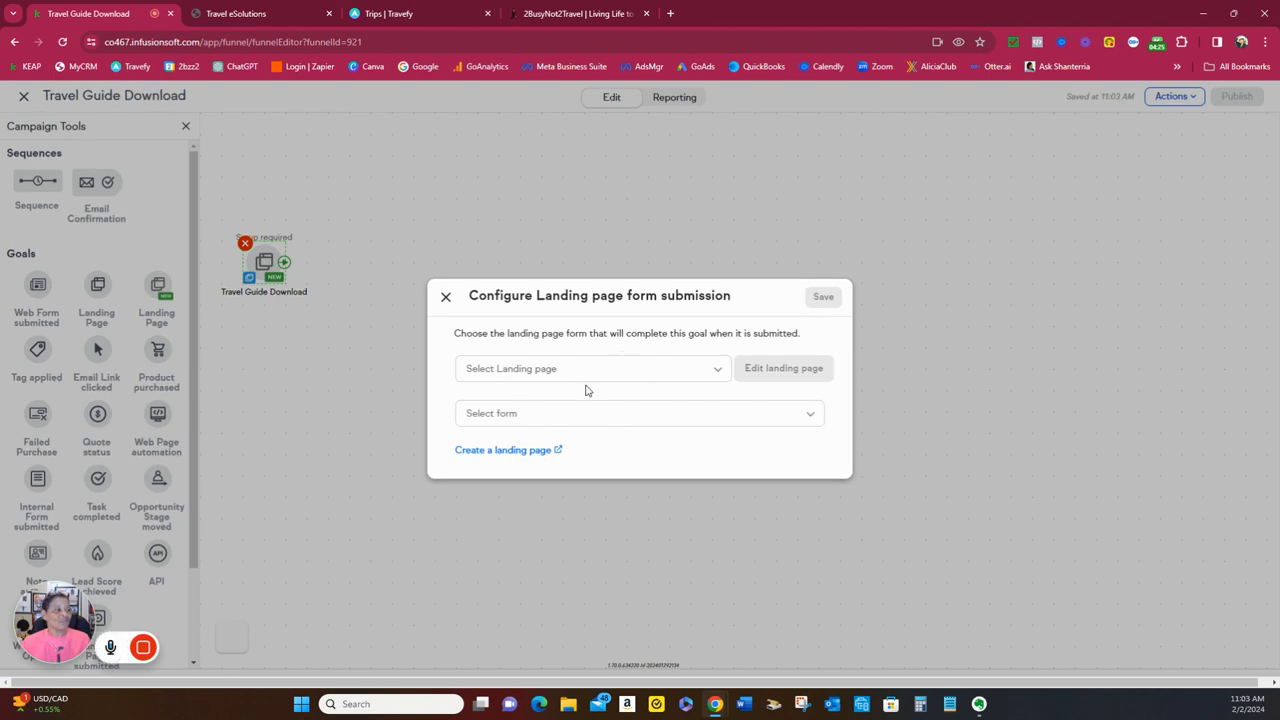
left_click(717, 368)
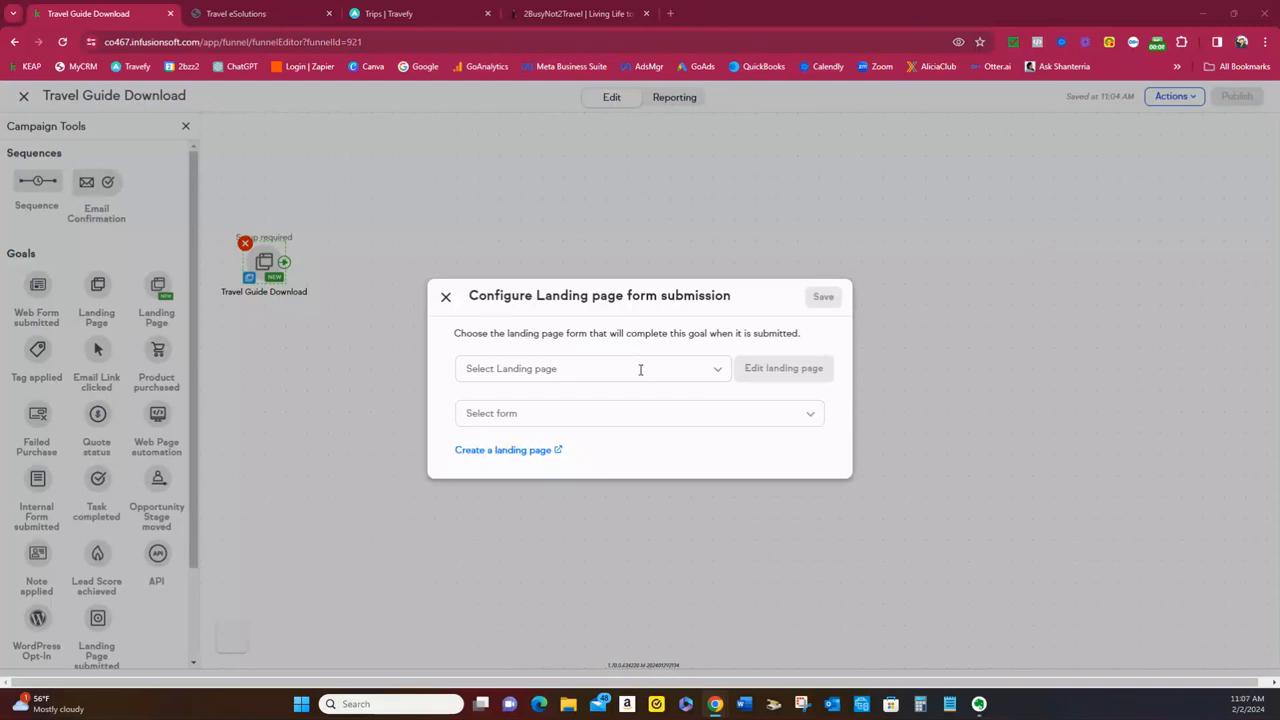
left_click(640, 369)
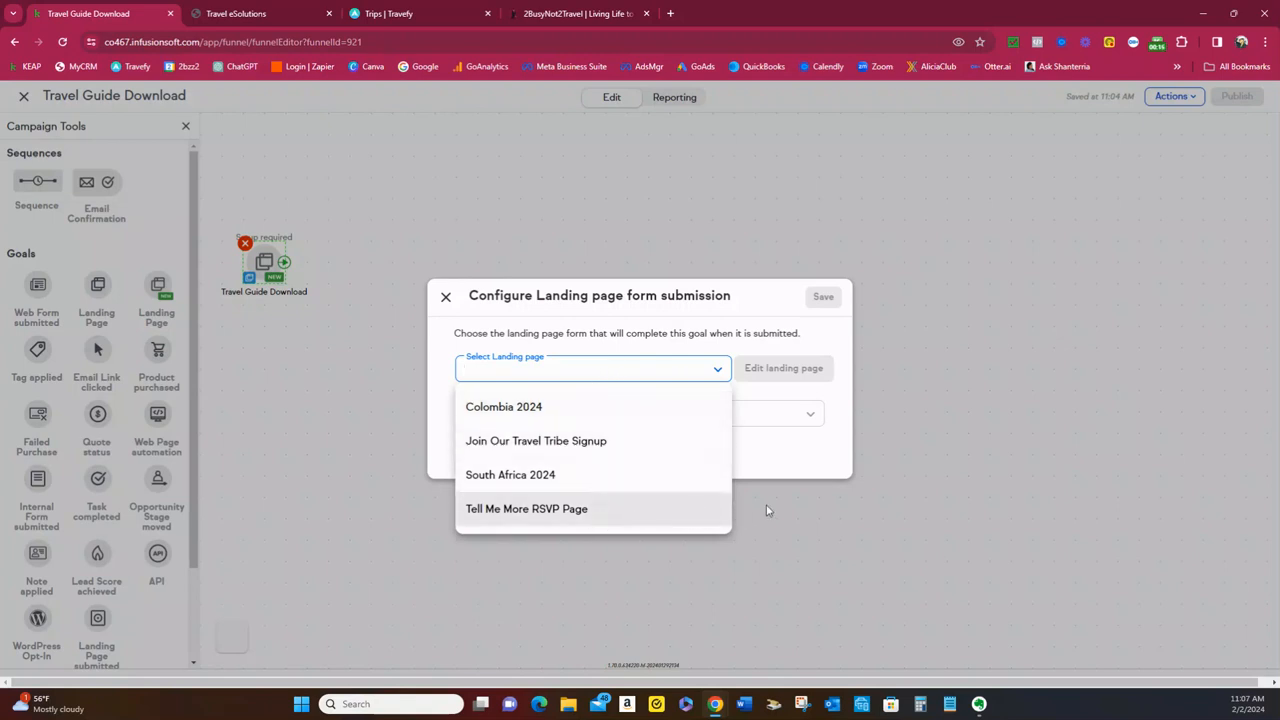
left_click(772, 465)
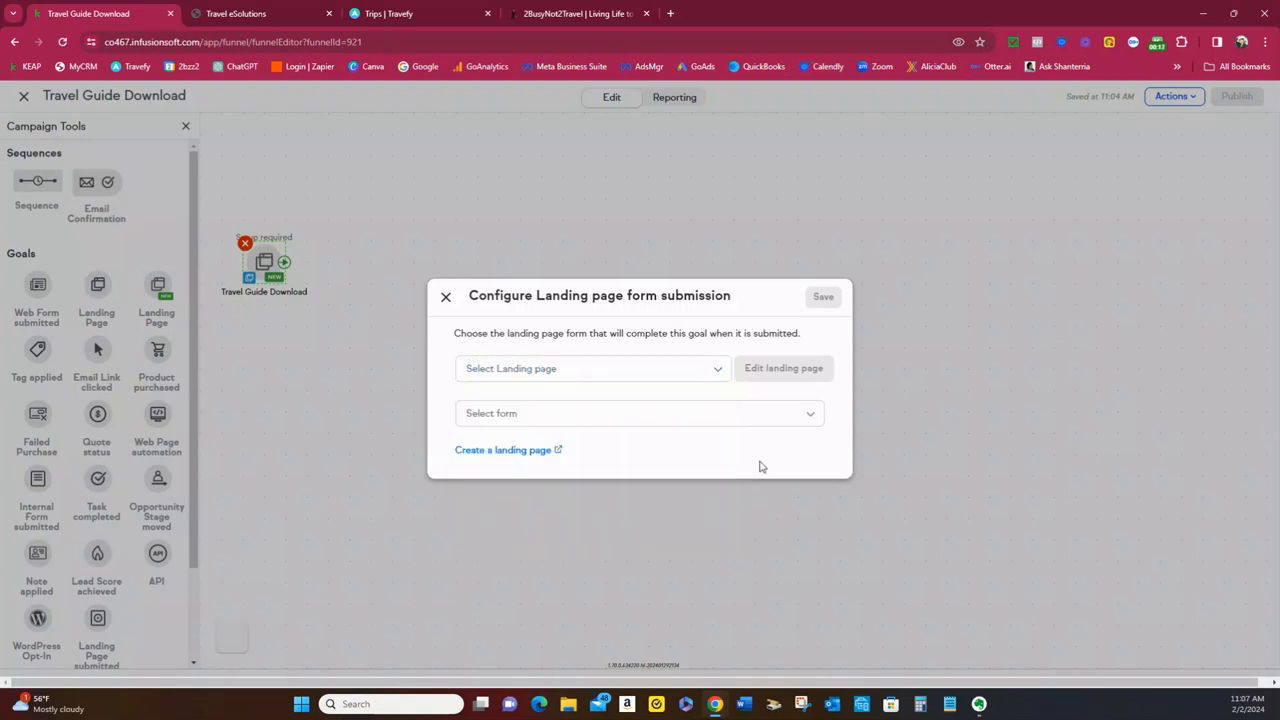
left_click(531, 458)
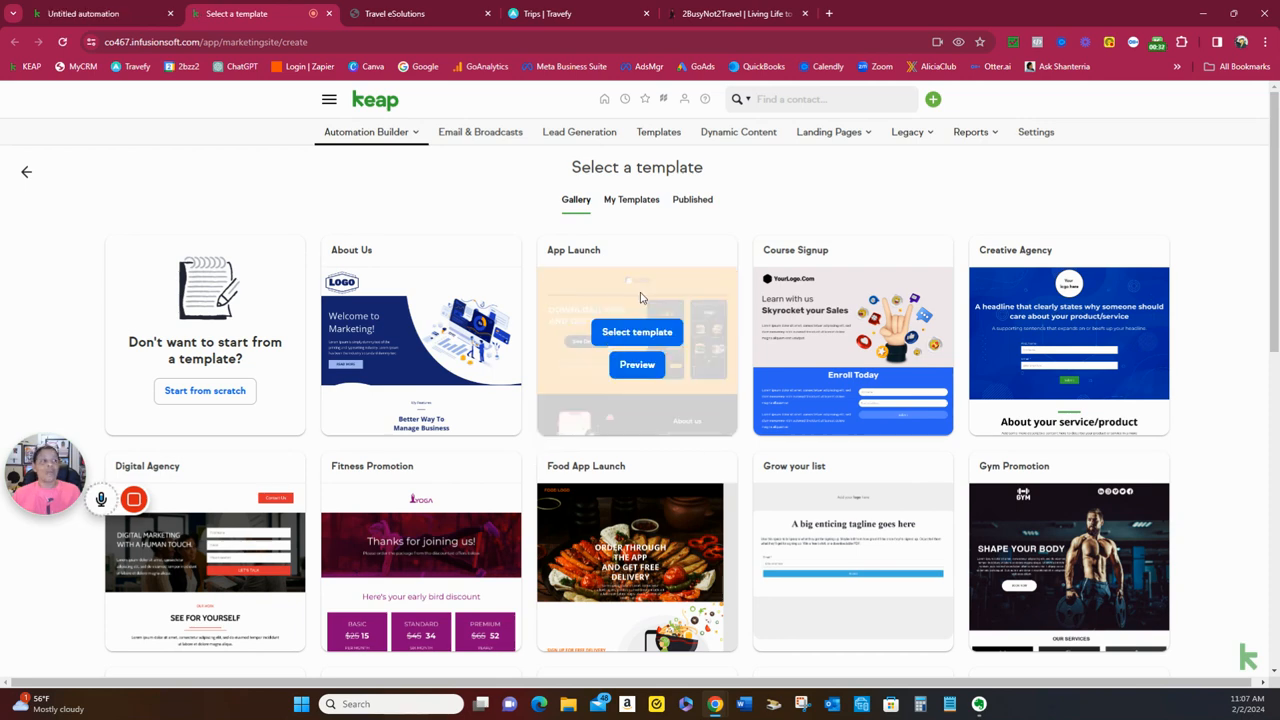
Look through the saved and published landing page templates and return to the template gallery
left_click(643, 204)
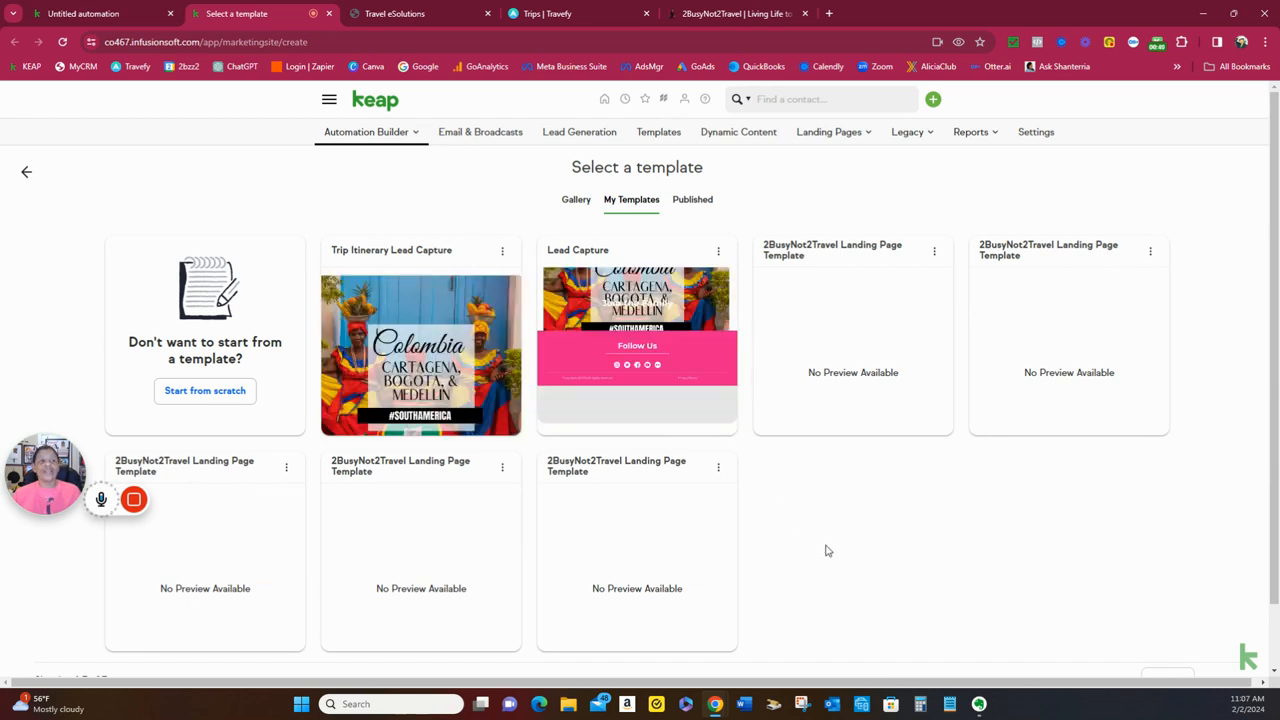
left_click(692, 208)
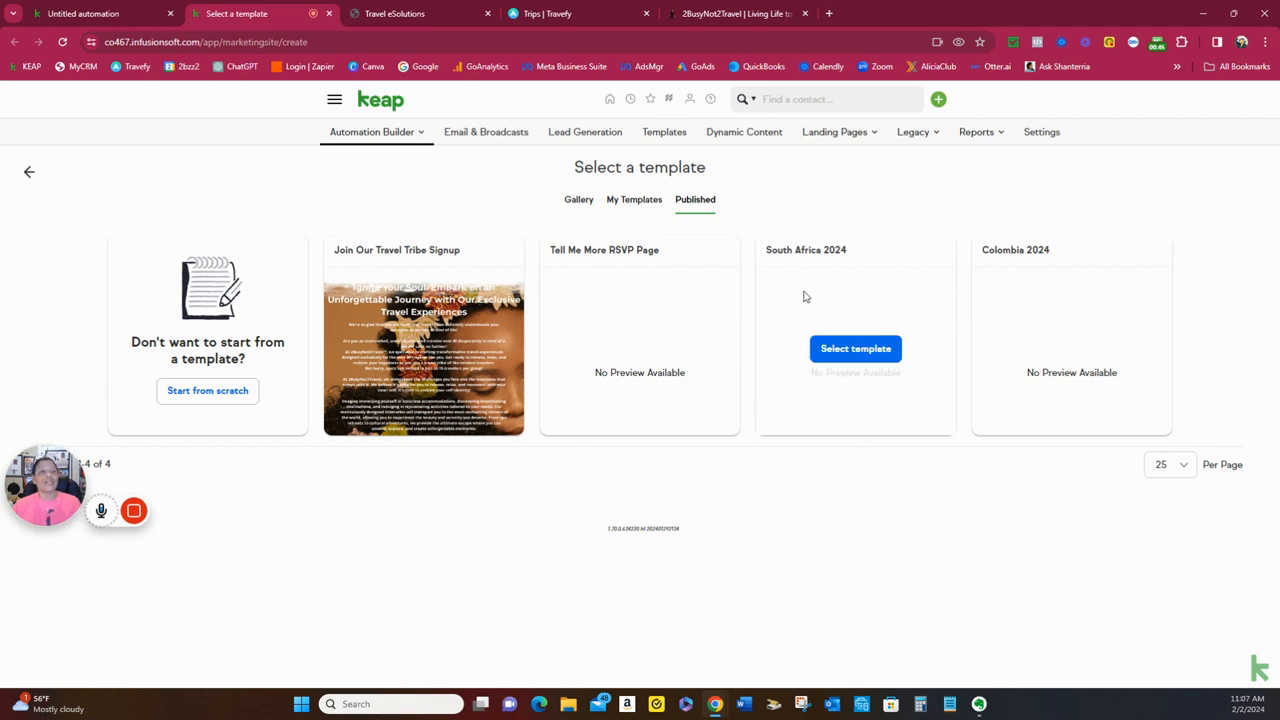
left_click(590, 203)
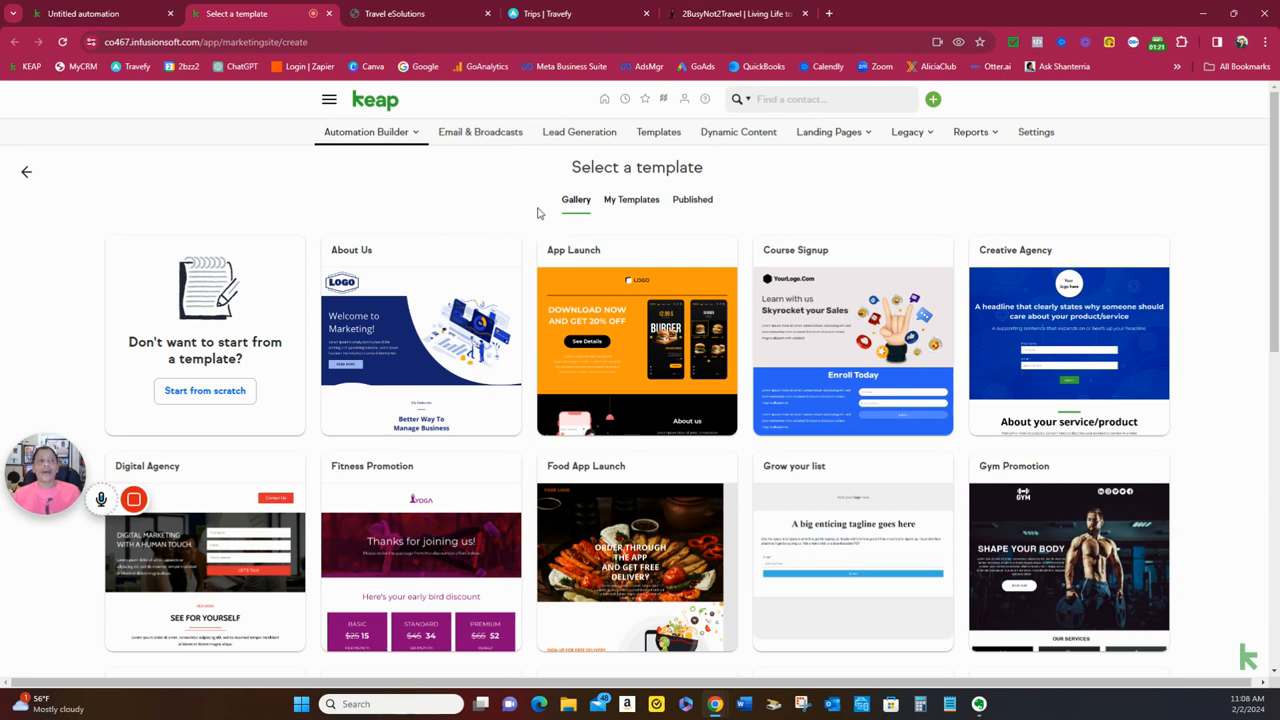
mouse_move(450, 257)
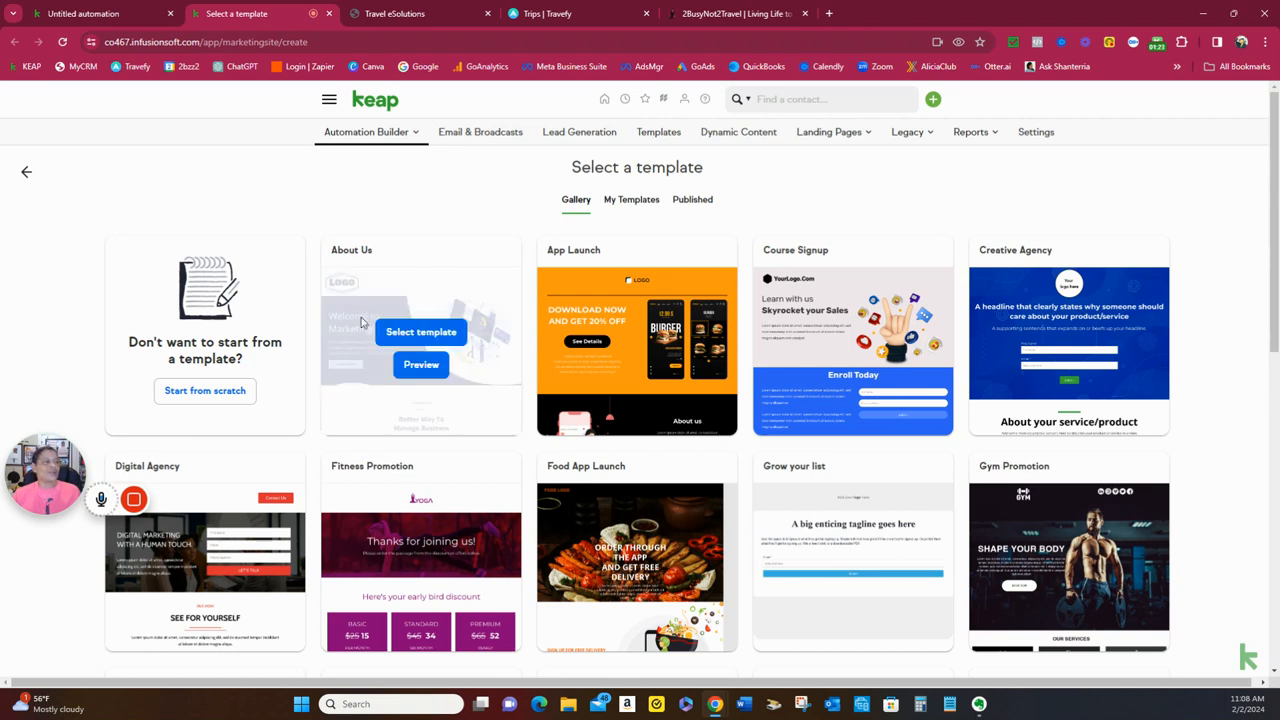
mouse_move(111, 510)
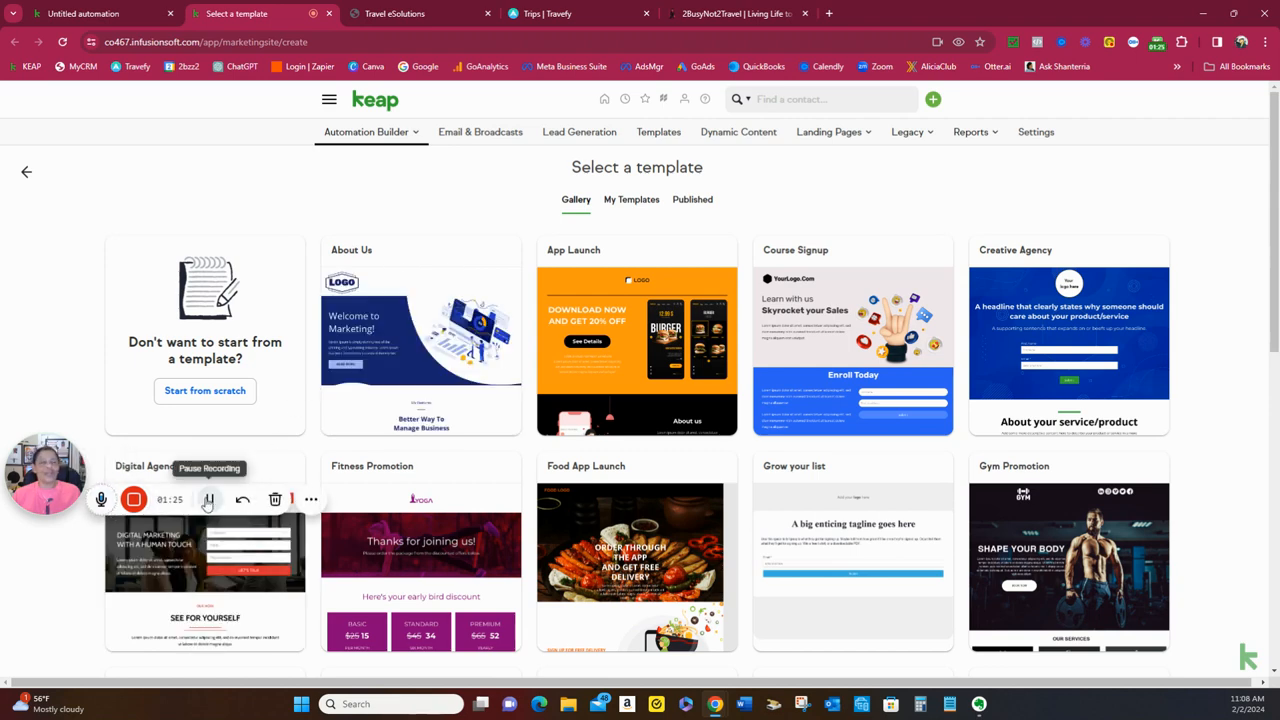
left_click(214, 500)
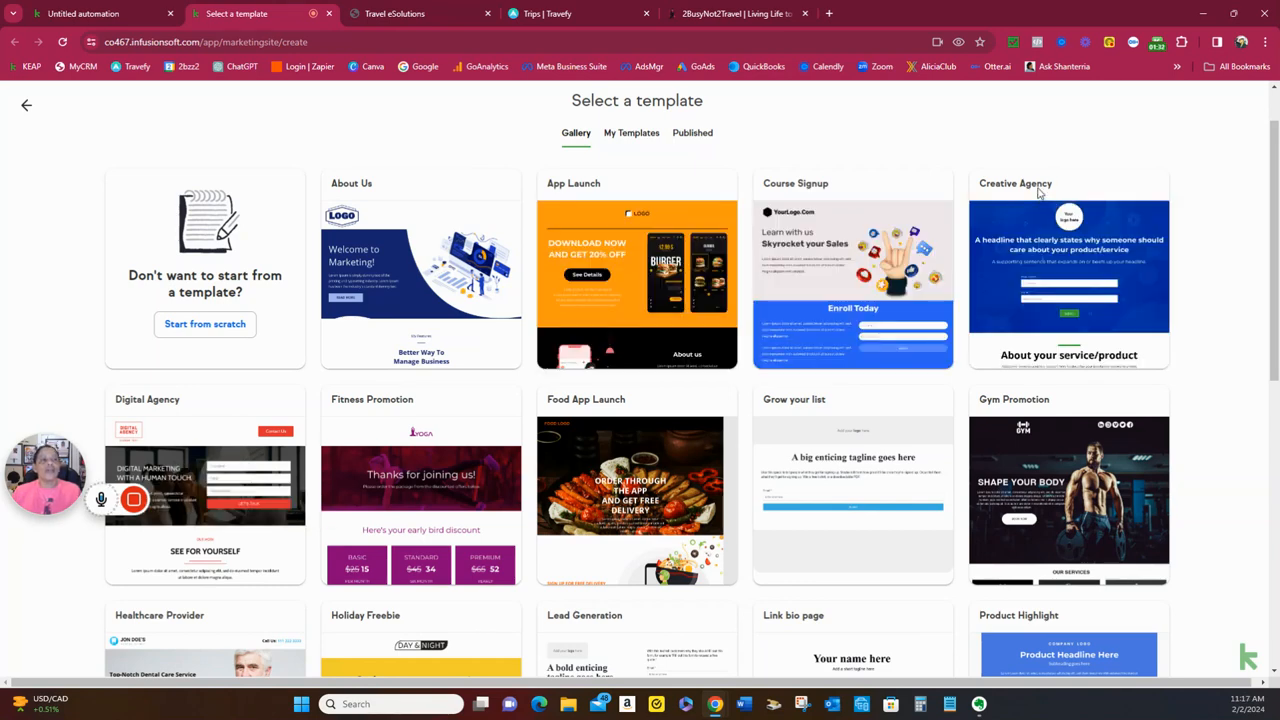
Preview the Creative Agency template at full length and close the preview
mouse_move(1062, 210)
left_click(1070, 296)
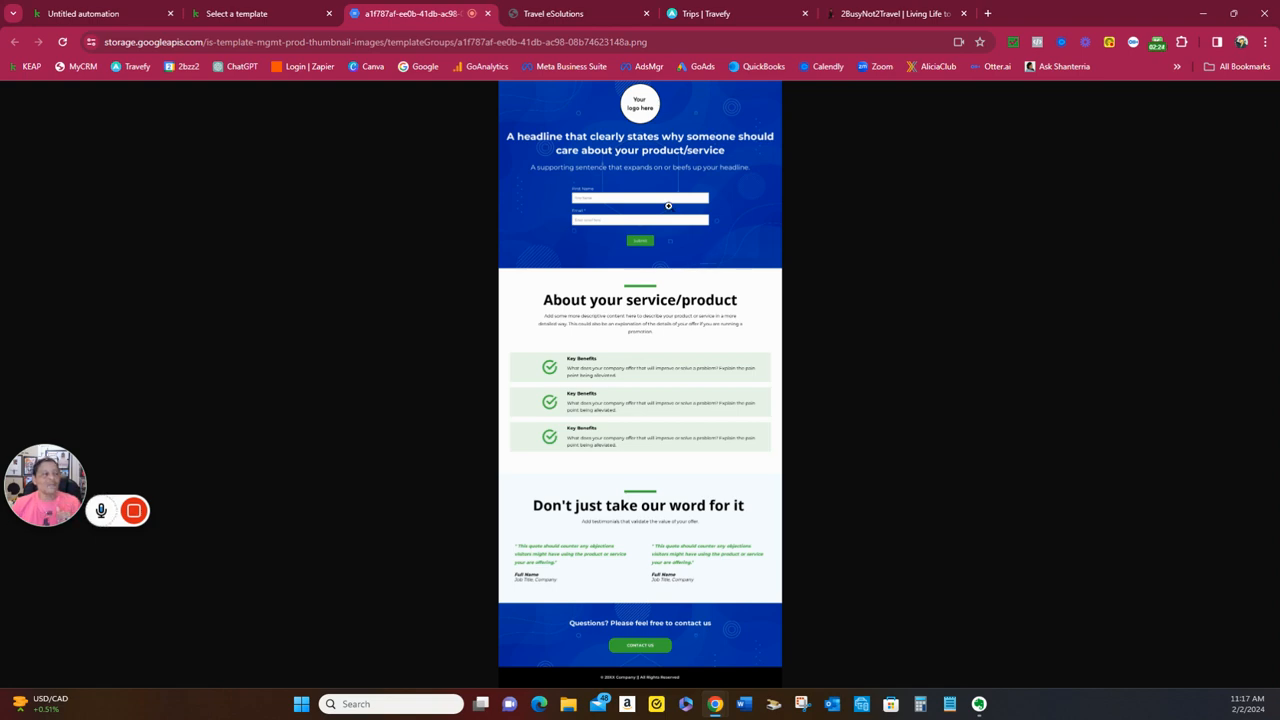
left_click(489, 13)
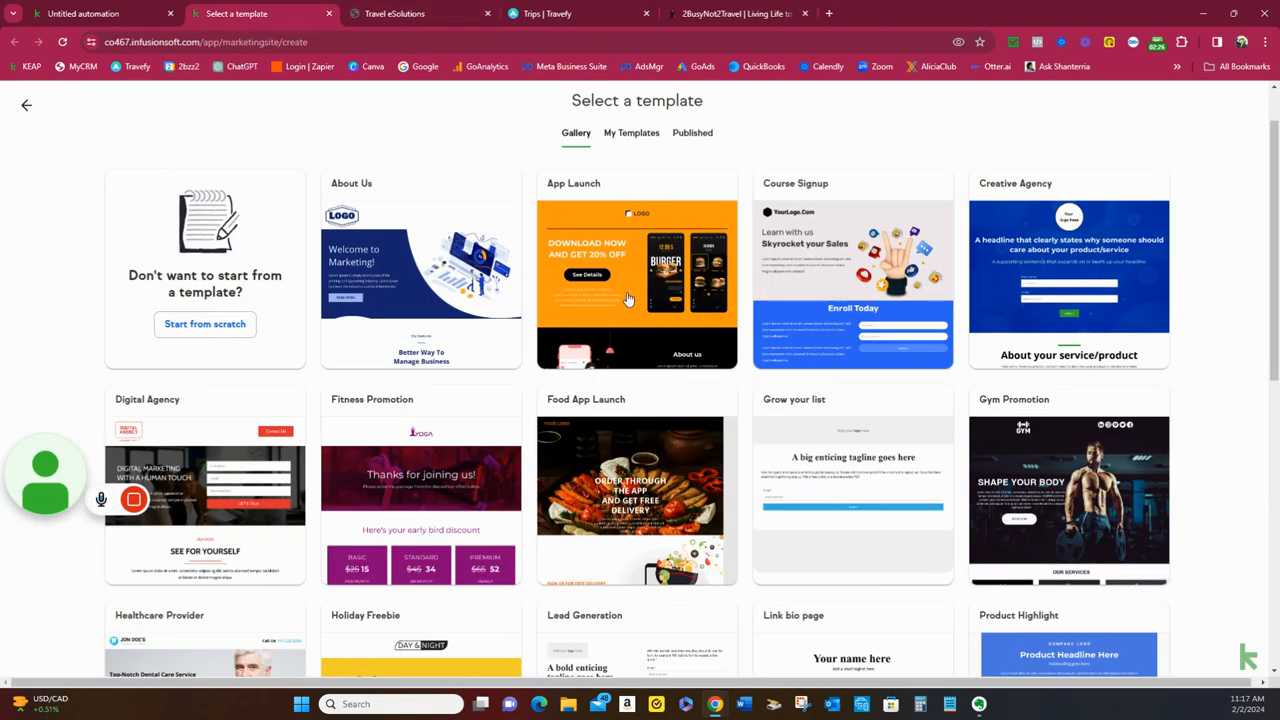
Create a landing page from the Creative Agency template, named "Australia Travel Guide Download"
mouse_move(1076, 278)
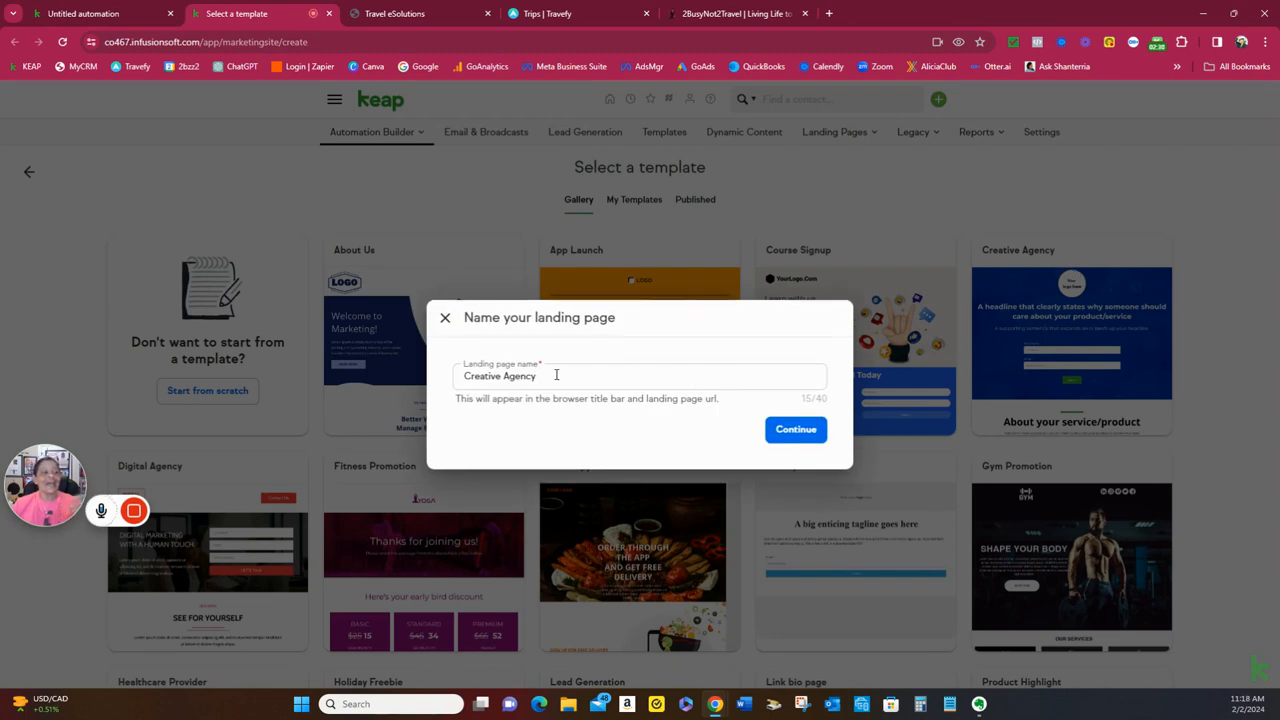
left_click_drag(553, 376, 456, 377)
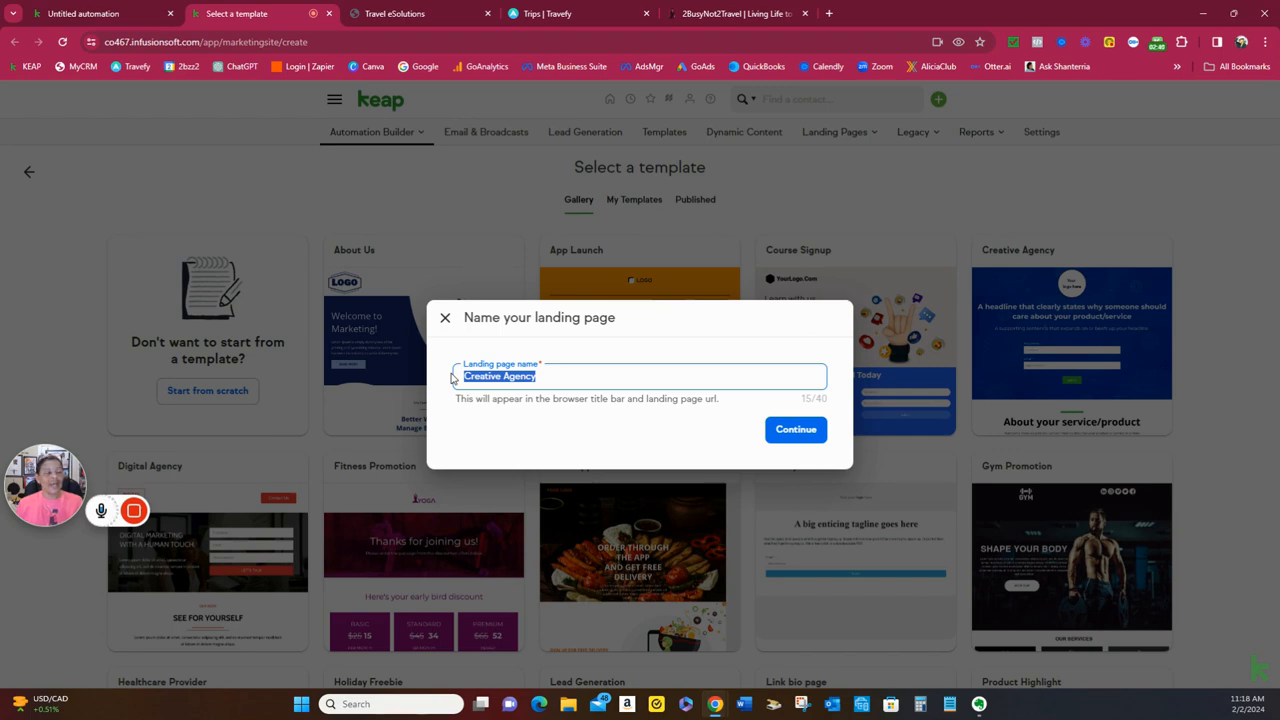
type("Trab")
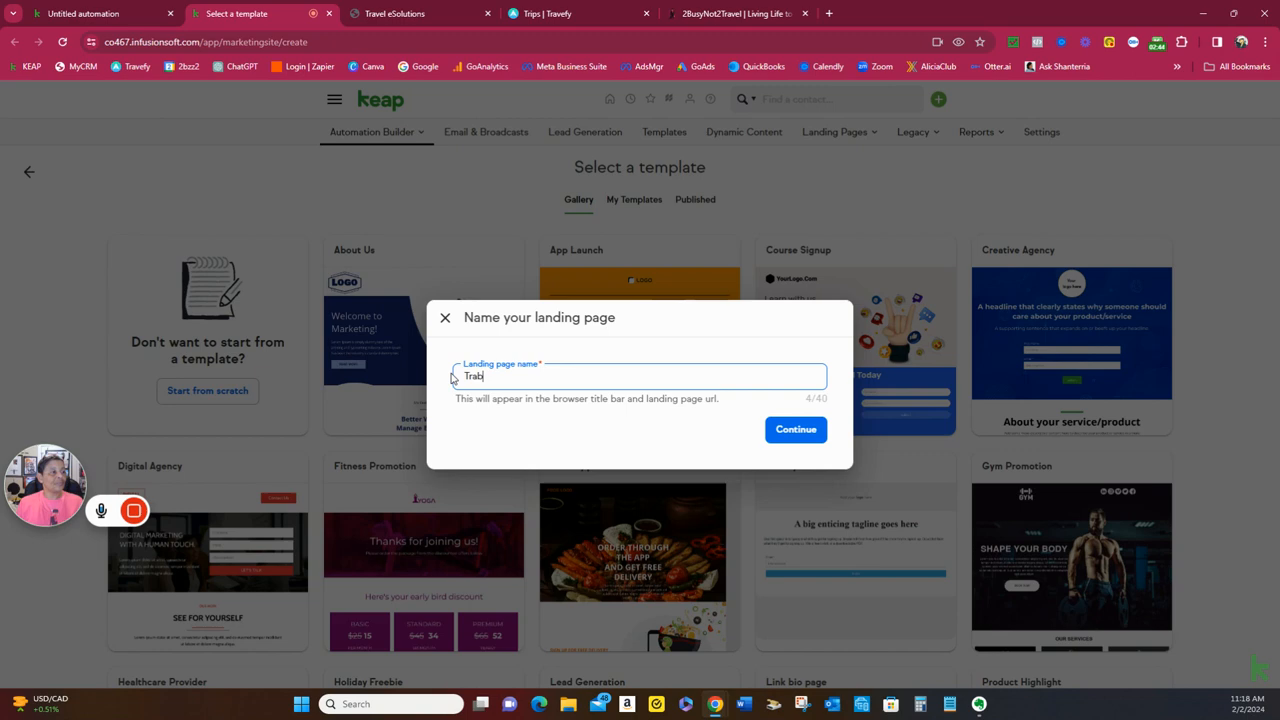
key("BackSpace")
type("vel Guide Download")
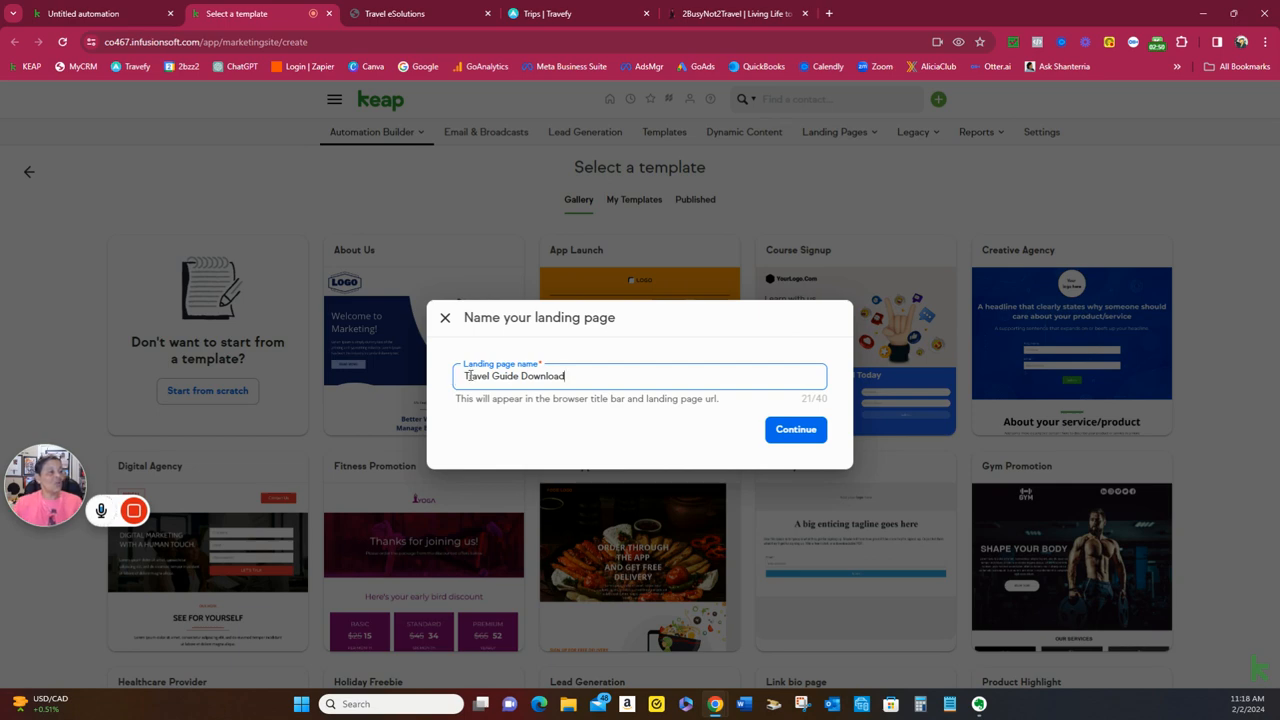
left_click(465, 376)
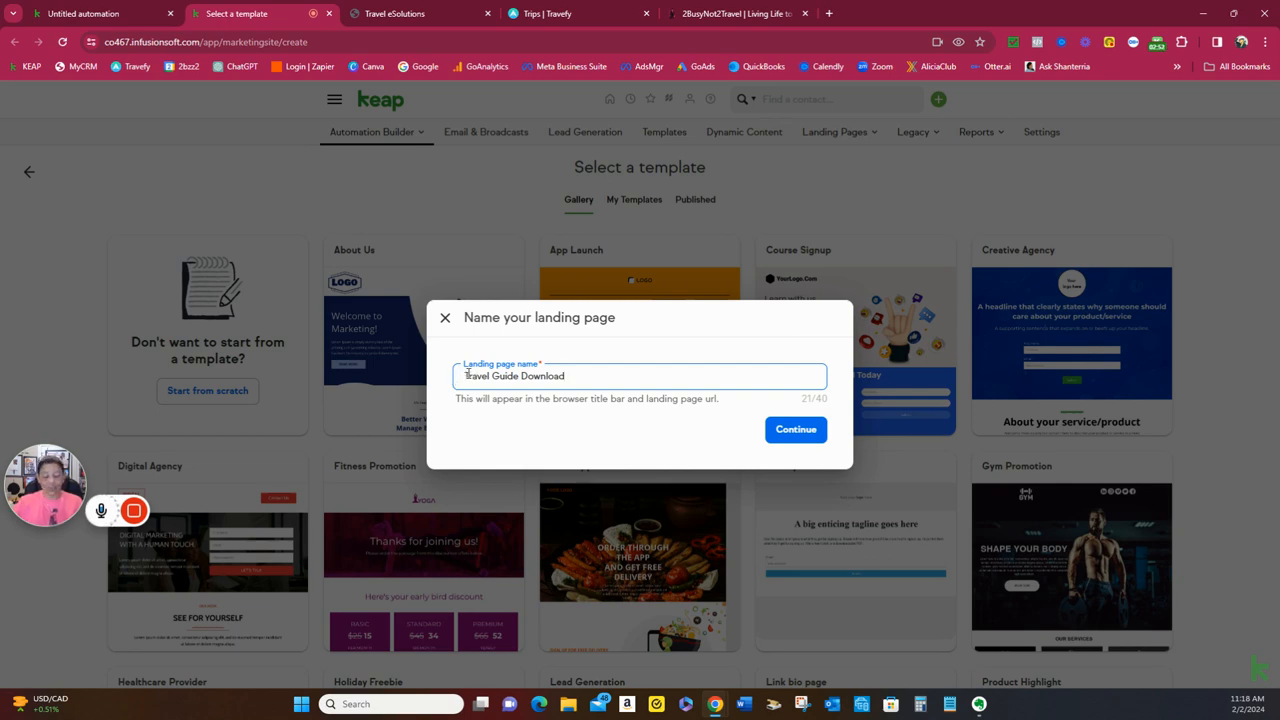
type("Australia")
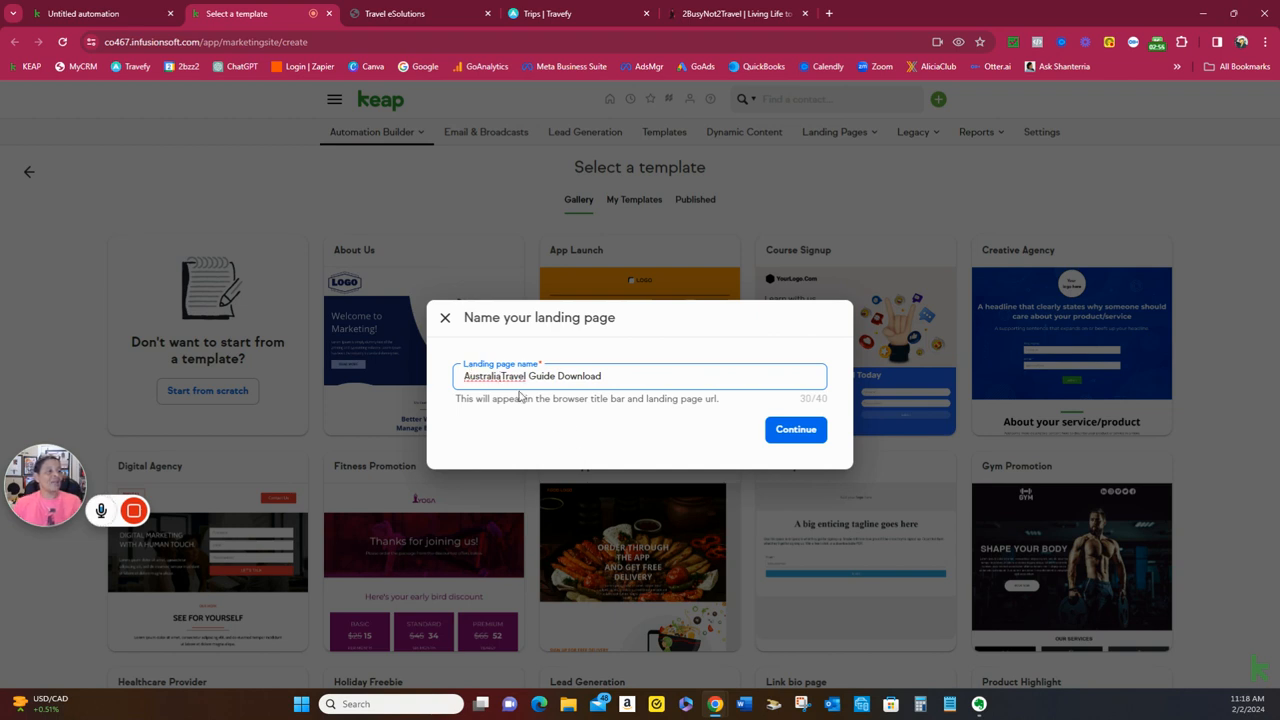
left_click(795, 429)
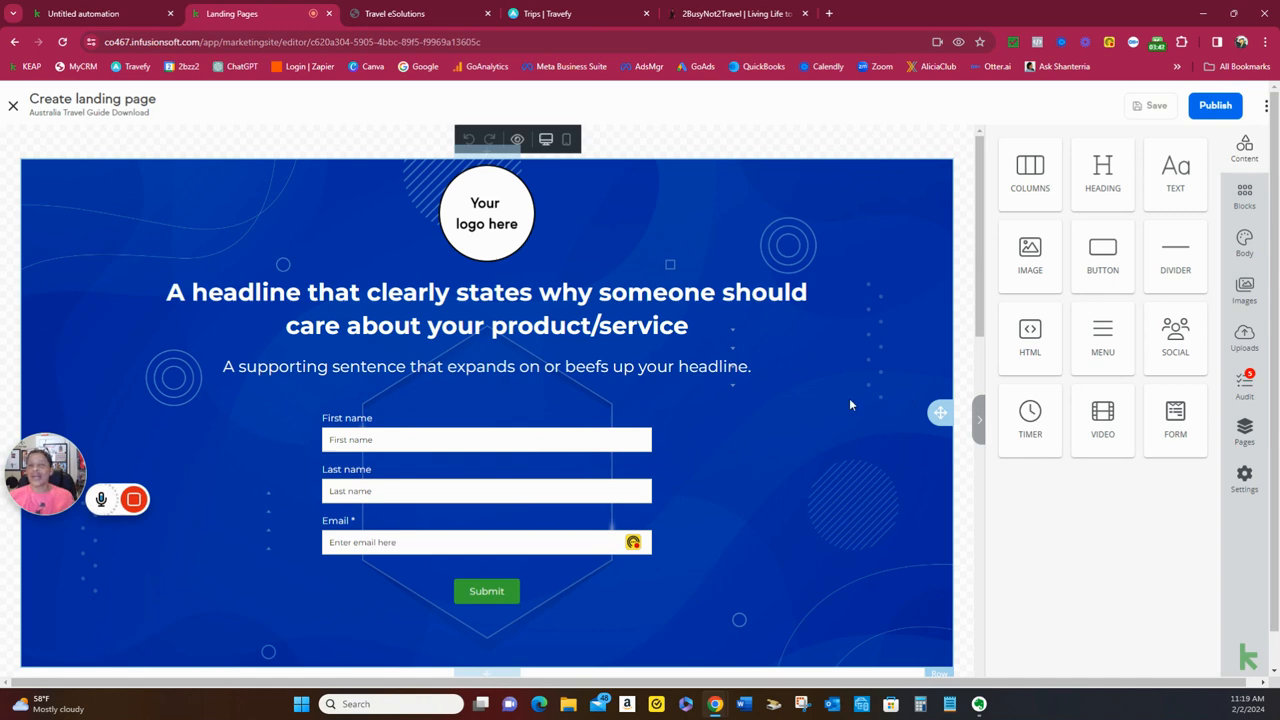
Review the landing page's sections from the header form down to the testimonials, and return to the form
scroll(885, 348, "down", 2)
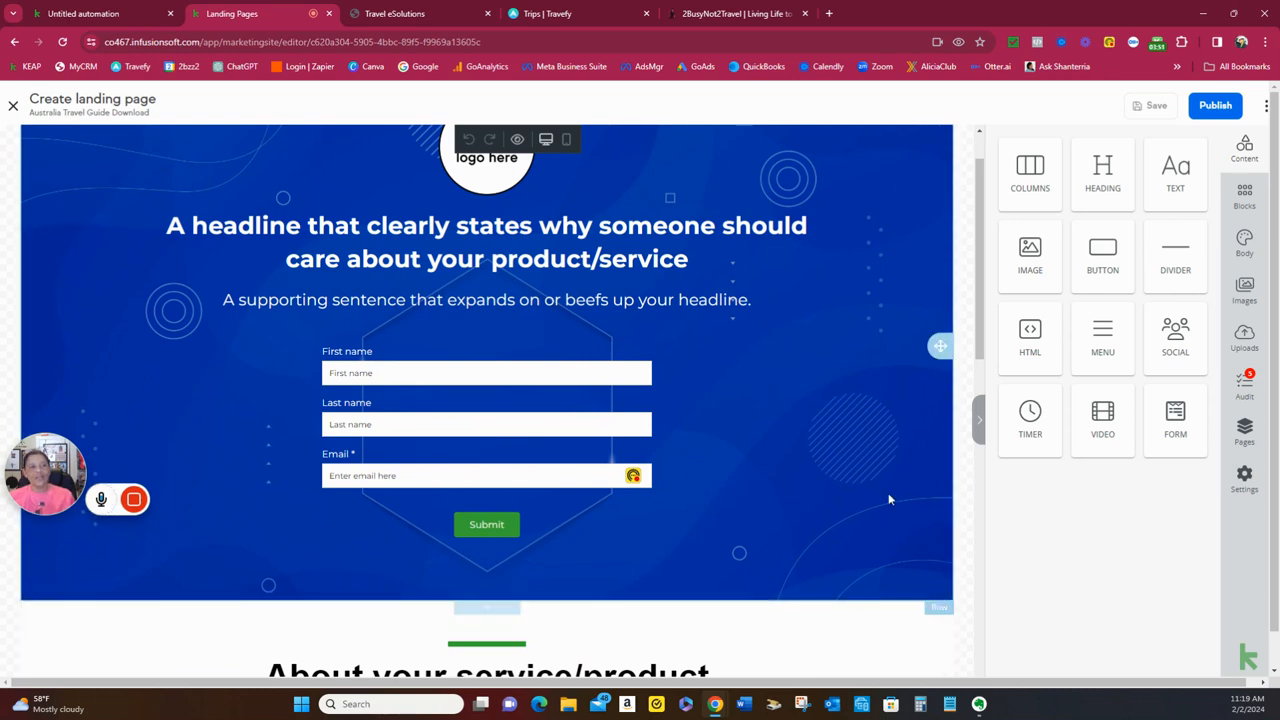
scroll(891, 503, "down", 1)
scroll(891, 503, "down", 2)
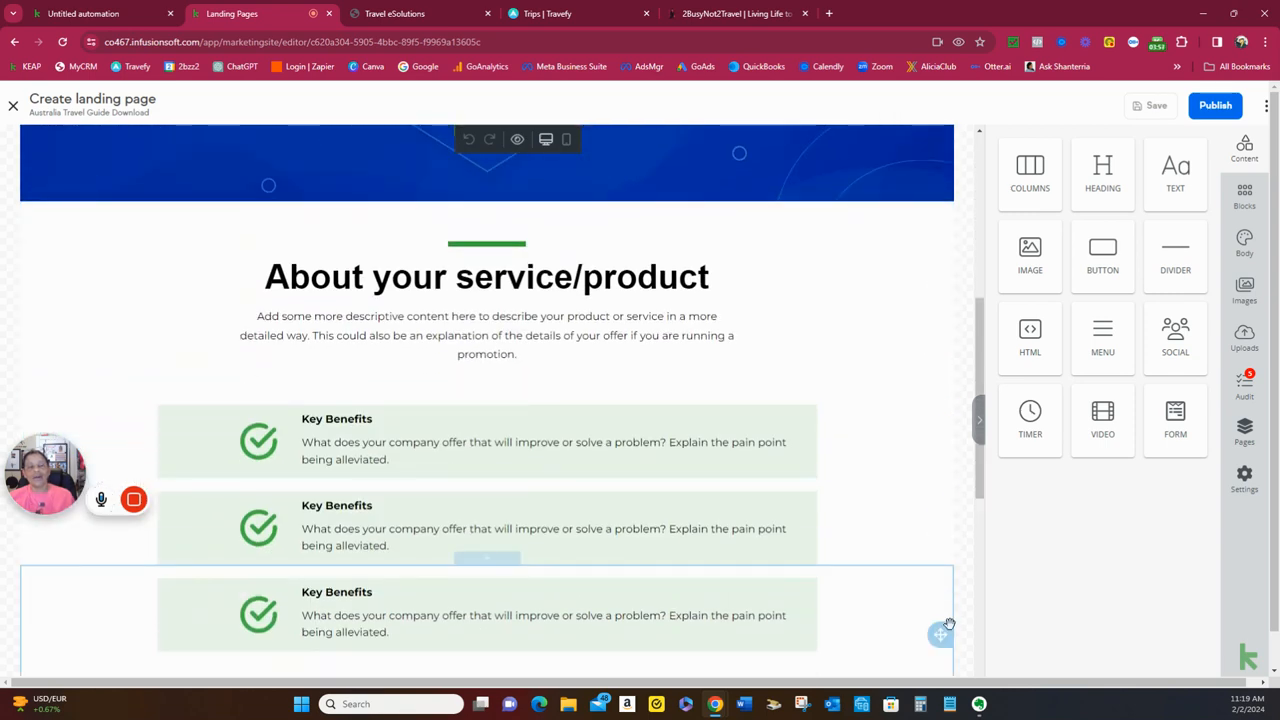
scroll(942, 620, "down", 2)
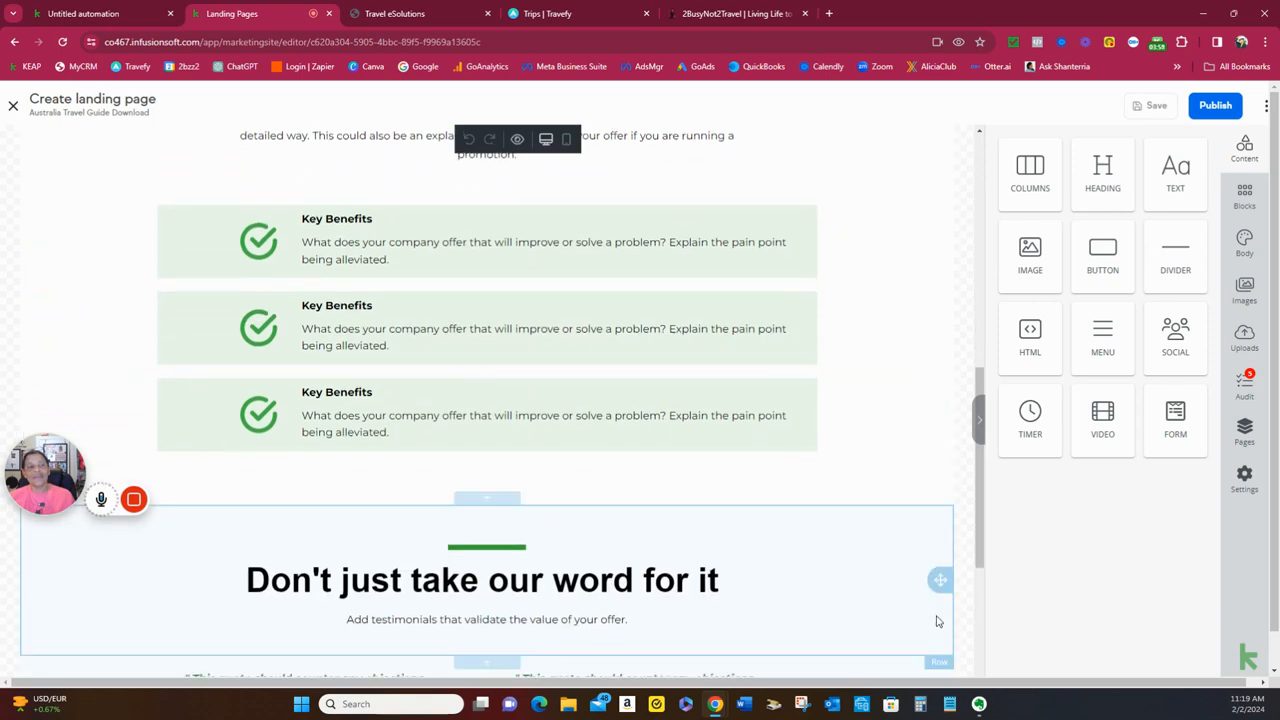
scroll(940, 610, "up", 4)
scroll(940, 593, "up", 2)
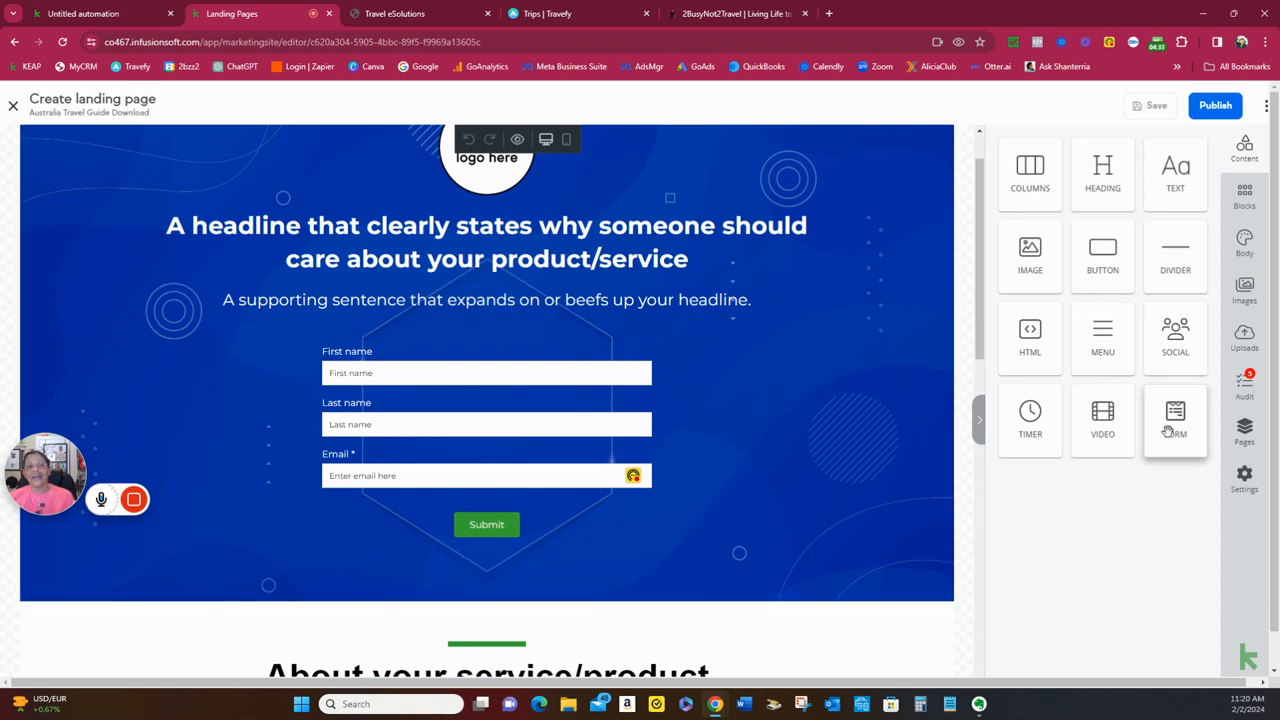
Add a form block above the existing header form and remove it again
left_click_drag(1168, 430, 718, 449)
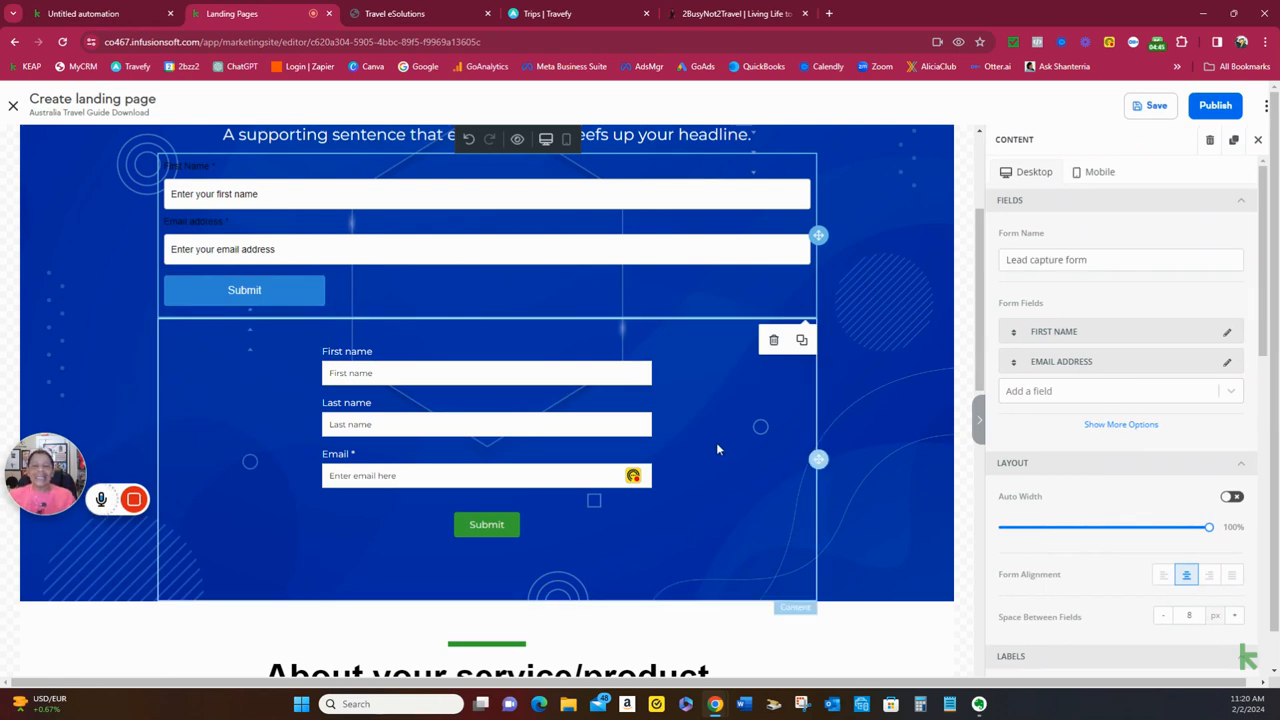
scroll(815, 275, "up", 1)
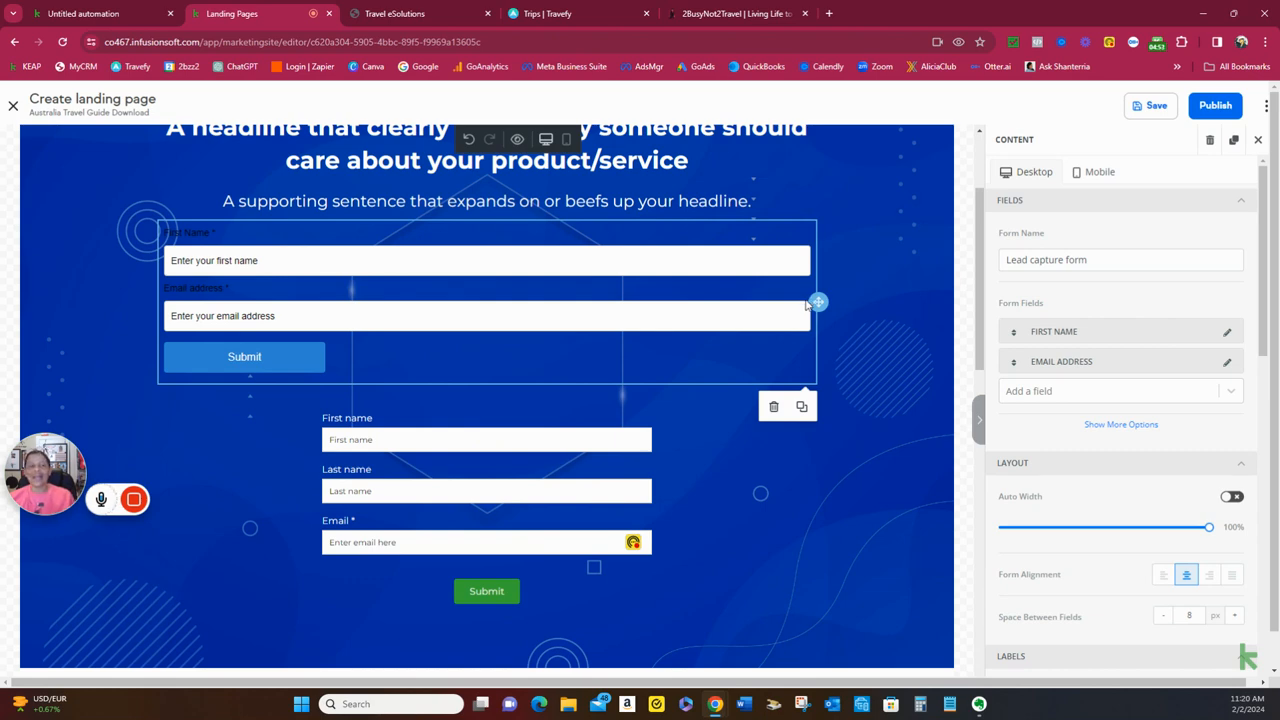
left_click(773, 410)
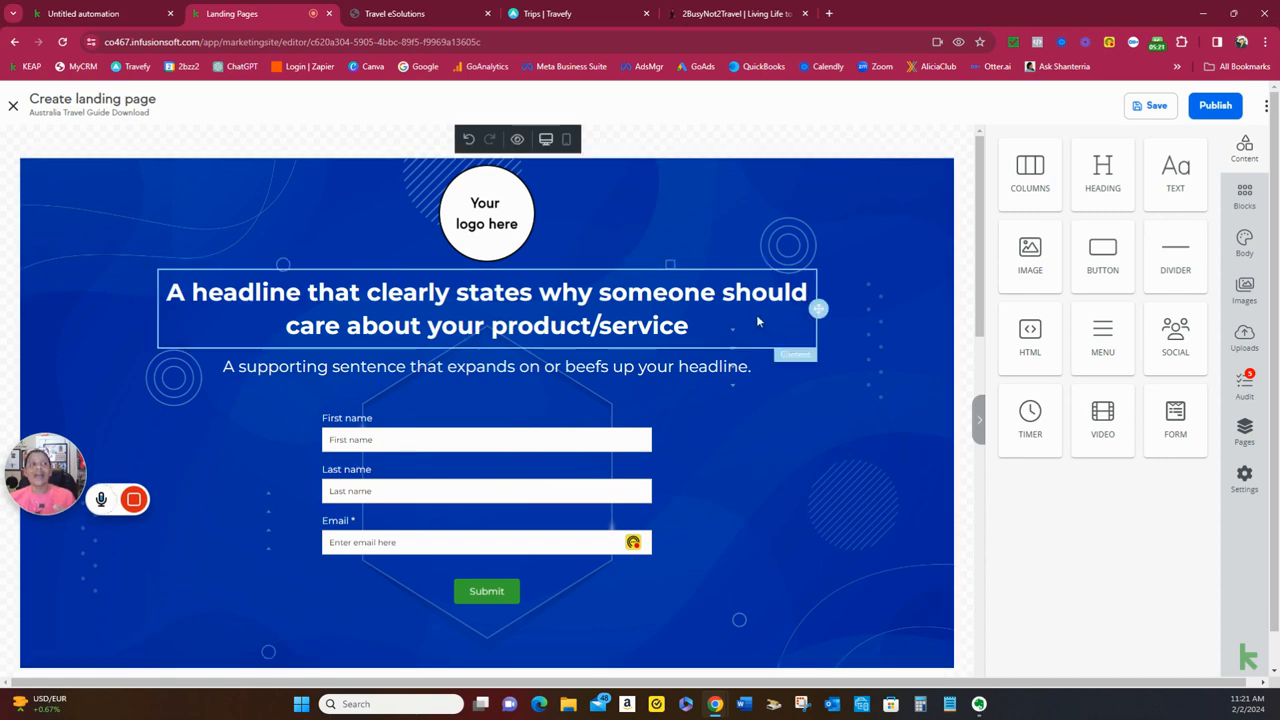
Select the header row, check how it looks in the mobile view, and return to the desktop view
left_click(936, 340)
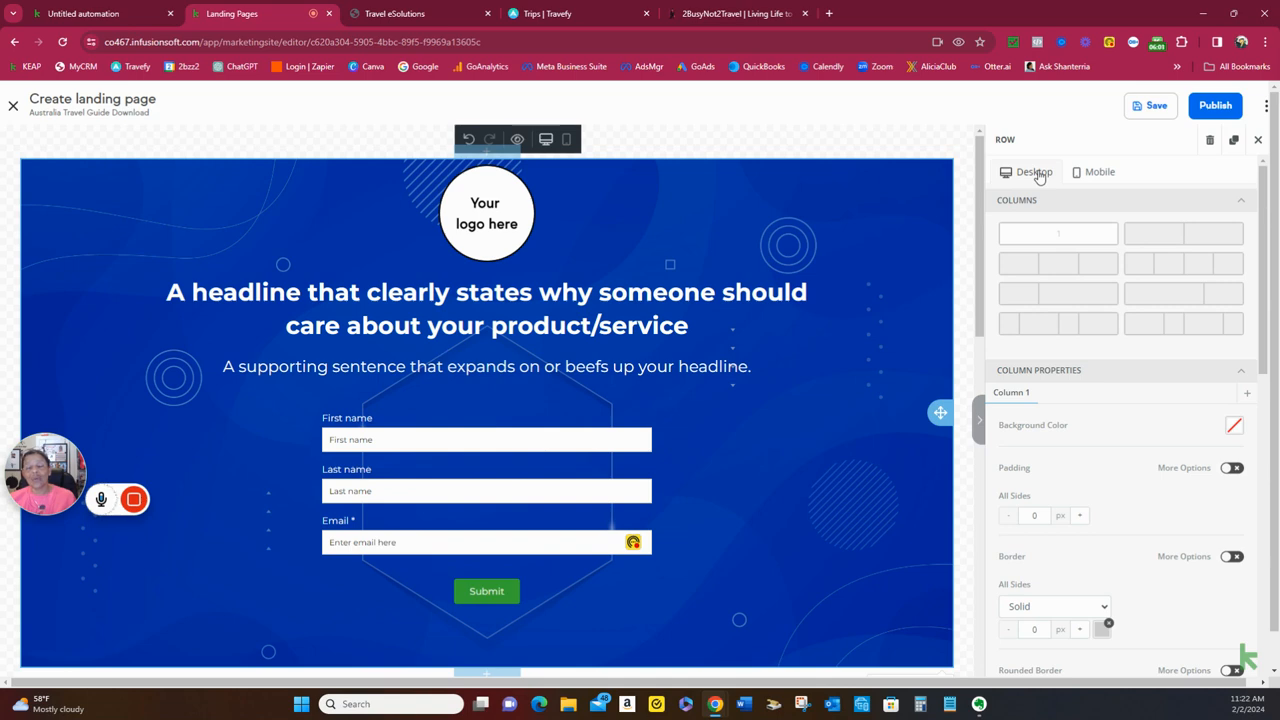
left_click(1095, 174)
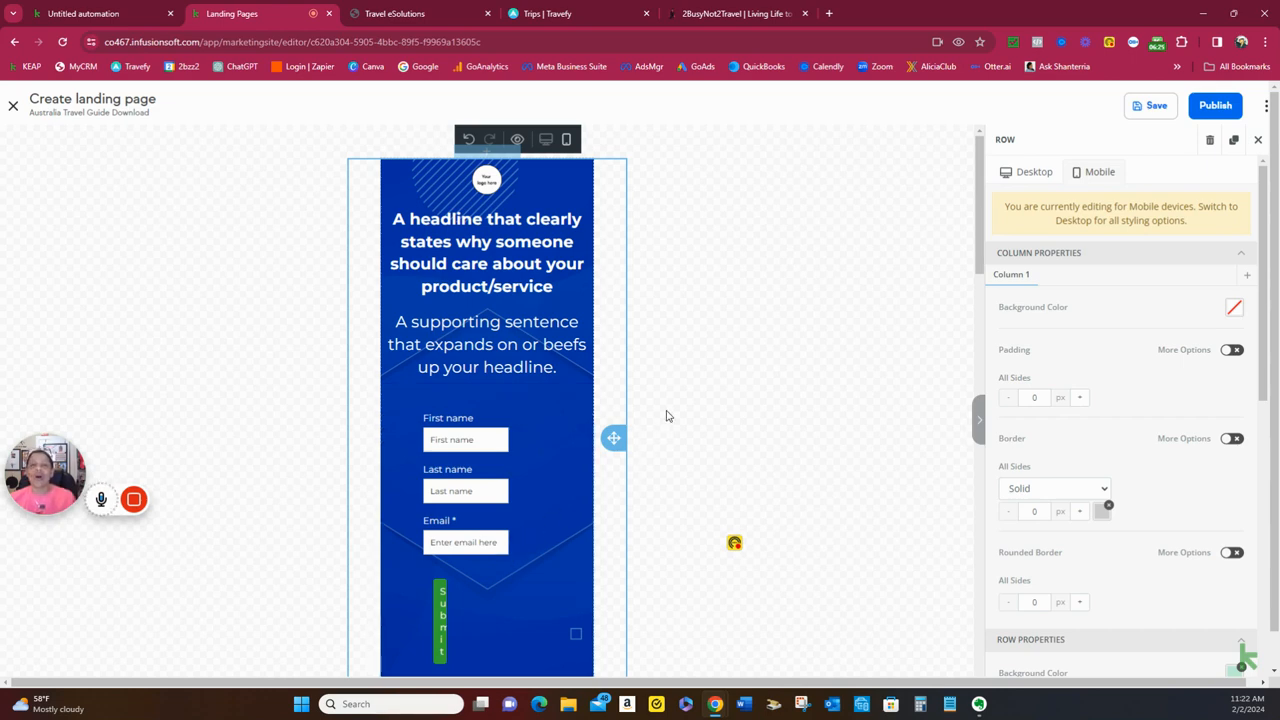
left_click(1030, 172)
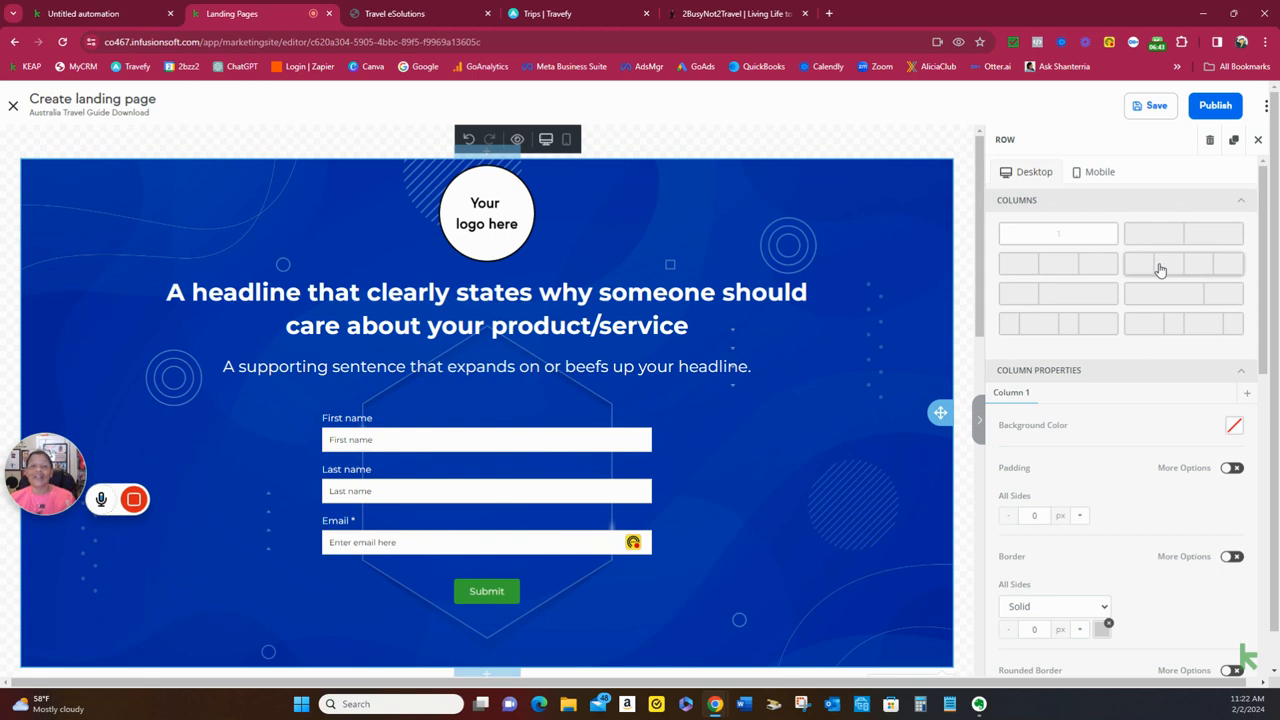
Examine the header row's column, border, background colour, background image and section settings
scroll(1155, 276, "down", 2)
scroll(1152, 280, "down", 2)
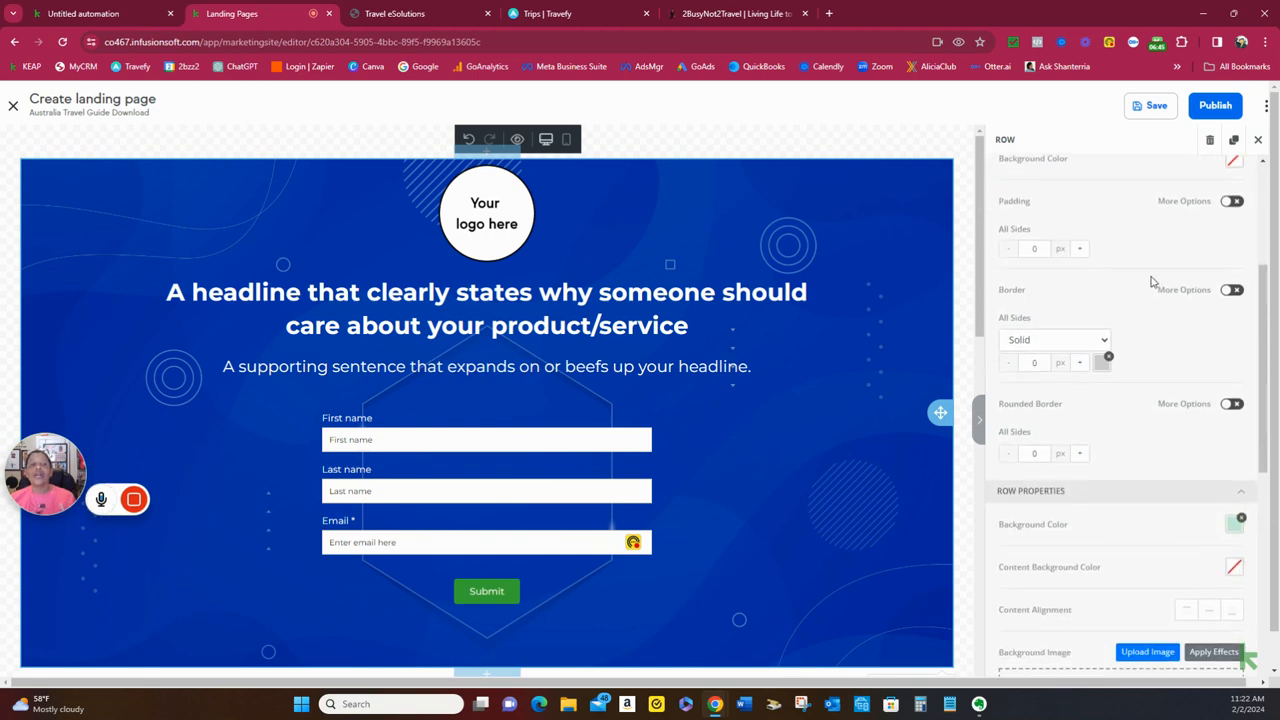
scroll(1150, 285, "up", 2)
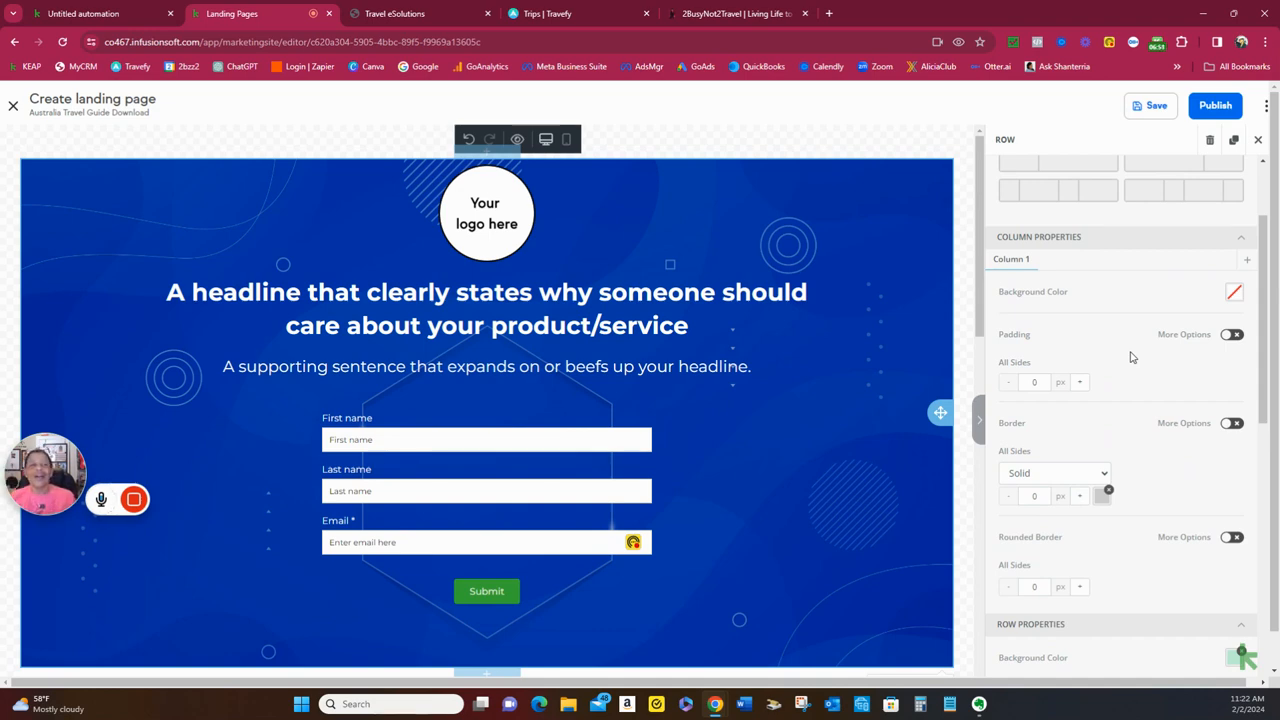
scroll(1088, 406, "down", 5)
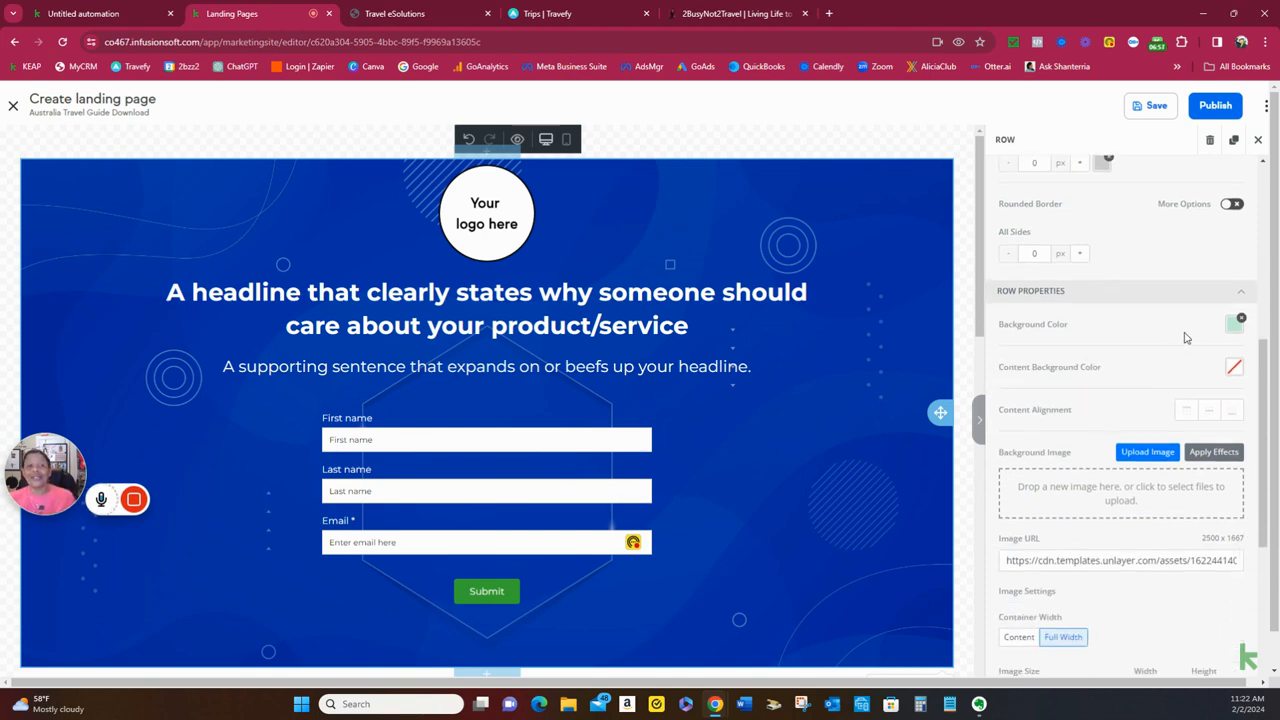
scroll(1184, 338, "down", 3)
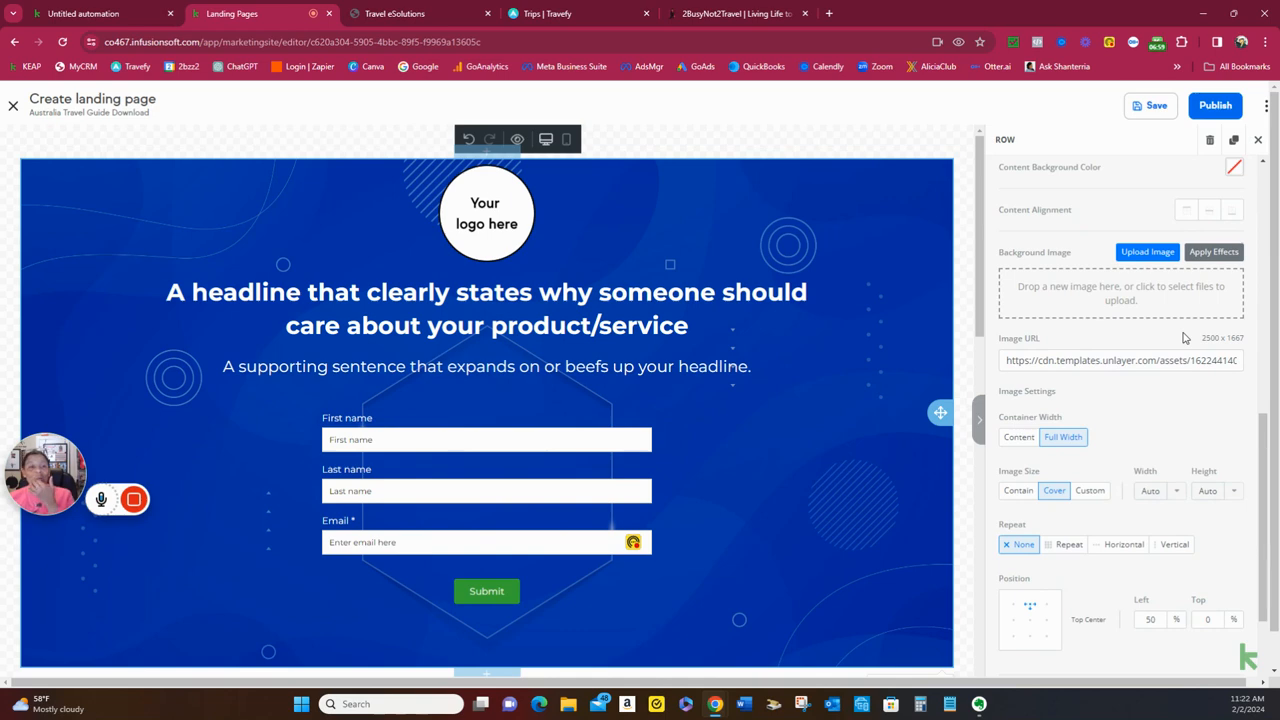
scroll(1184, 338, "down", 3)
scroll(1184, 338, "down", 1)
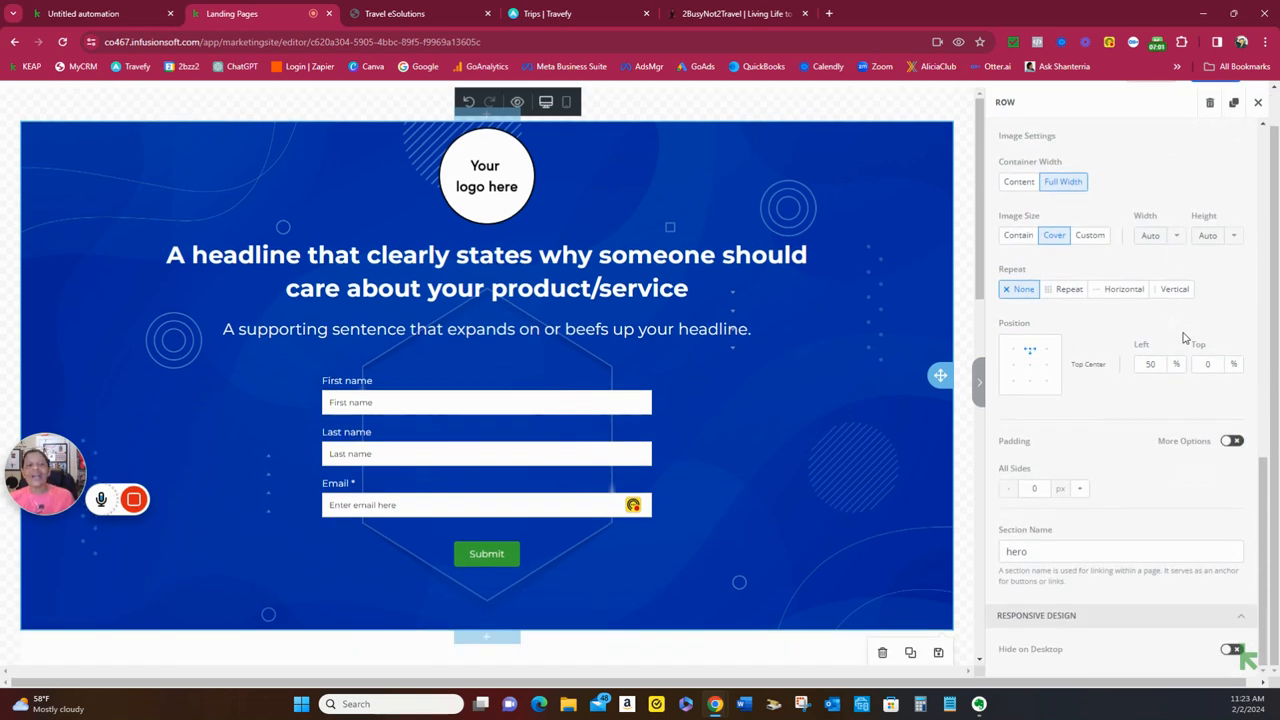
scroll(1184, 338, "up", 5)
scroll(1184, 338, "up", 3)
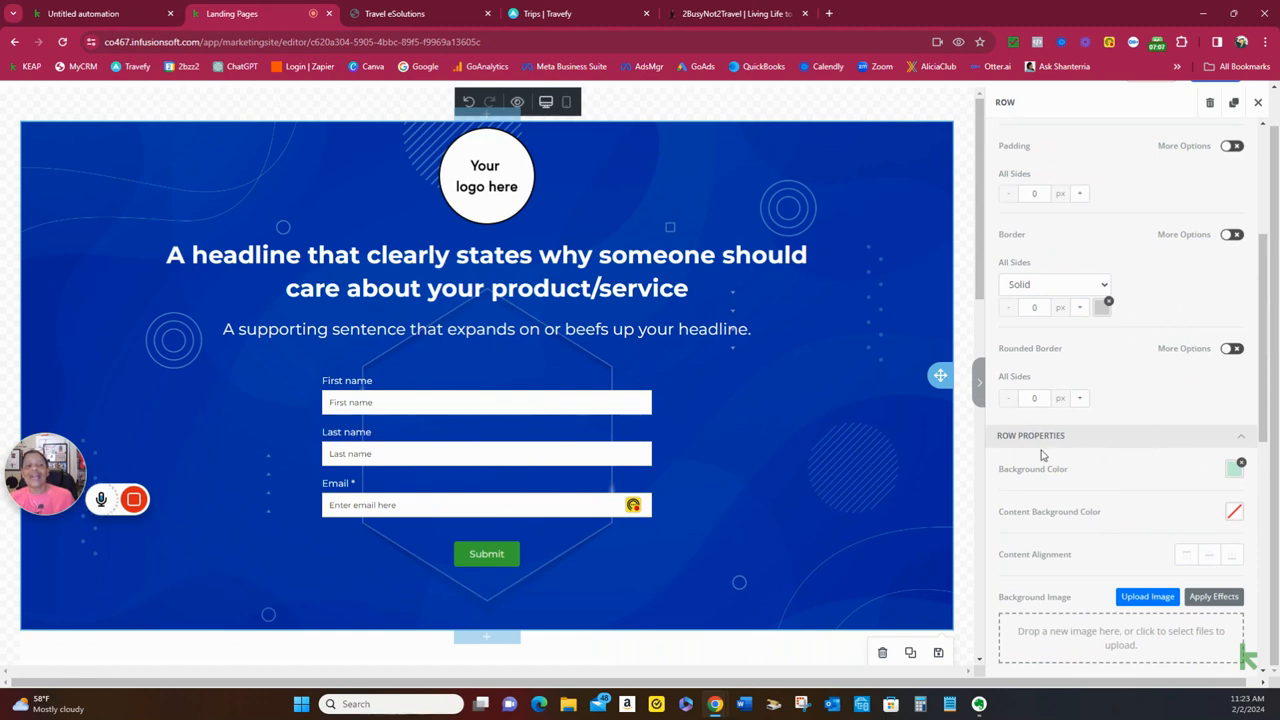
scroll(1100, 453, "down", 1)
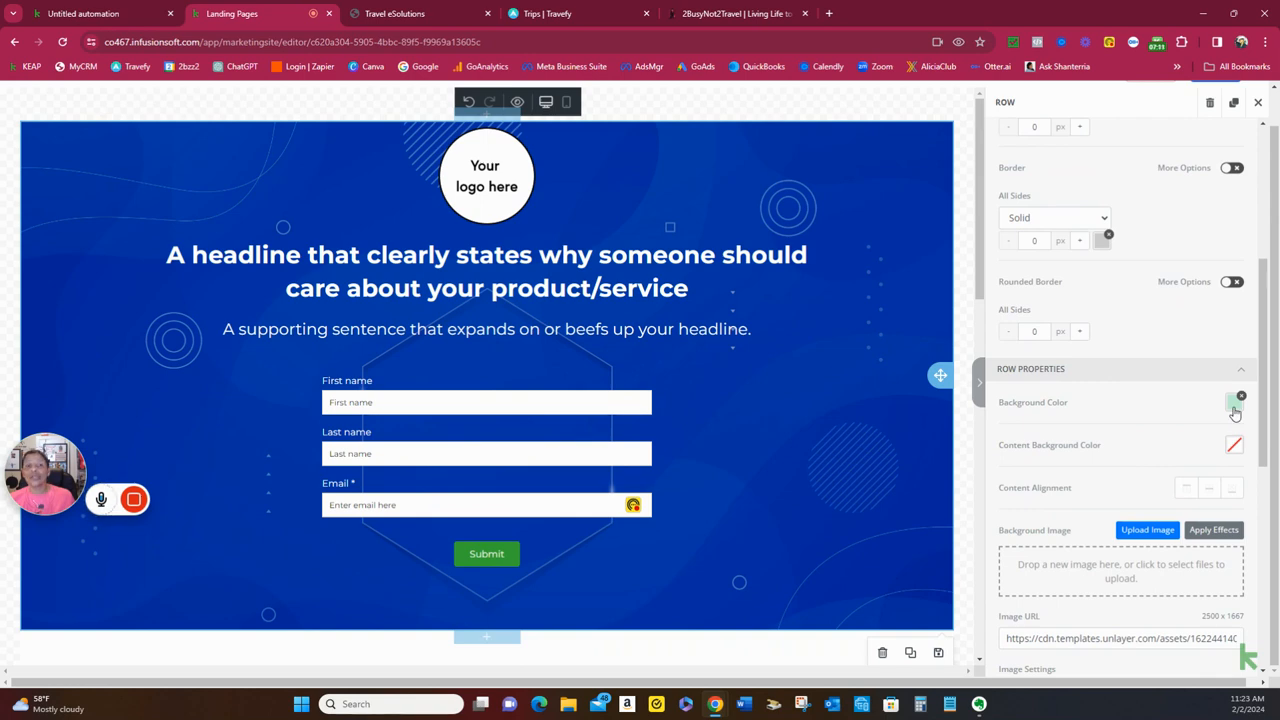
Set the header row's background color to hex ec1f88
left_click(1235, 409)
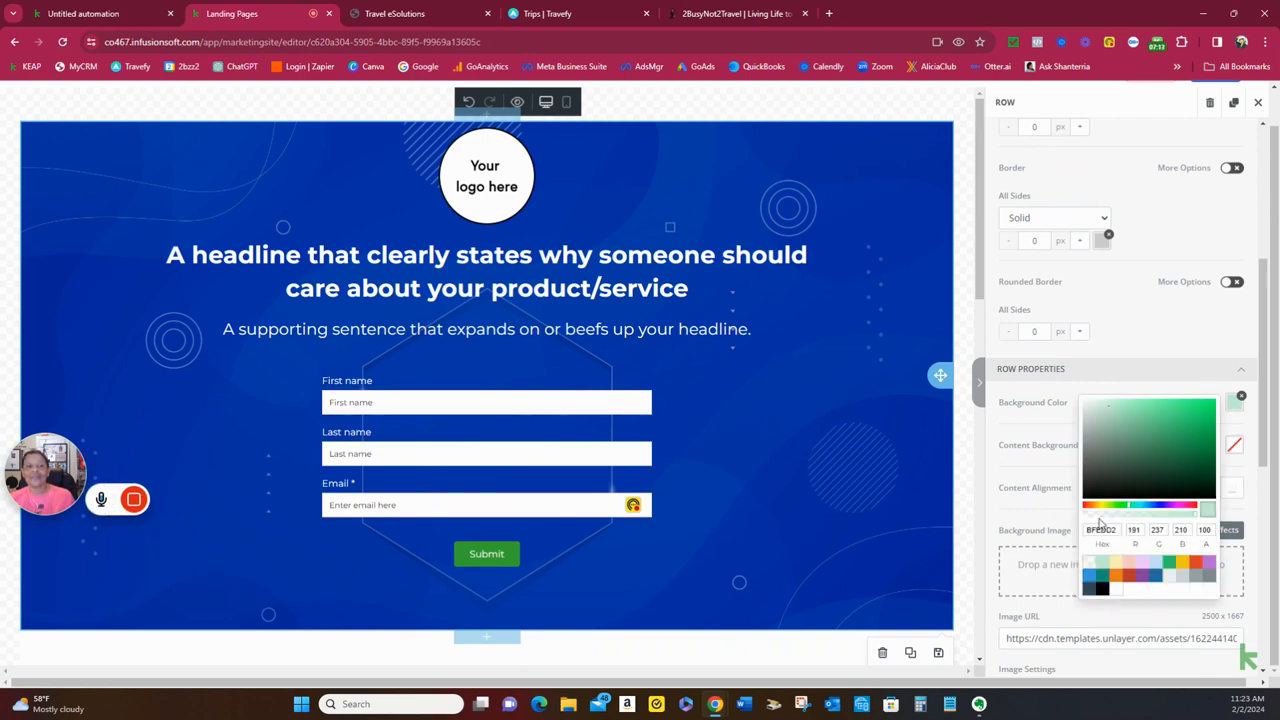
left_click_drag(1120, 530, 1086, 530)
type("ec")
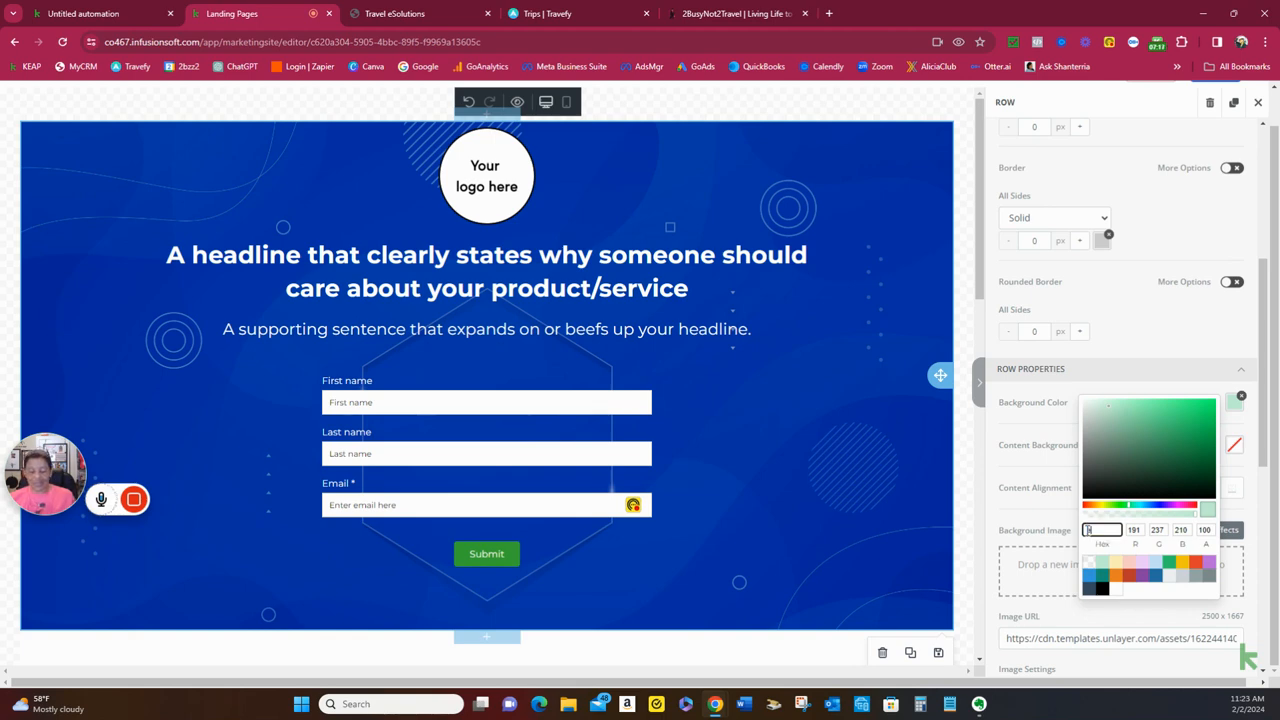
type("cc11")
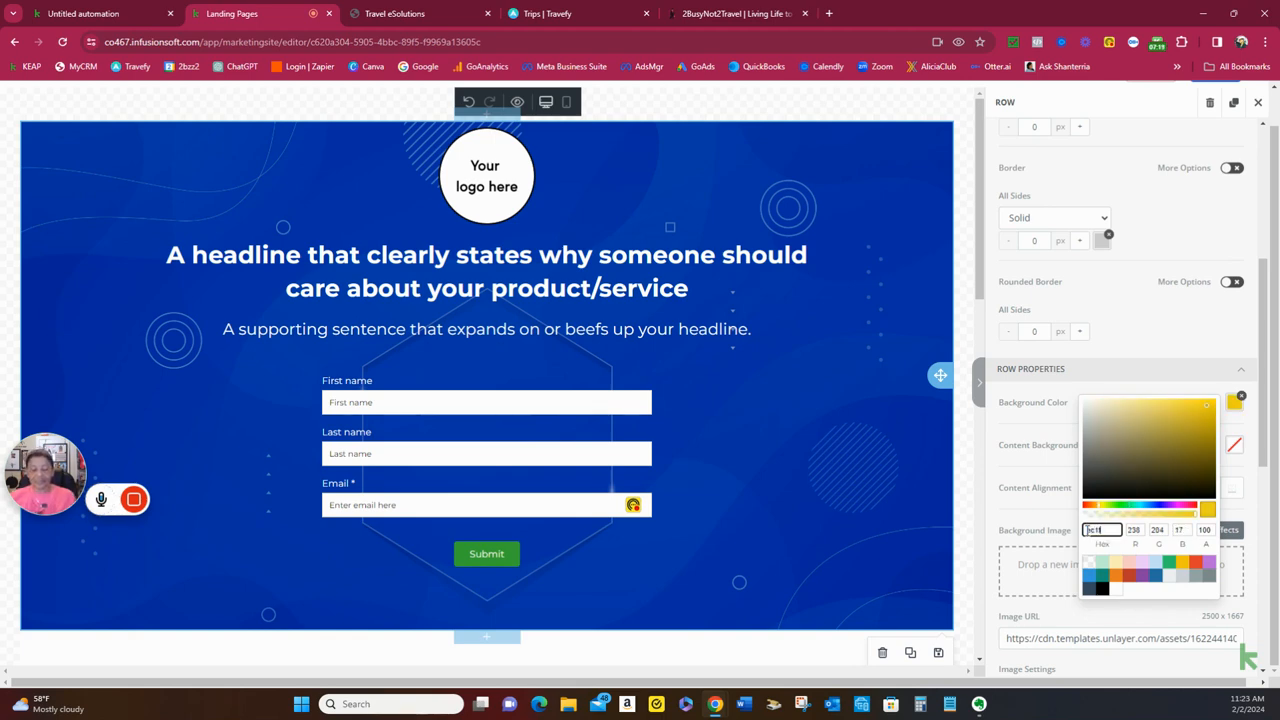
type("88")
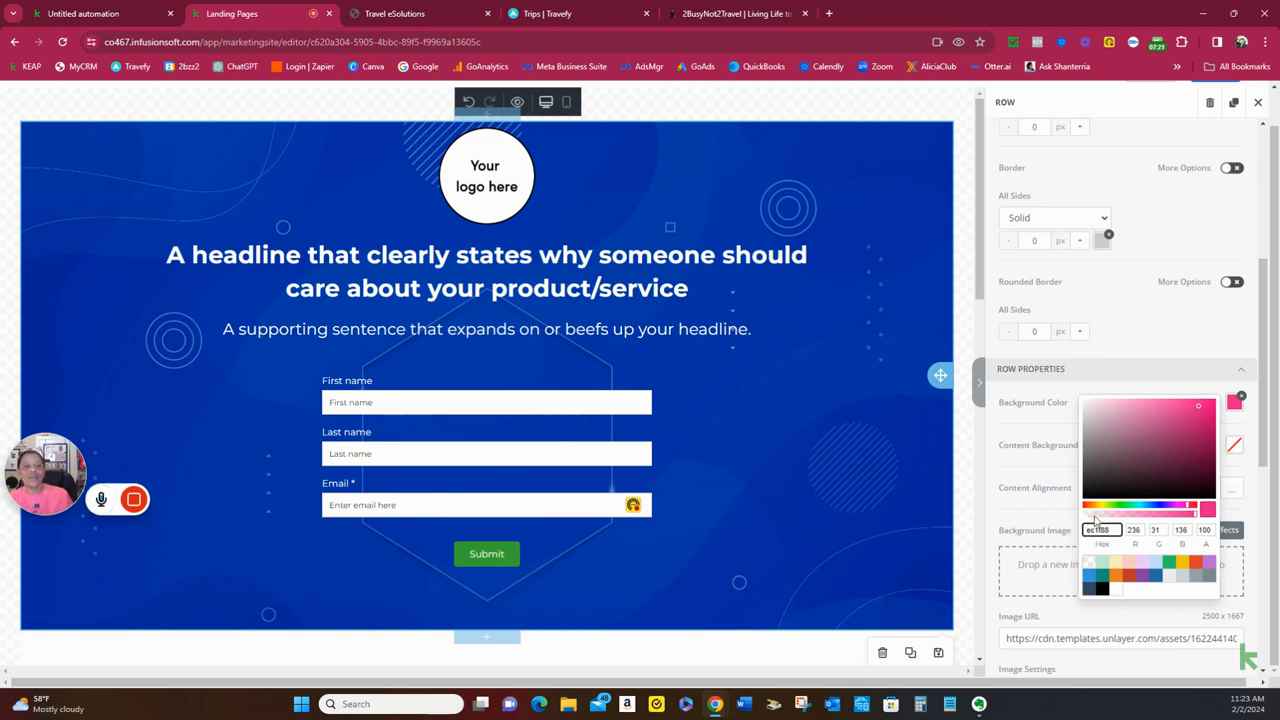
left_click(1190, 391)
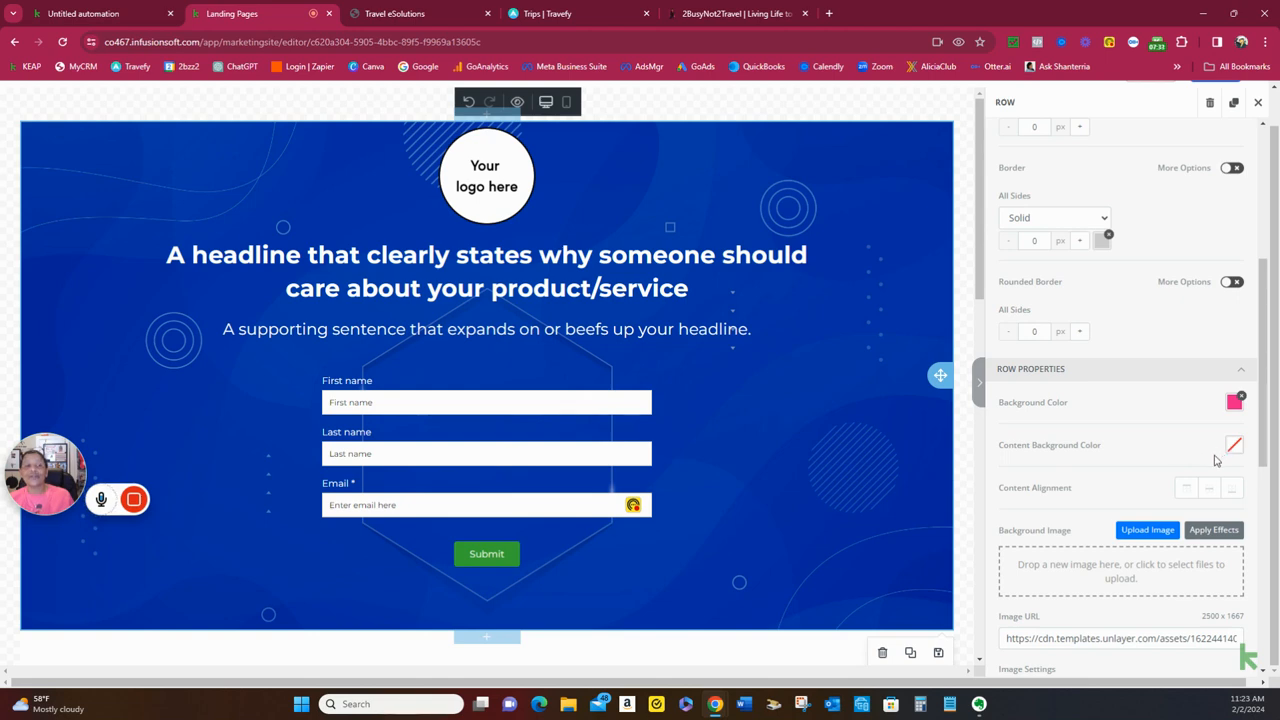
scroll(1215, 460, "down", 5)
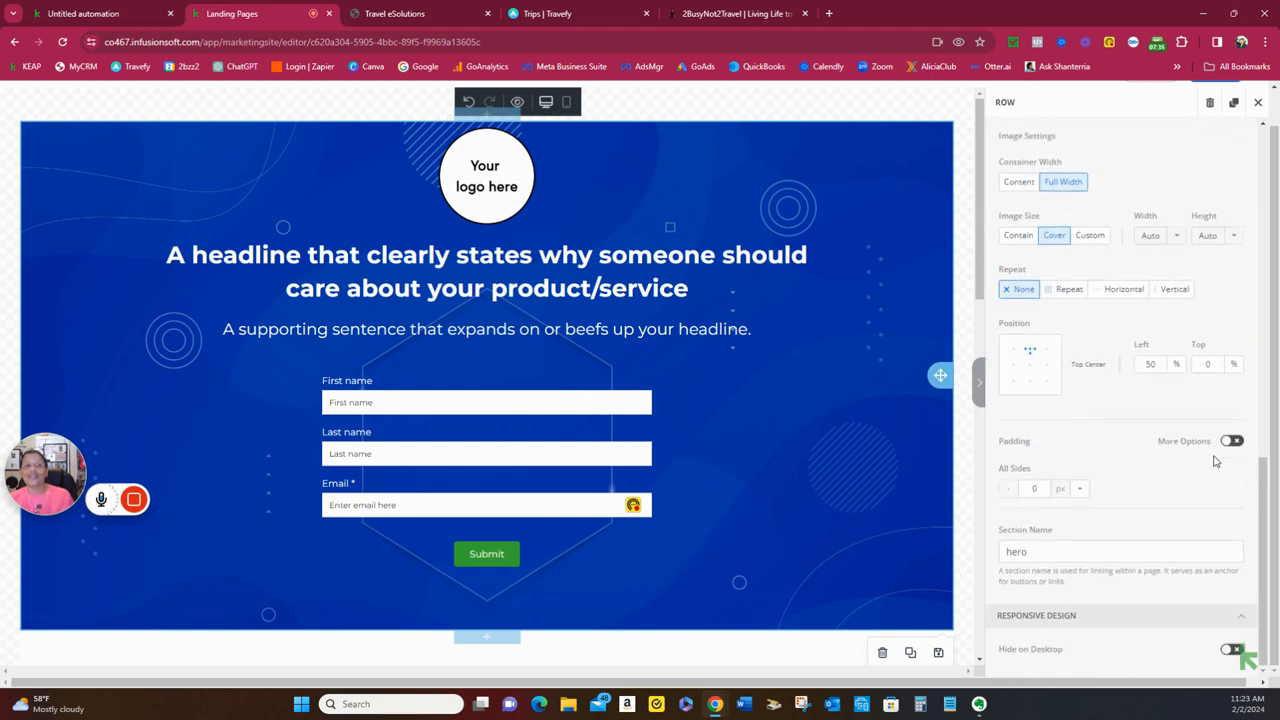
scroll(1215, 460, "up", 3)
left_click(585, 558)
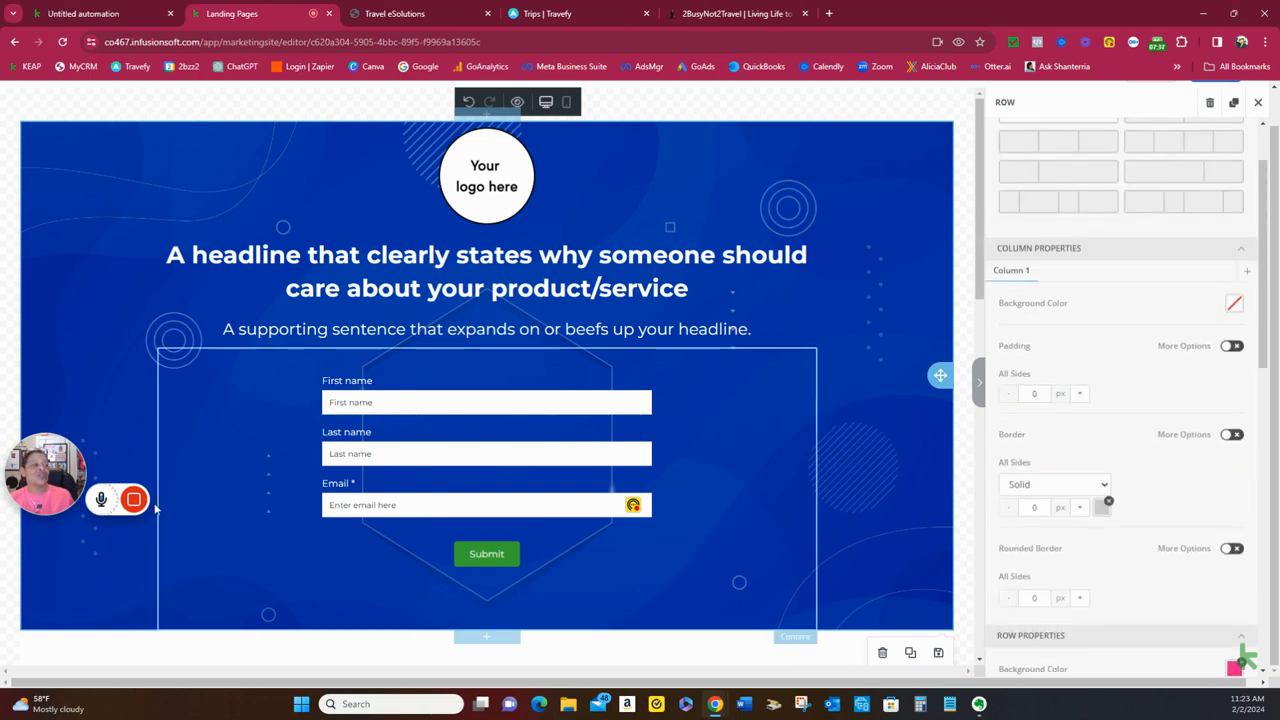
mouse_move(135, 500)
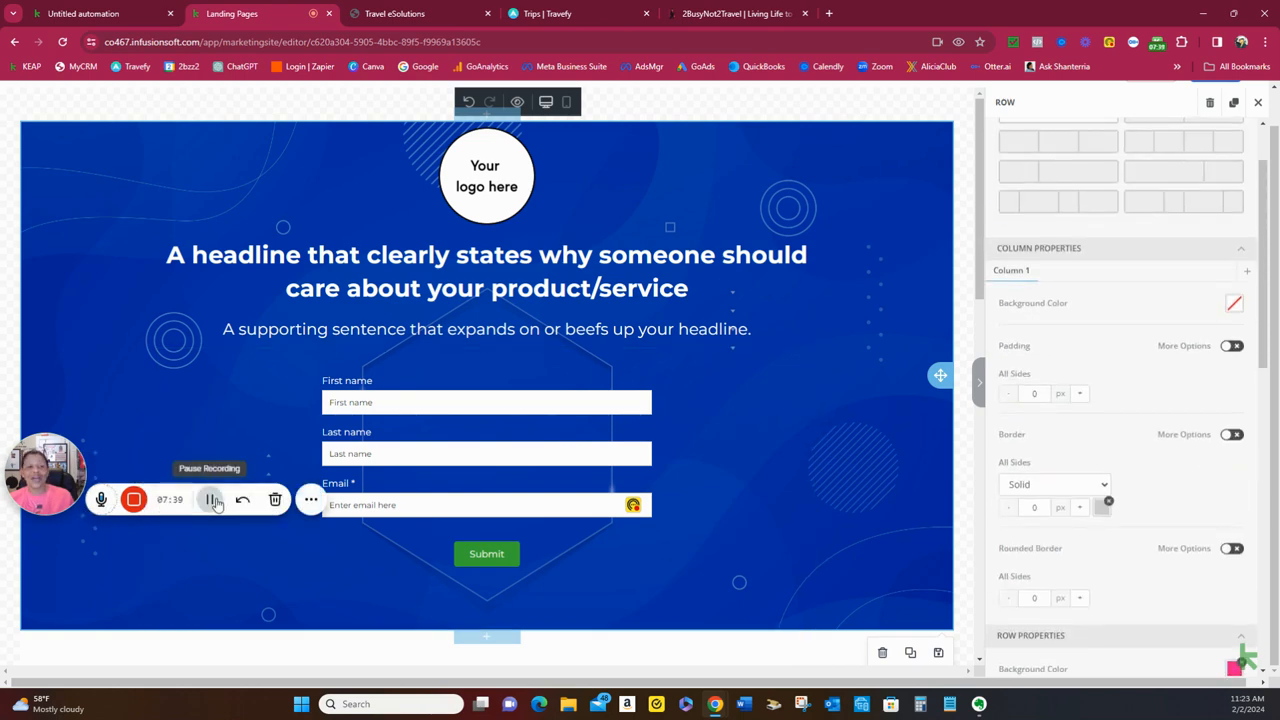
left_click(213, 500)
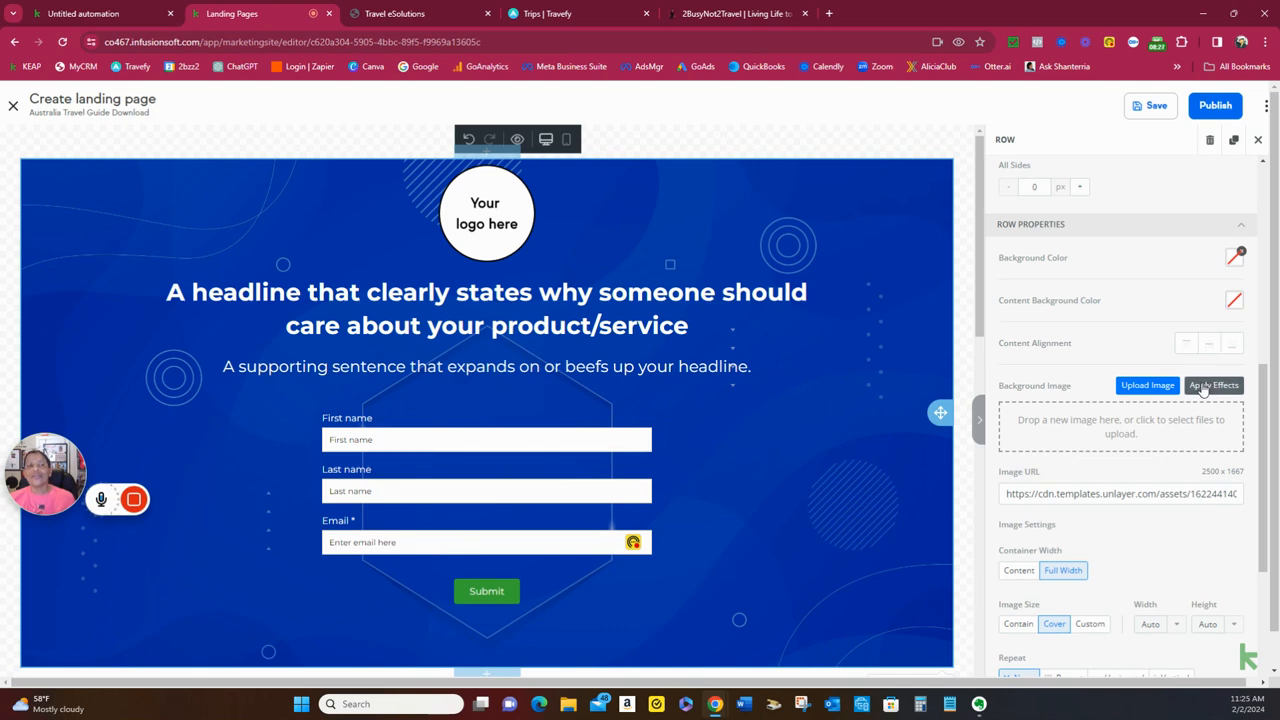
Clear the image URL of the header row's background image to remove the template's blue artwork
scroll(1203, 388, "down", 1)
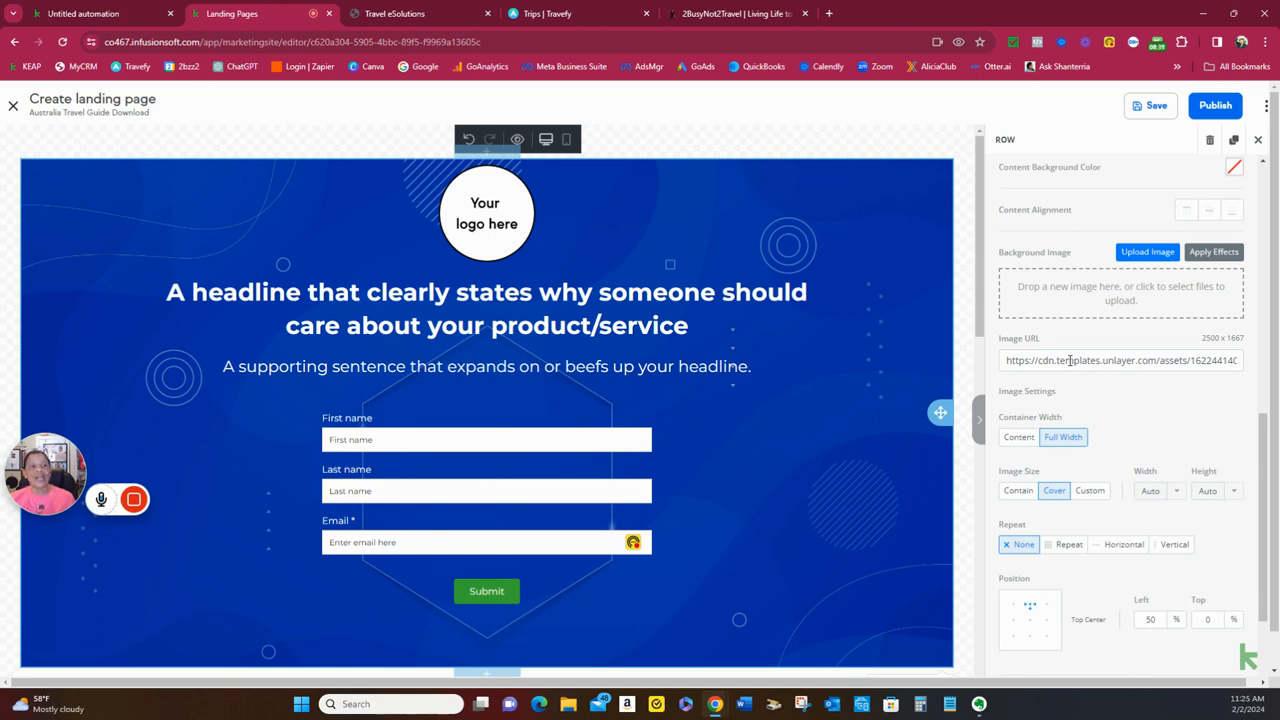
left_click_drag(1005, 362, 1273, 358)
key("BackSpace")
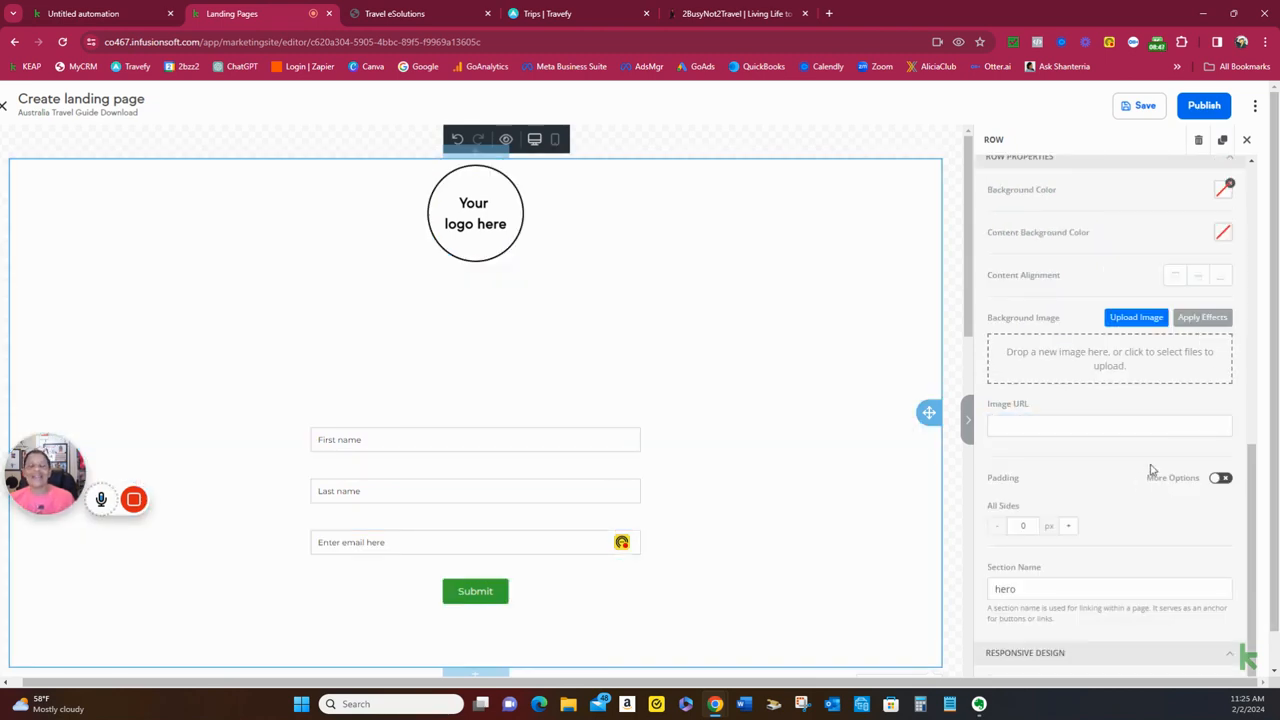
left_click(1136, 318)
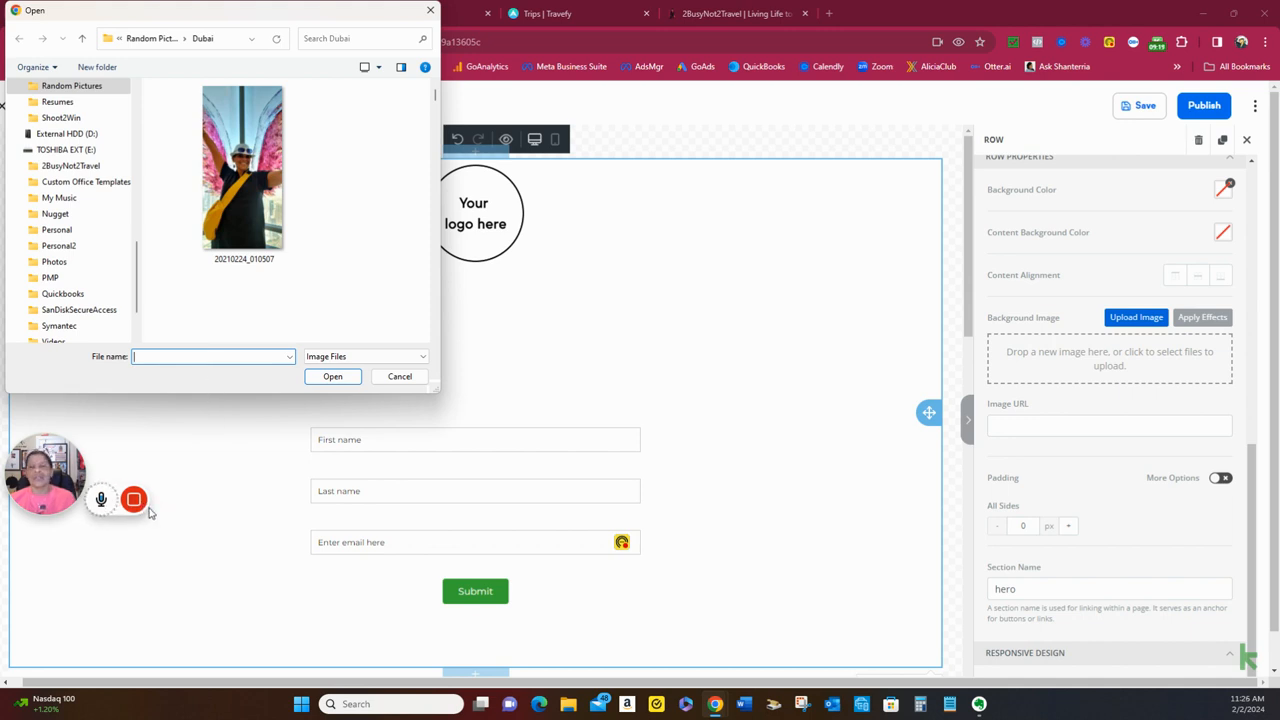
left_click(399, 378)
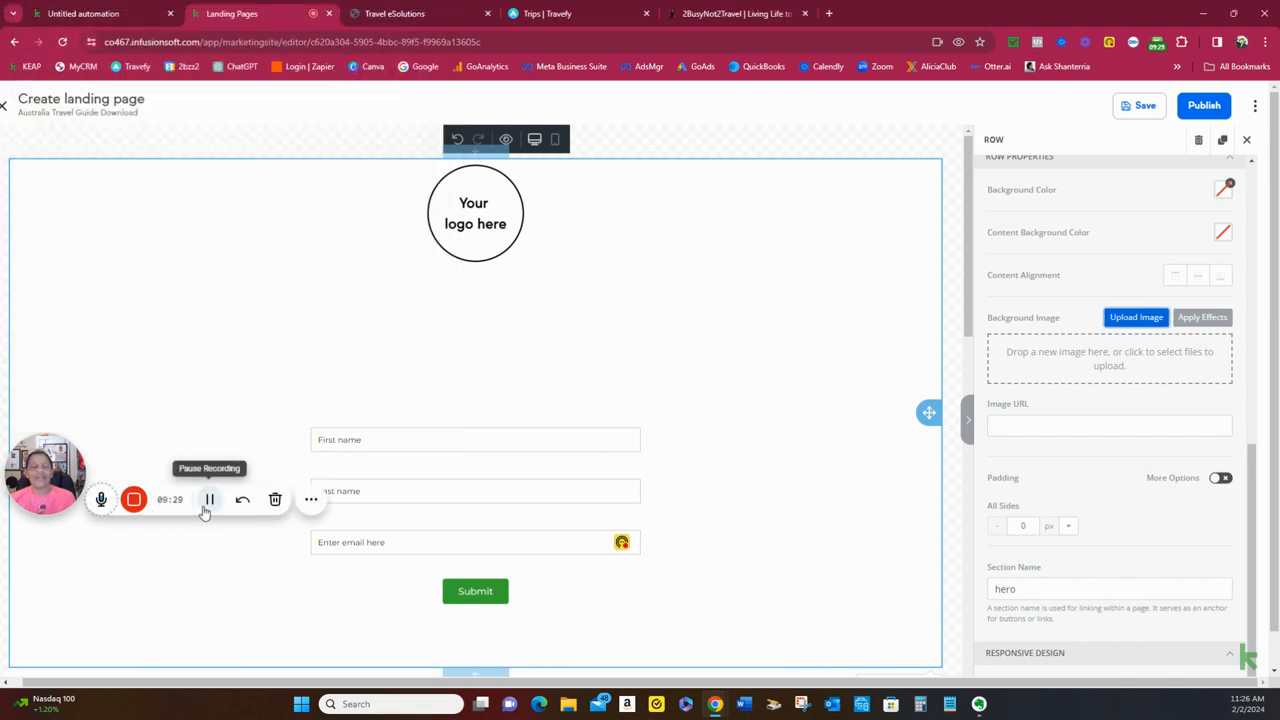
left_click(207, 505)
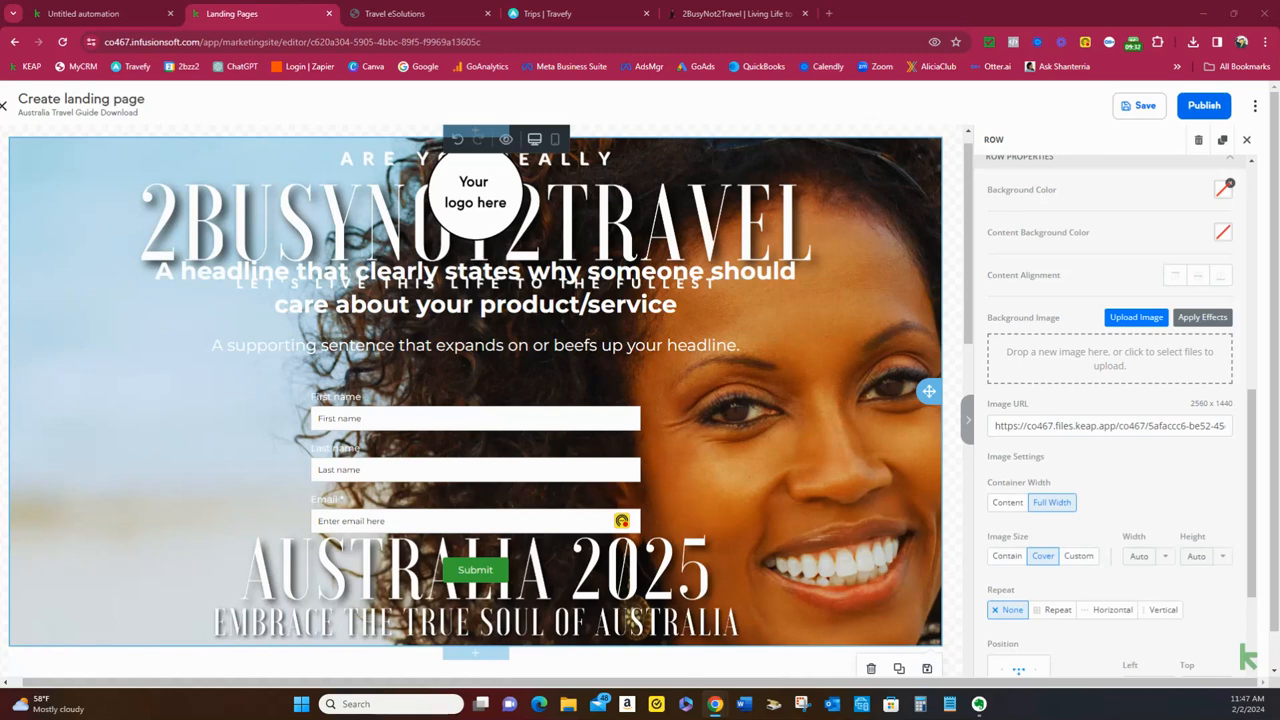
Open the file selection for the row's background image, browse the computer's folders, and cancel it
left_click(1123, 318)
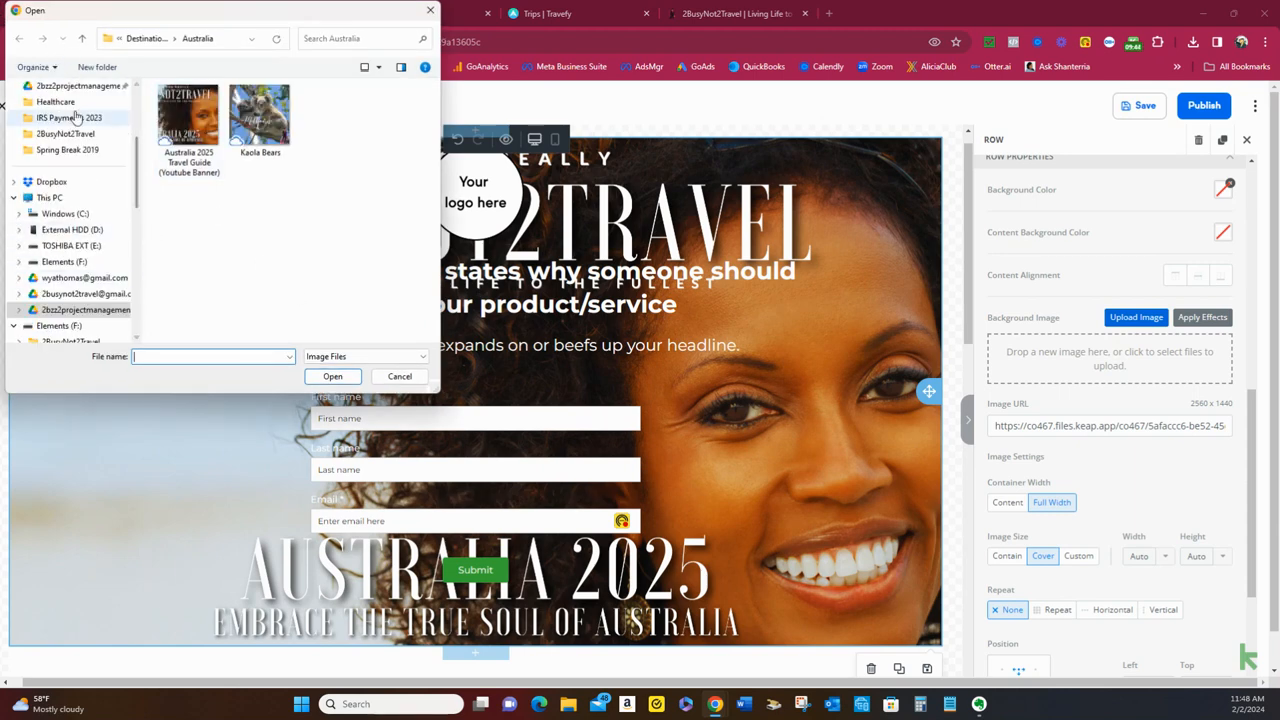
scroll(88, 249, "down", 4)
scroll(83, 277, "up", 8)
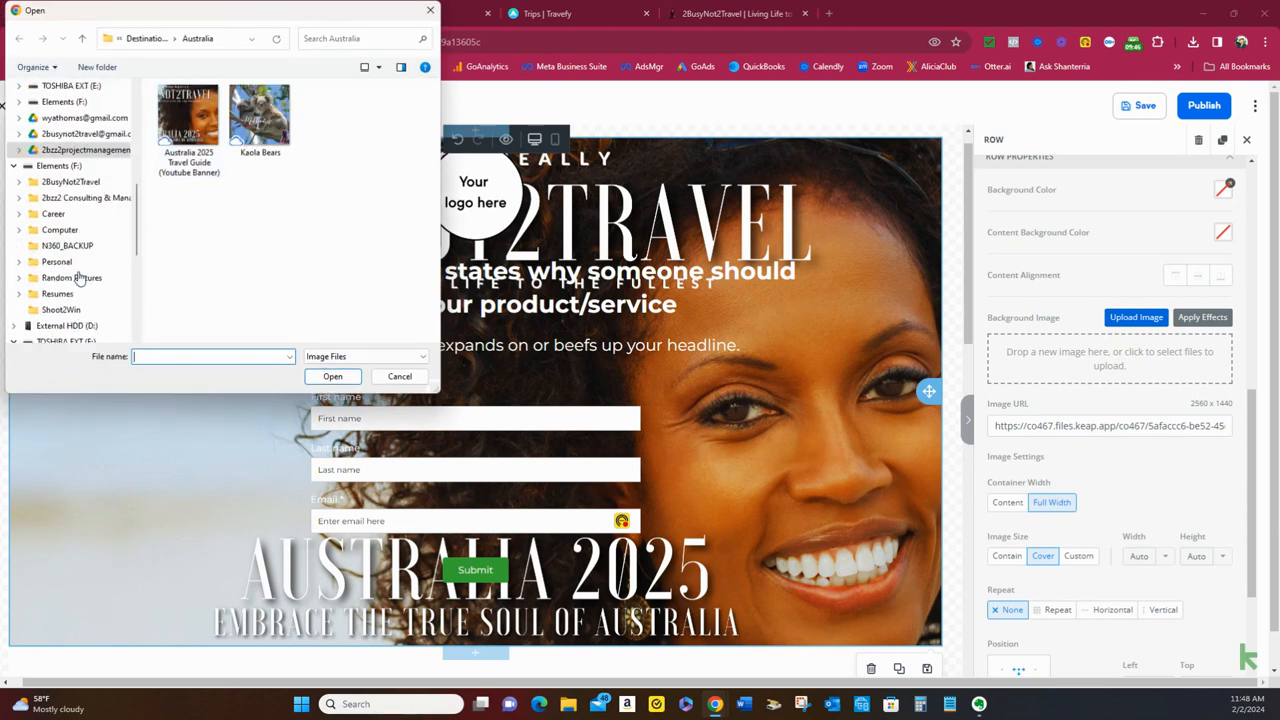
scroll(80, 277, "down", 2)
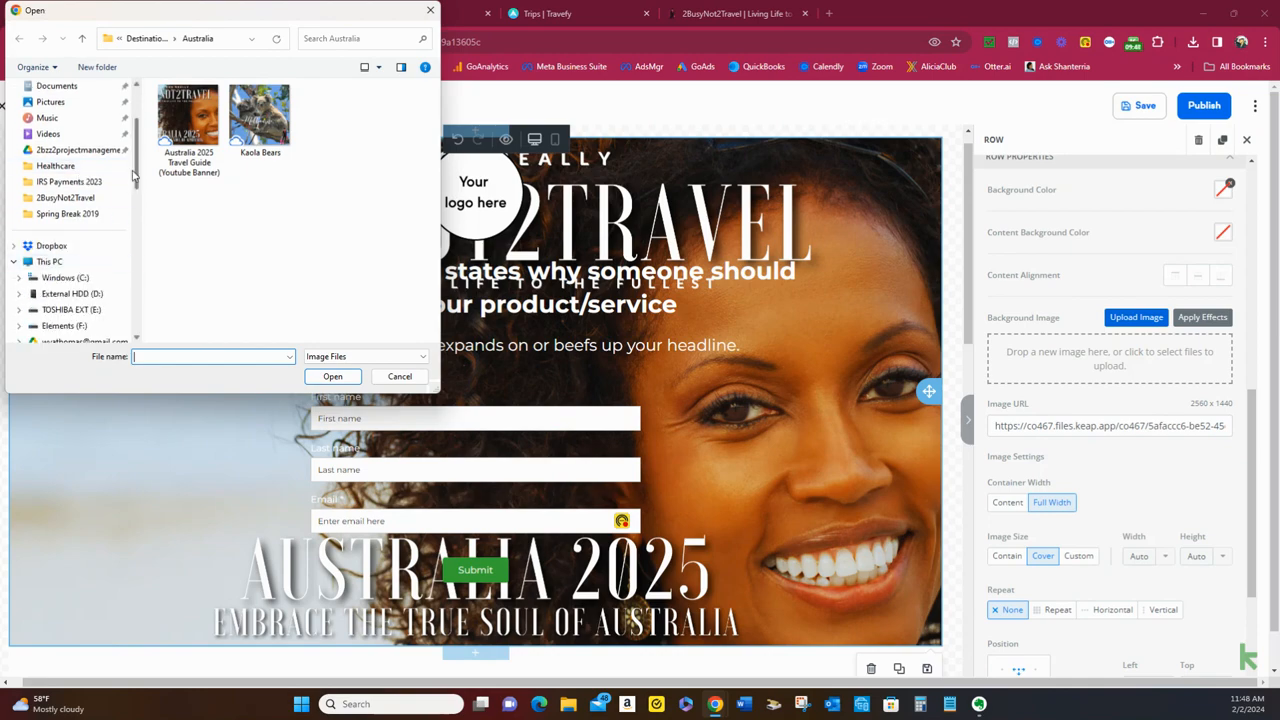
left_click(400, 376)
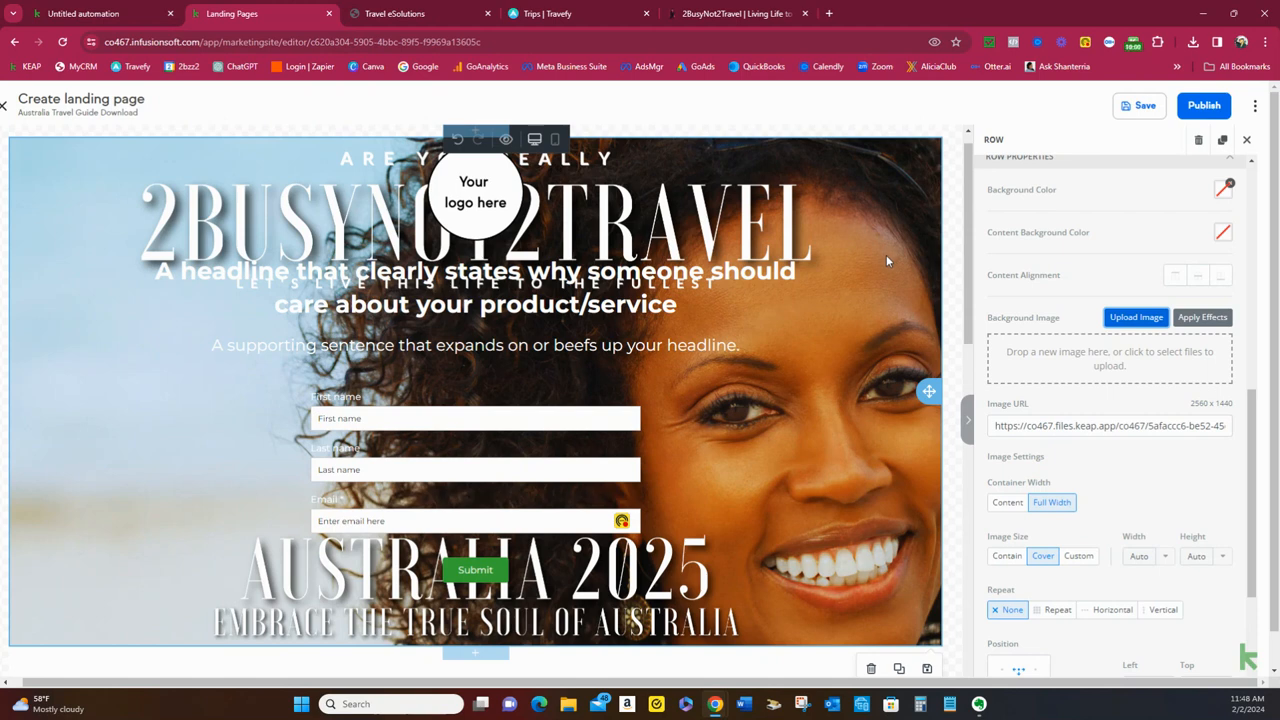
Delete the placeholder headline from the header row and check the section
left_click(779, 340)
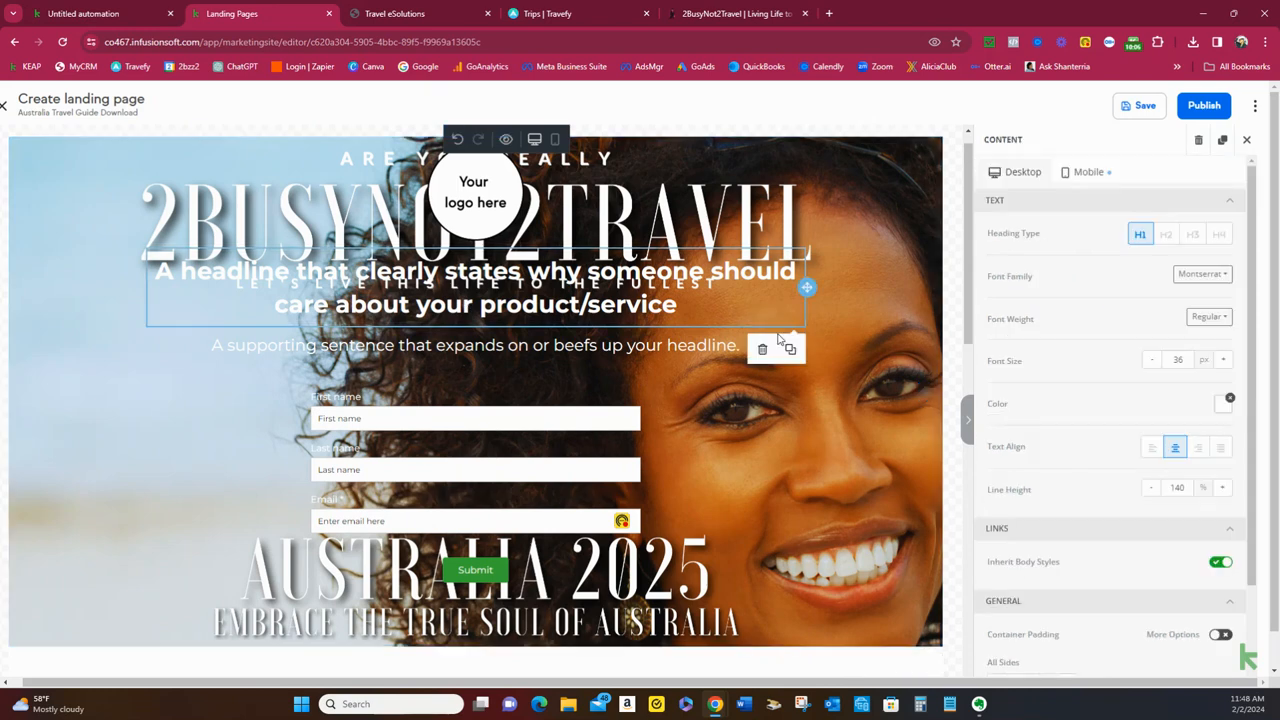
left_click(781, 311)
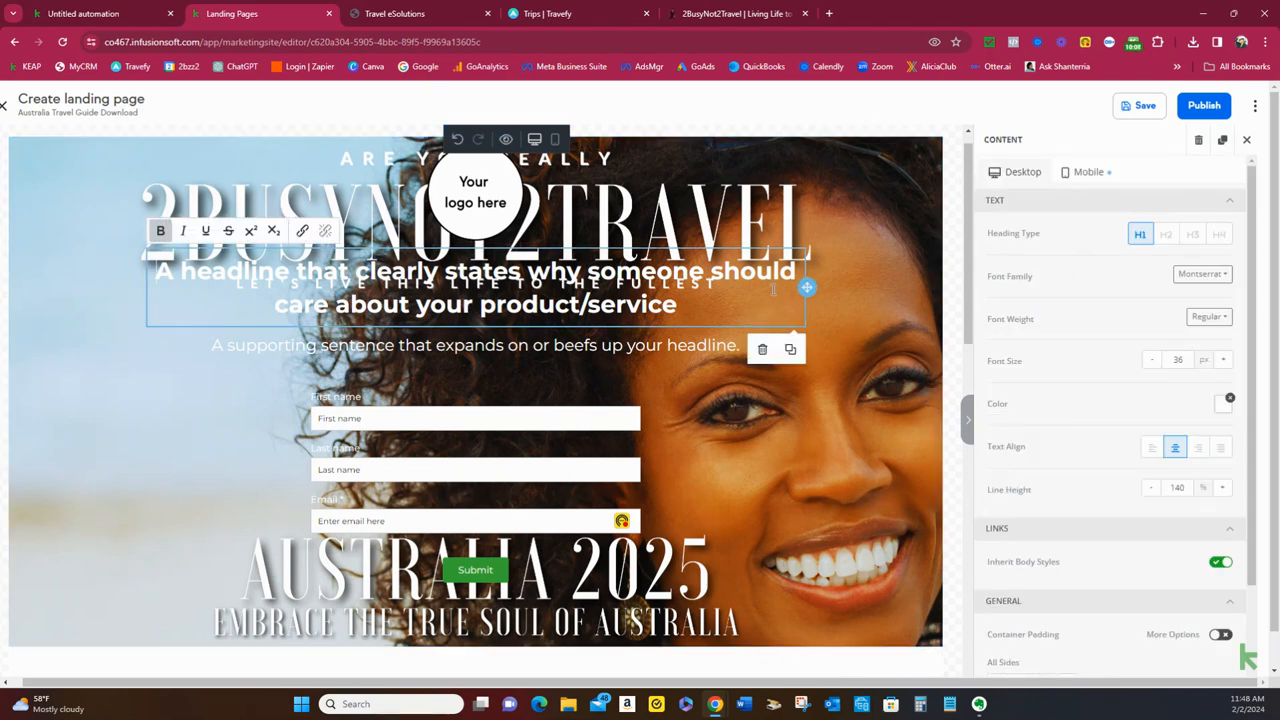
left_click(763, 351)
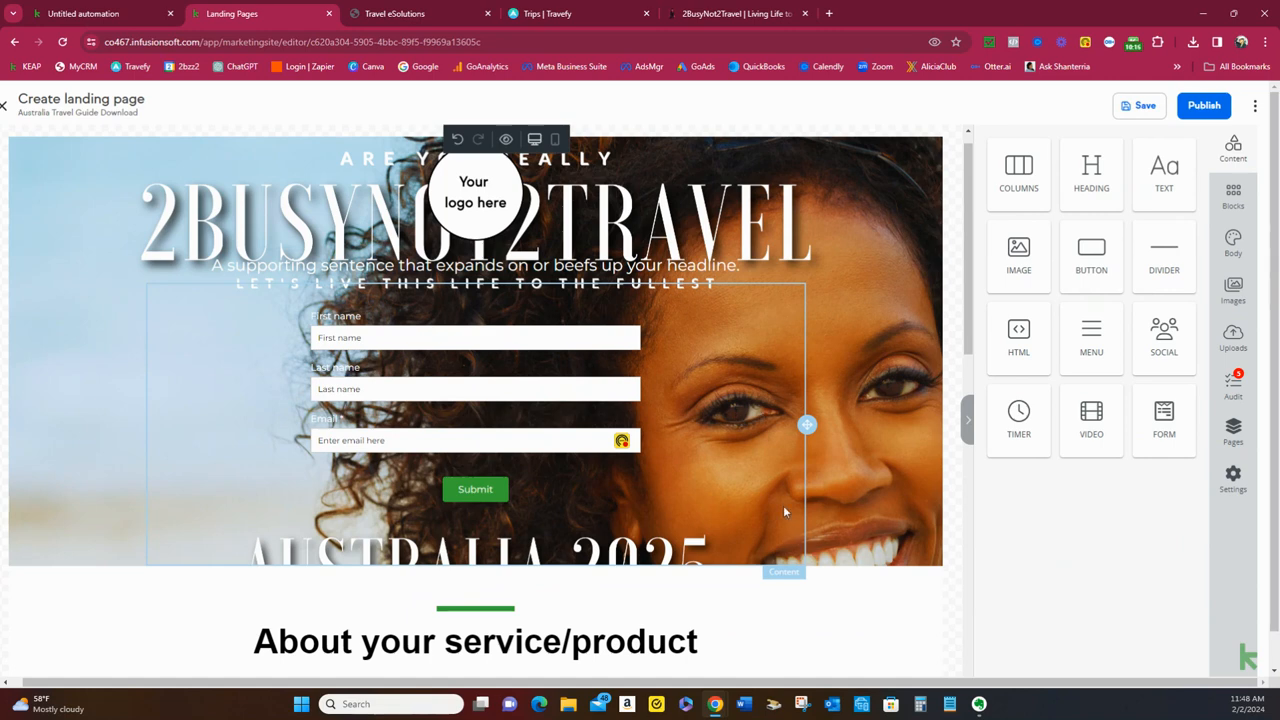
scroll(785, 515, "down", 1)
scroll(785, 510, "up", 2)
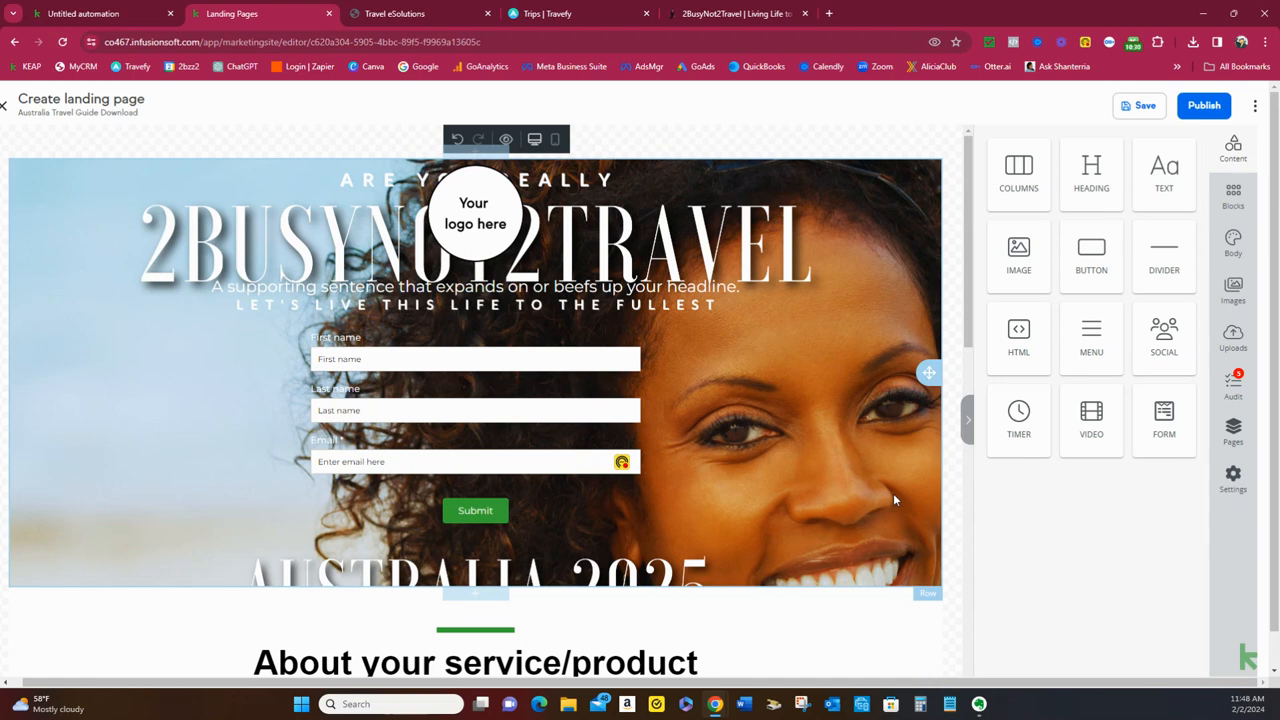
Turn on separate side values for the header row's padding and set its top and bottom padding to 50 px each
left_click(925, 369)
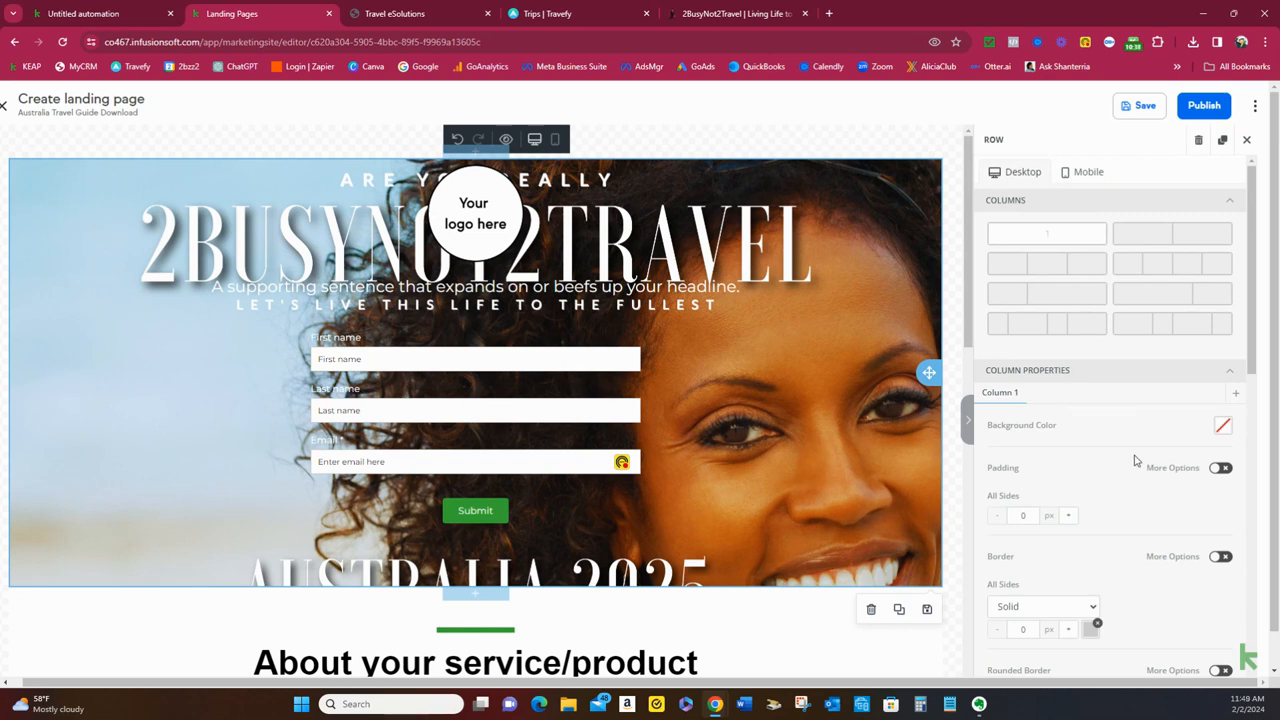
scroll(1135, 460, "down", 5)
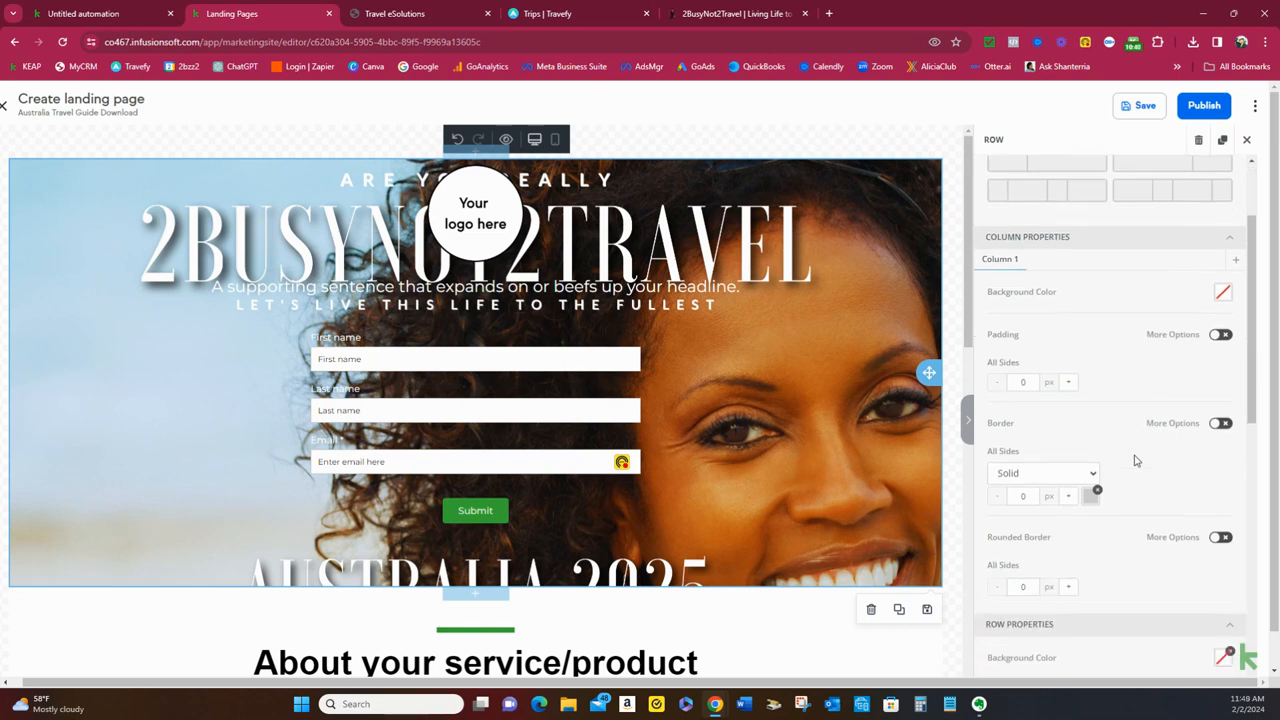
scroll(1135, 460, "down", 5)
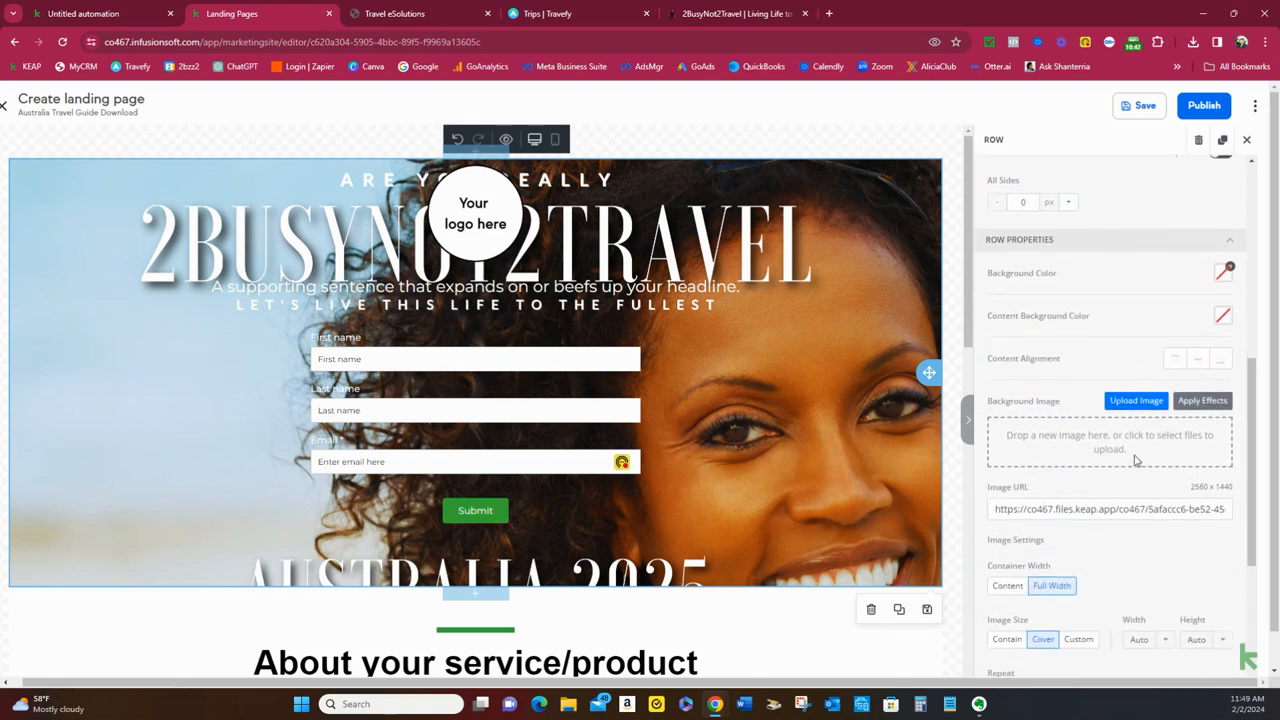
scroll(1135, 460, "down", 2)
scroll(1135, 460, "up", 4)
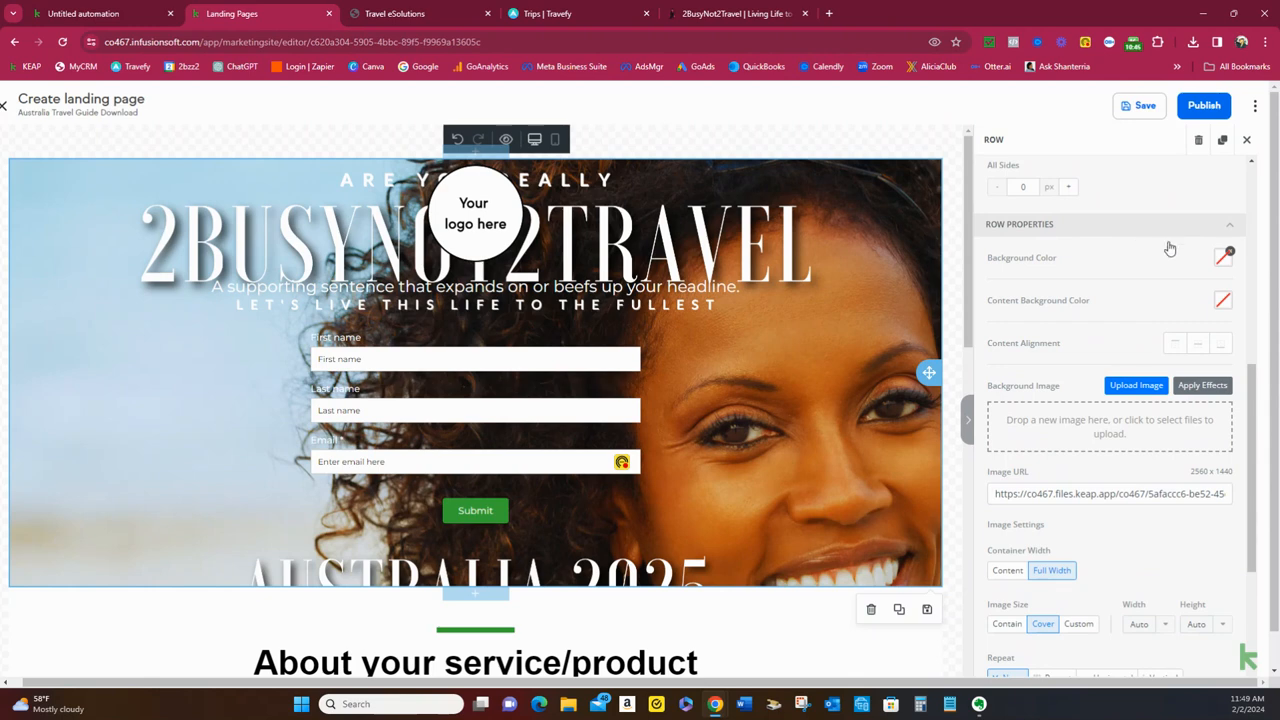
scroll(1150, 450, "down", 4)
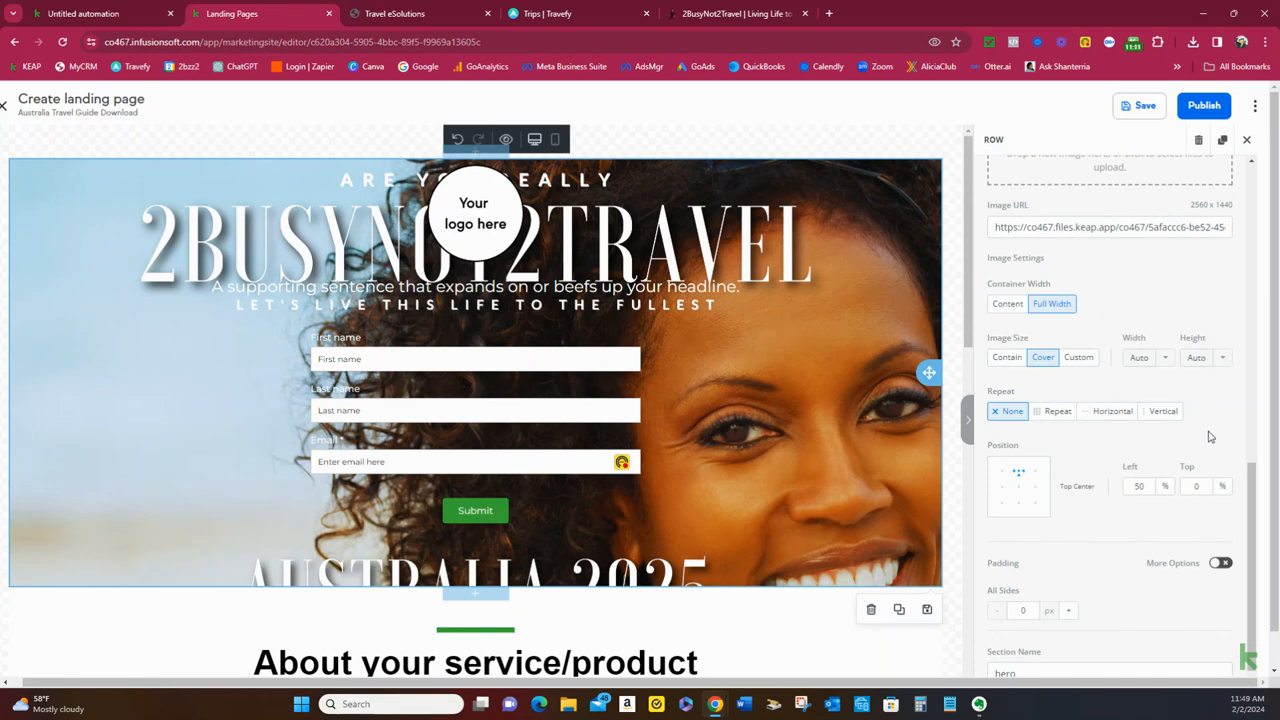
scroll(1208, 437, "down", 1)
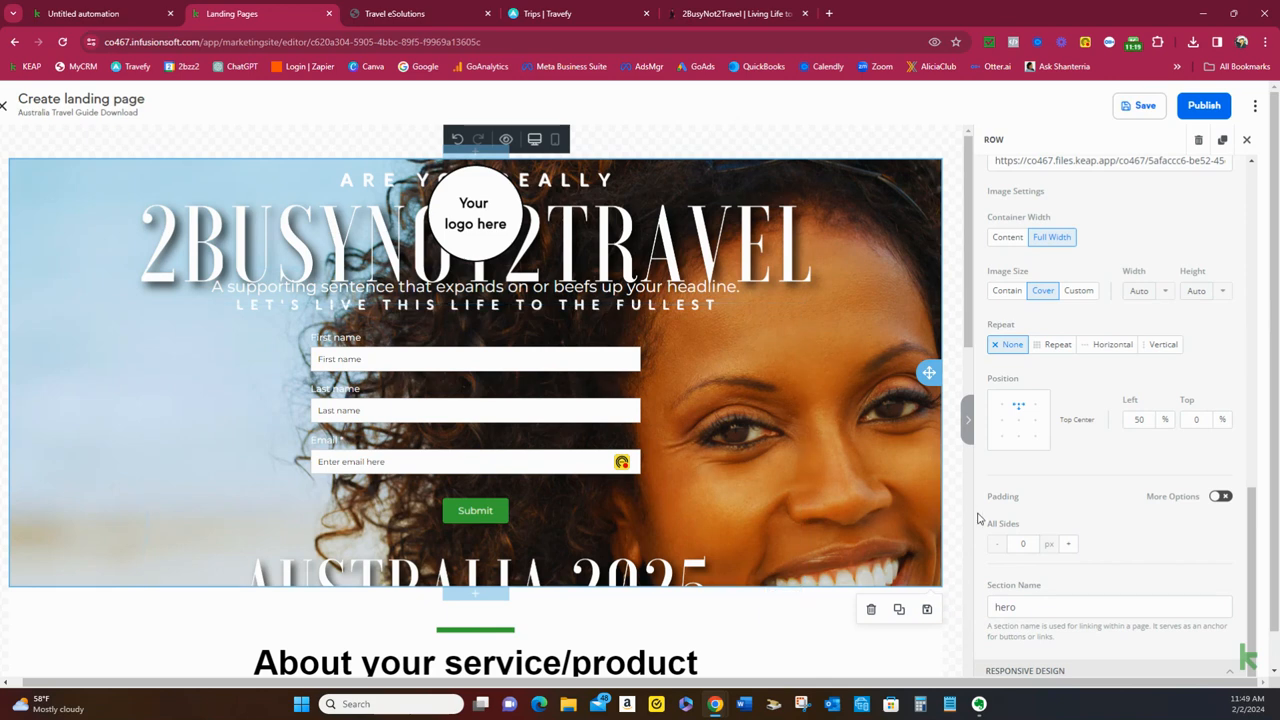
left_click(1224, 497)
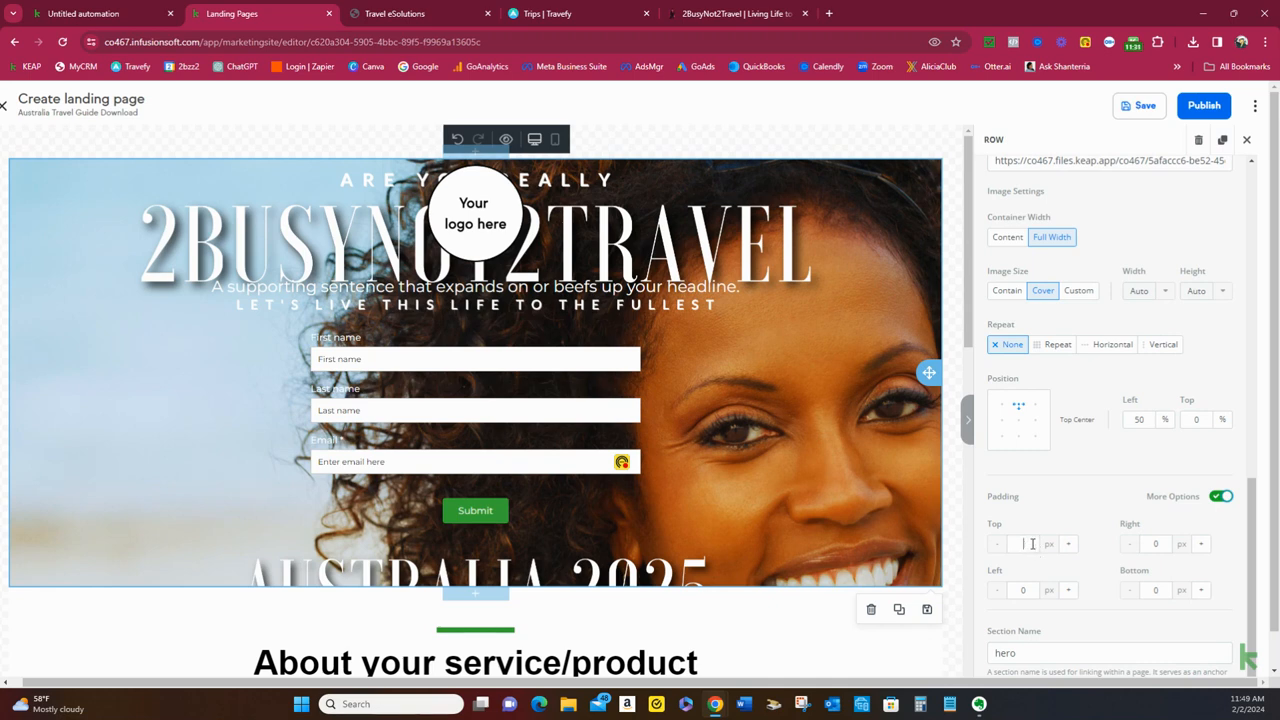
left_click(1019, 547)
type("50")
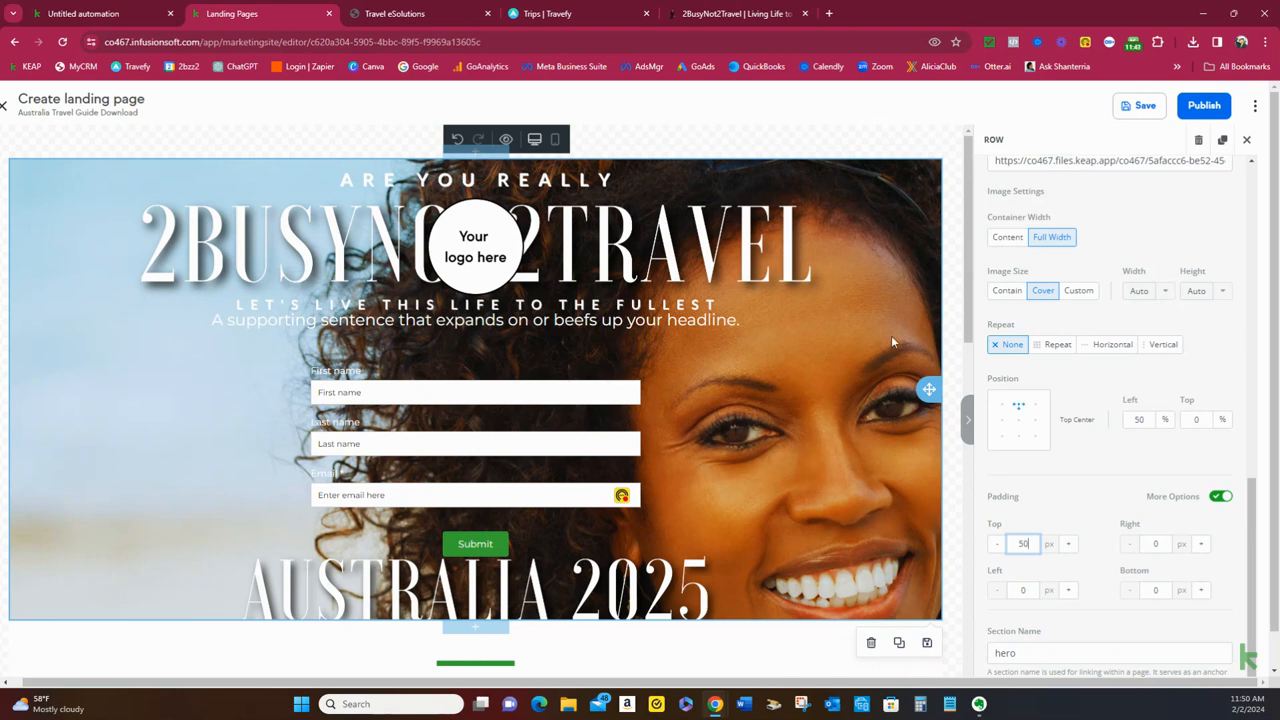
left_click(1168, 588)
type("50")
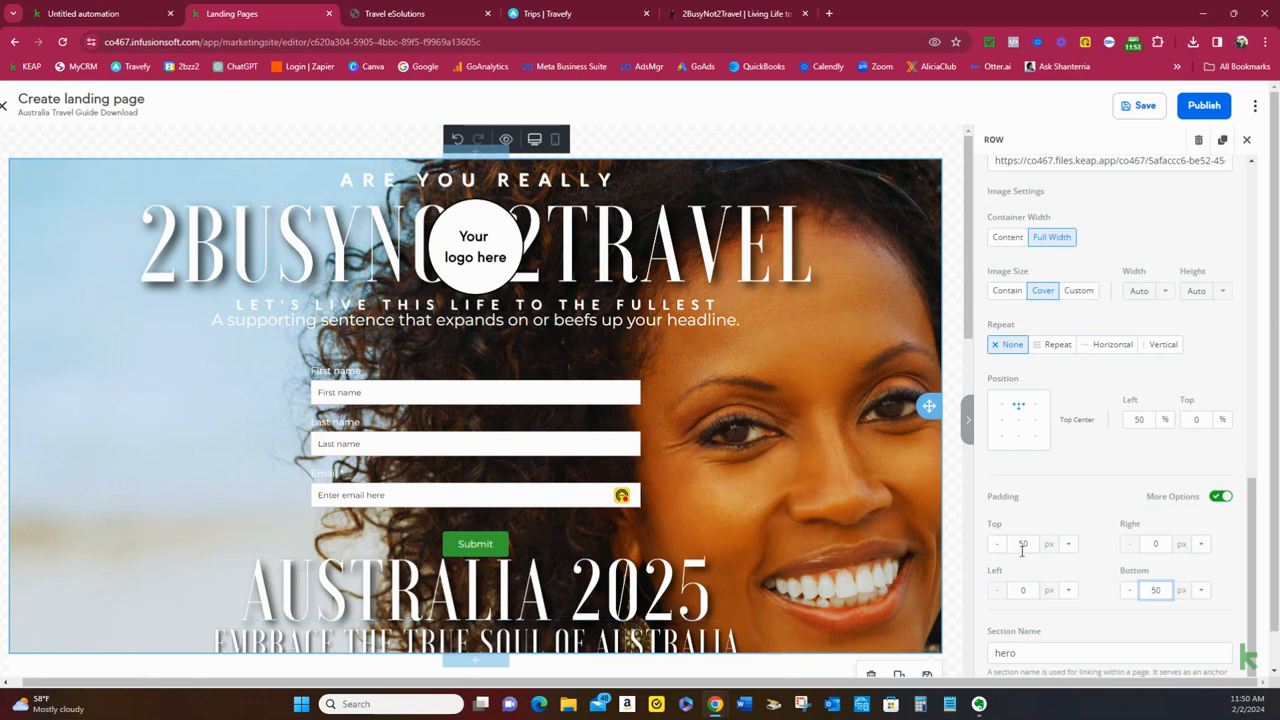
Set the header row's top and bottom padding to 70 px each
left_click_drag(1028, 546, 1003, 548)
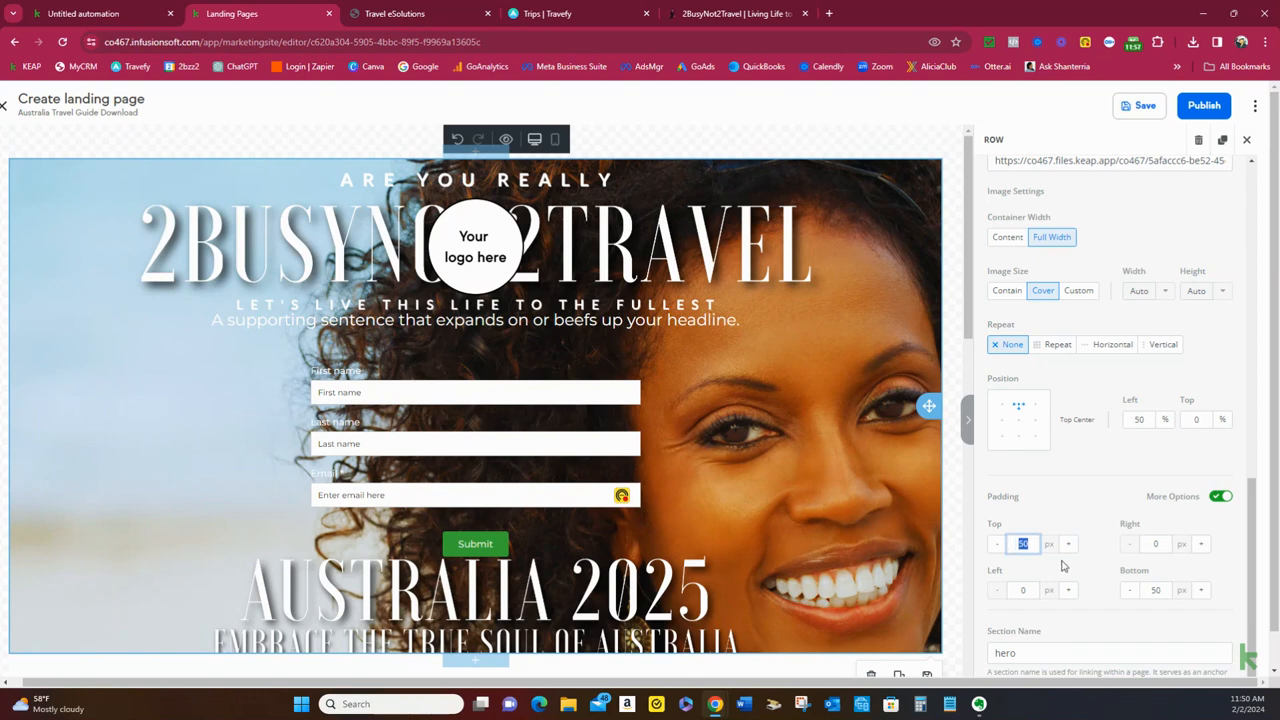
type("70")
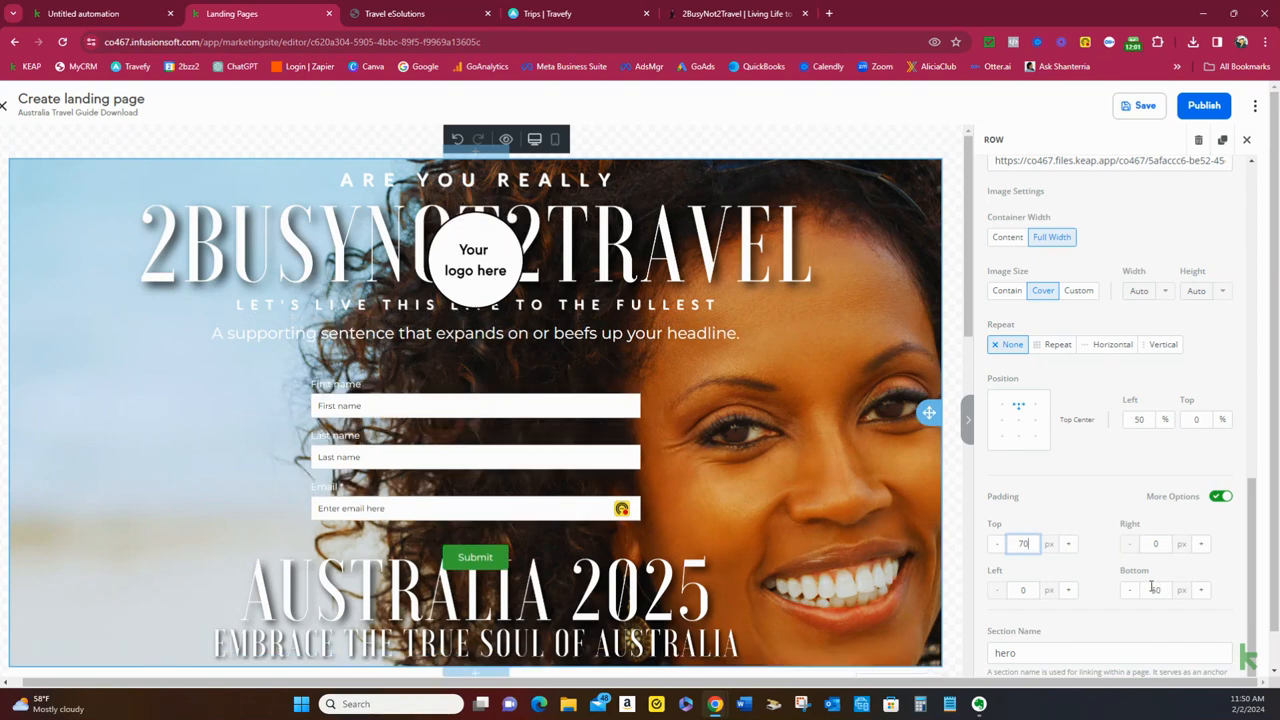
left_click_drag(1172, 592, 1156, 592)
type("70")
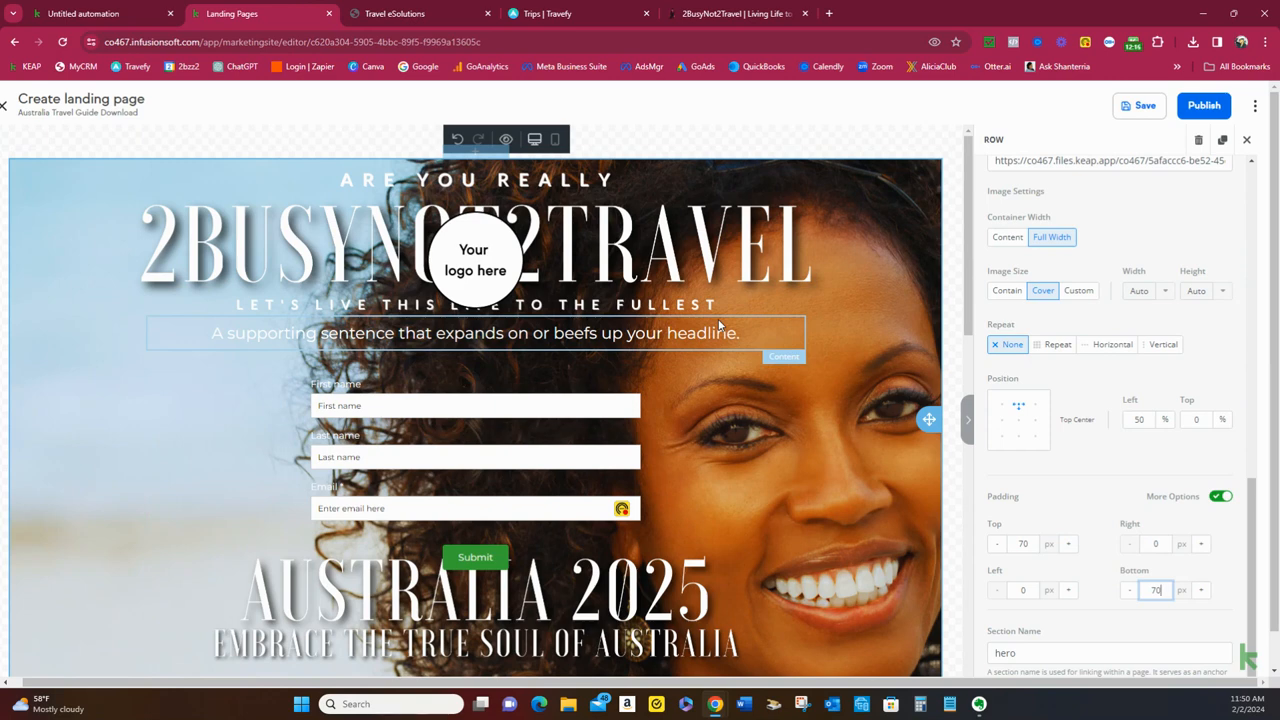
Delete the supporting sentence and the logo placeholder from the header row
left_click(797, 366)
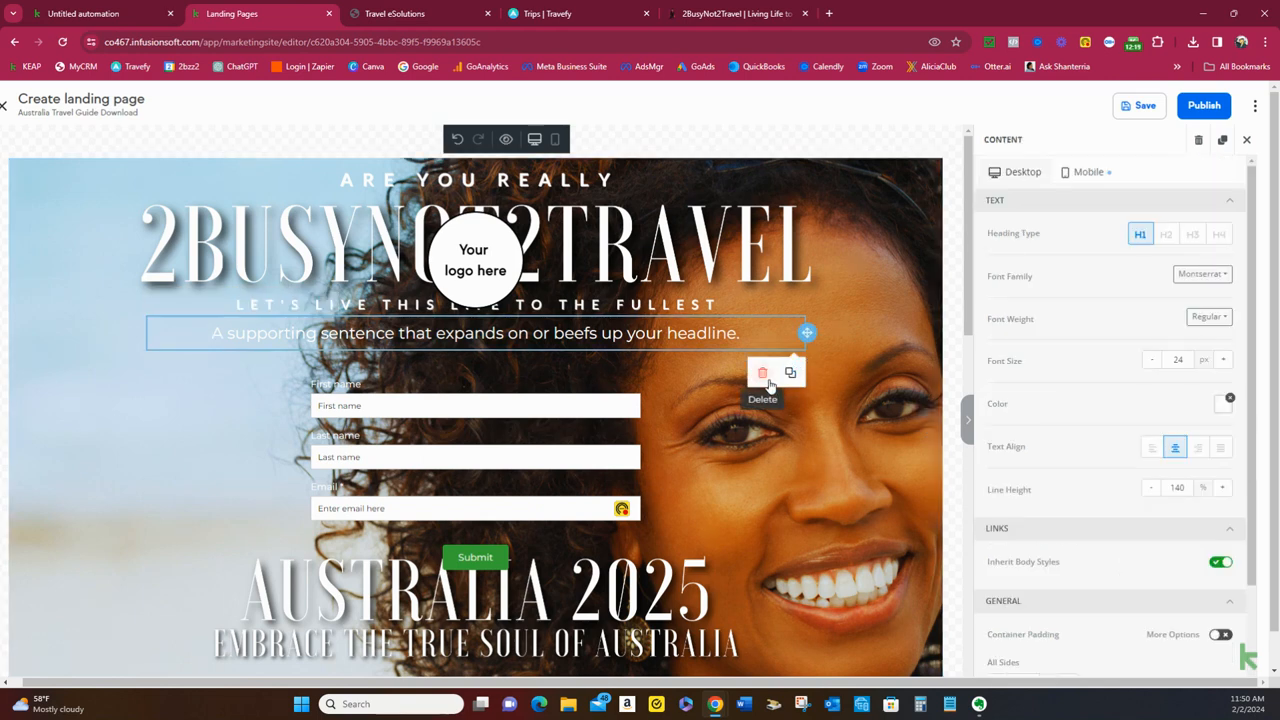
left_click(763, 373)
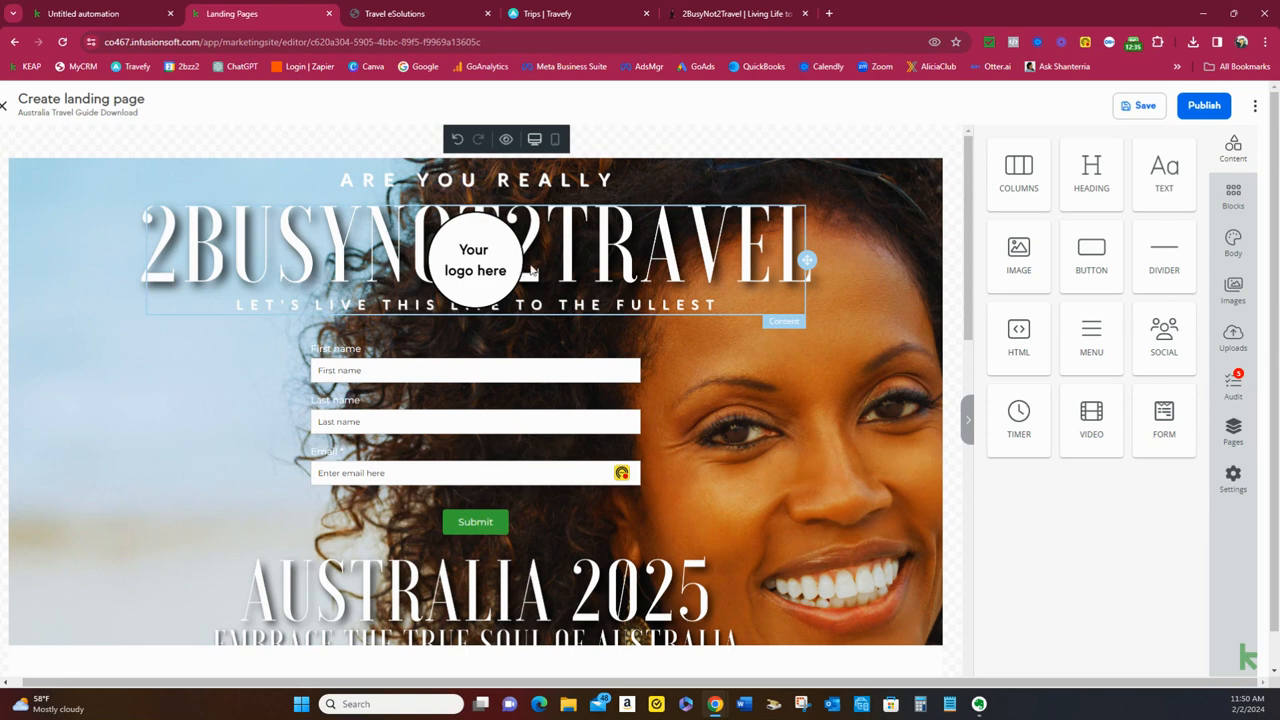
left_click(783, 321)
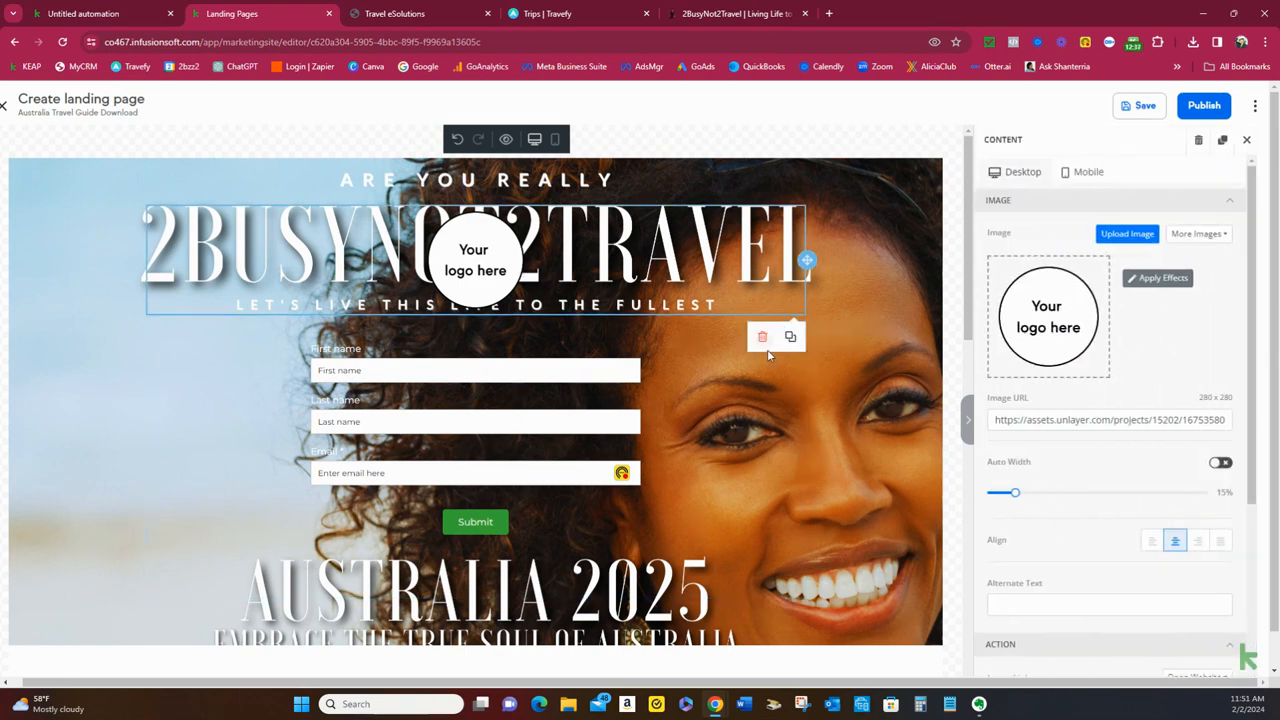
left_click(759, 336)
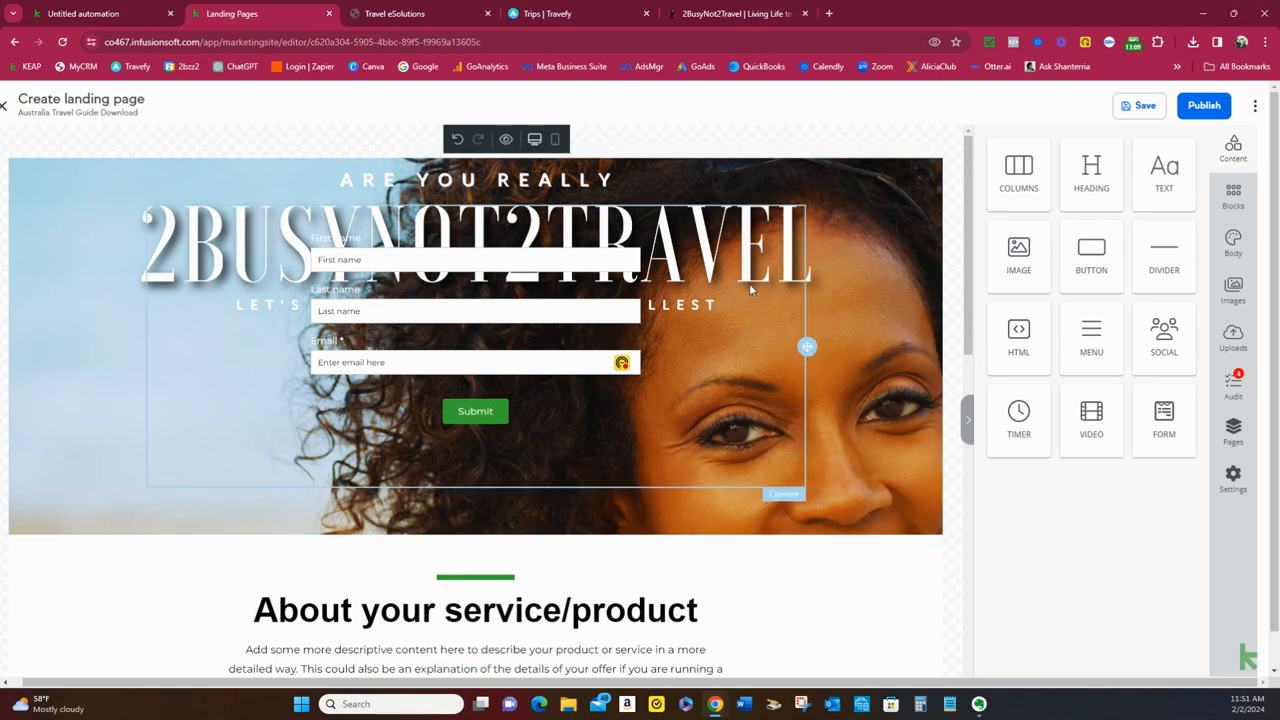
Examine the header form's settings for fields, layout, labels, submit button and container padding
left_click(804, 352)
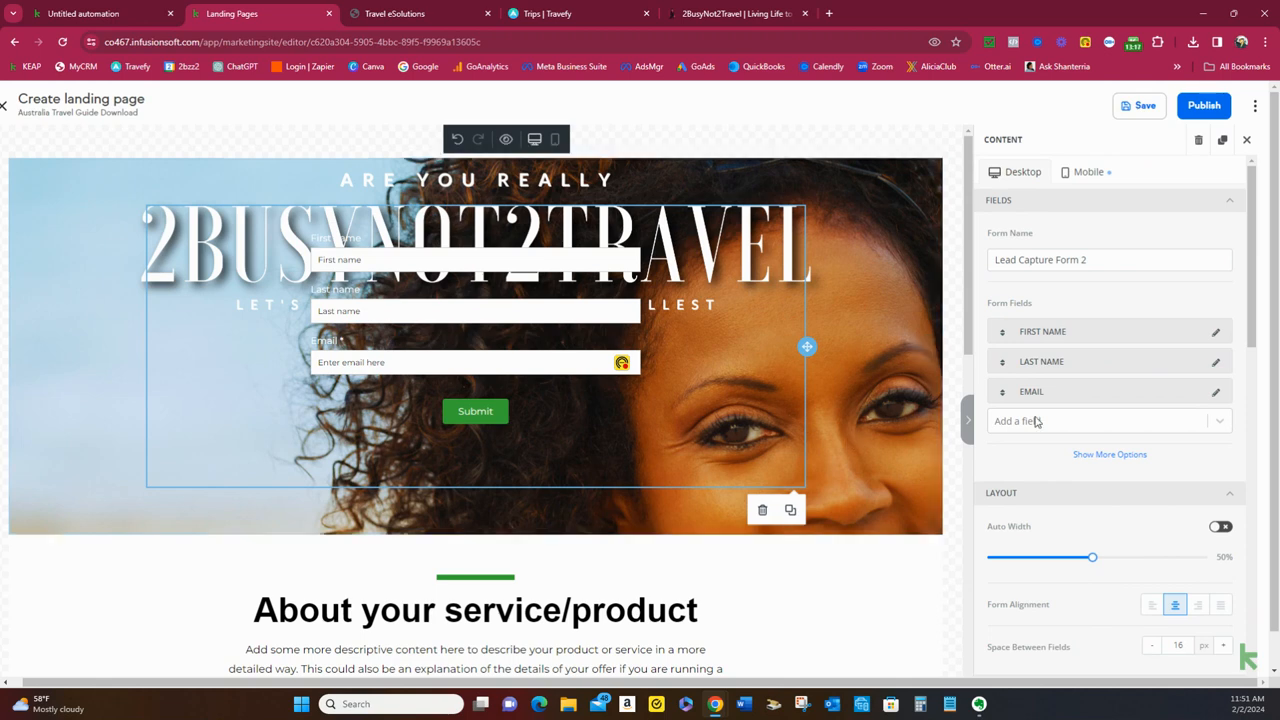
scroll(1104, 463, "down", 1)
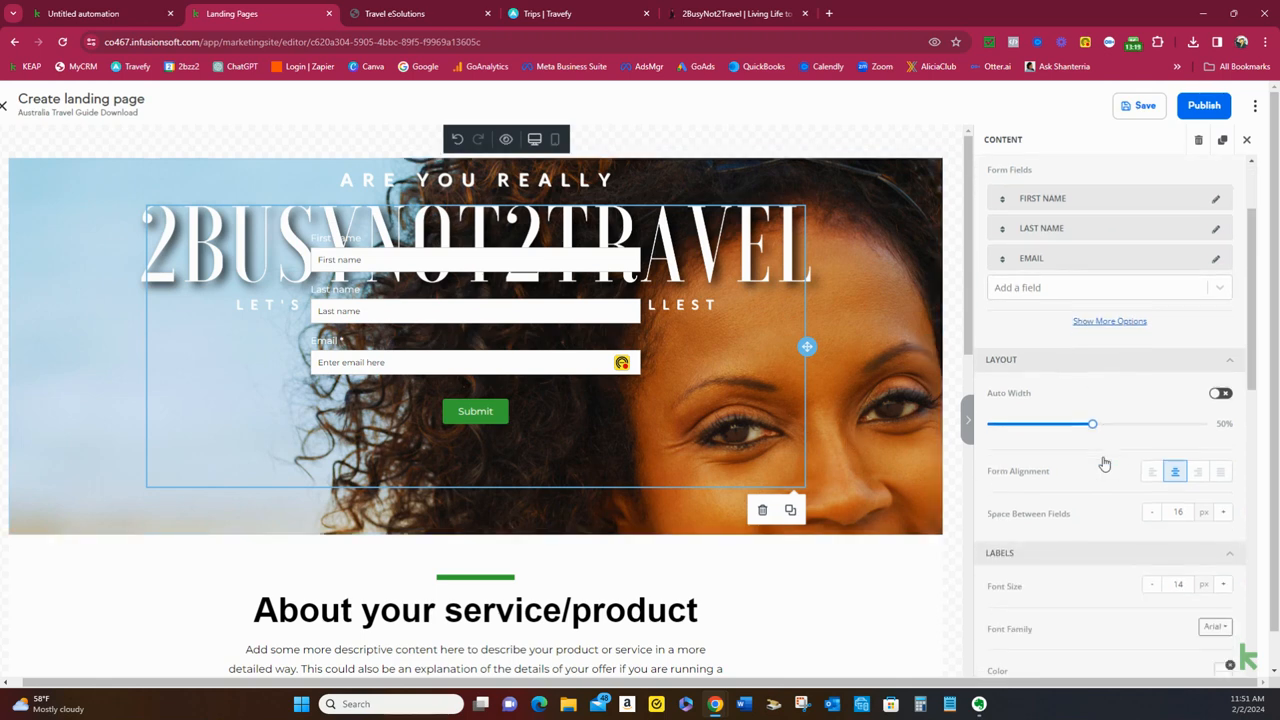
scroll(1102, 455, "down", 2)
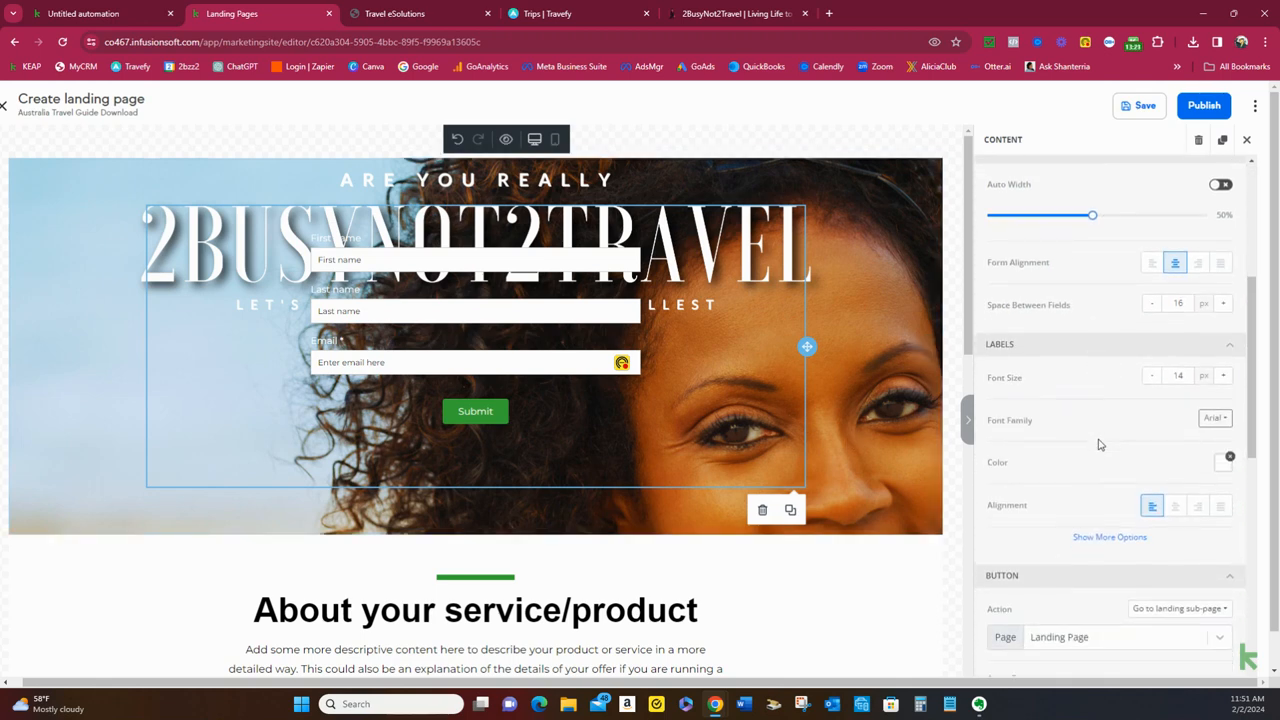
scroll(1098, 444, "down", 3)
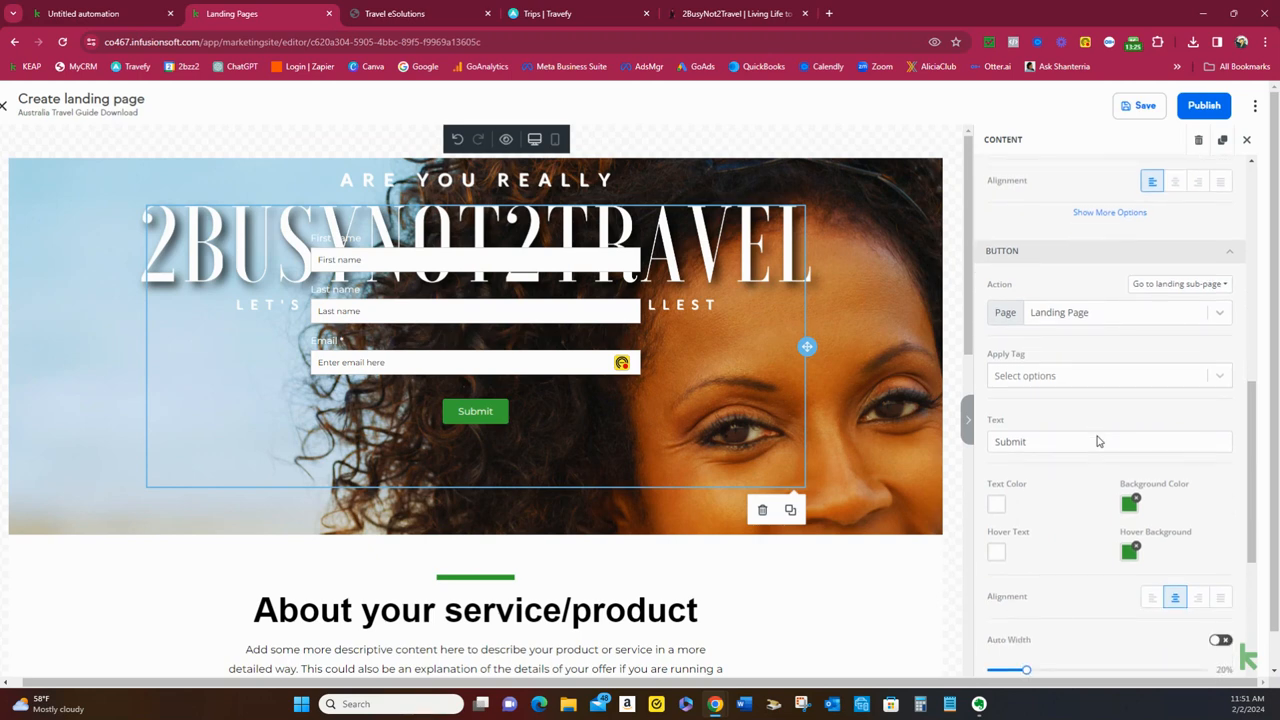
scroll(1097, 441, "down", 1)
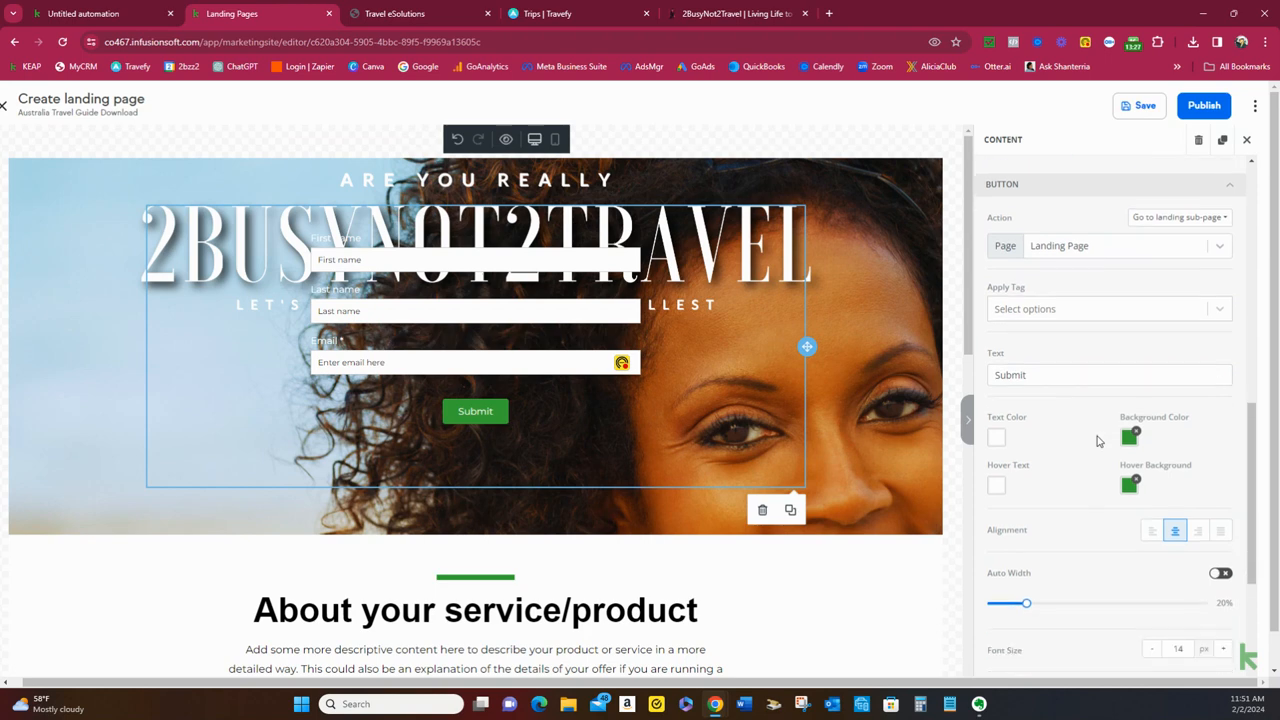
scroll(1097, 441, "down", 1)
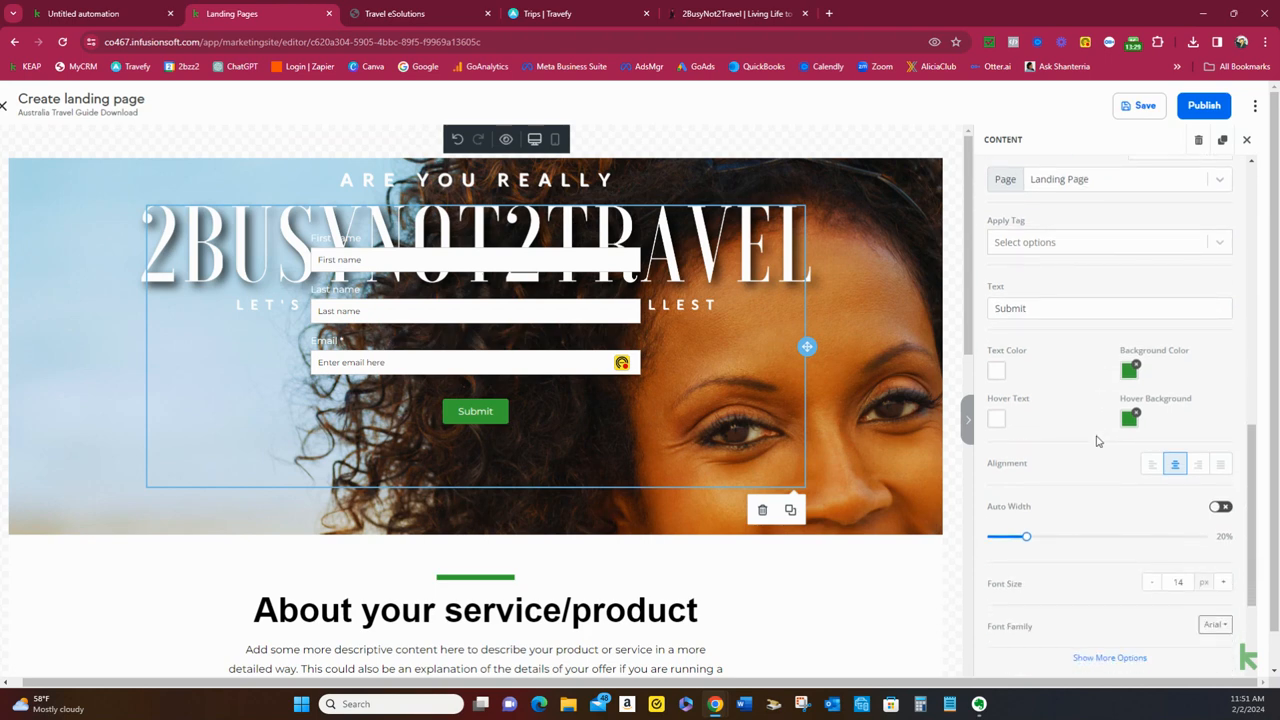
scroll(1096, 441, "down", 4)
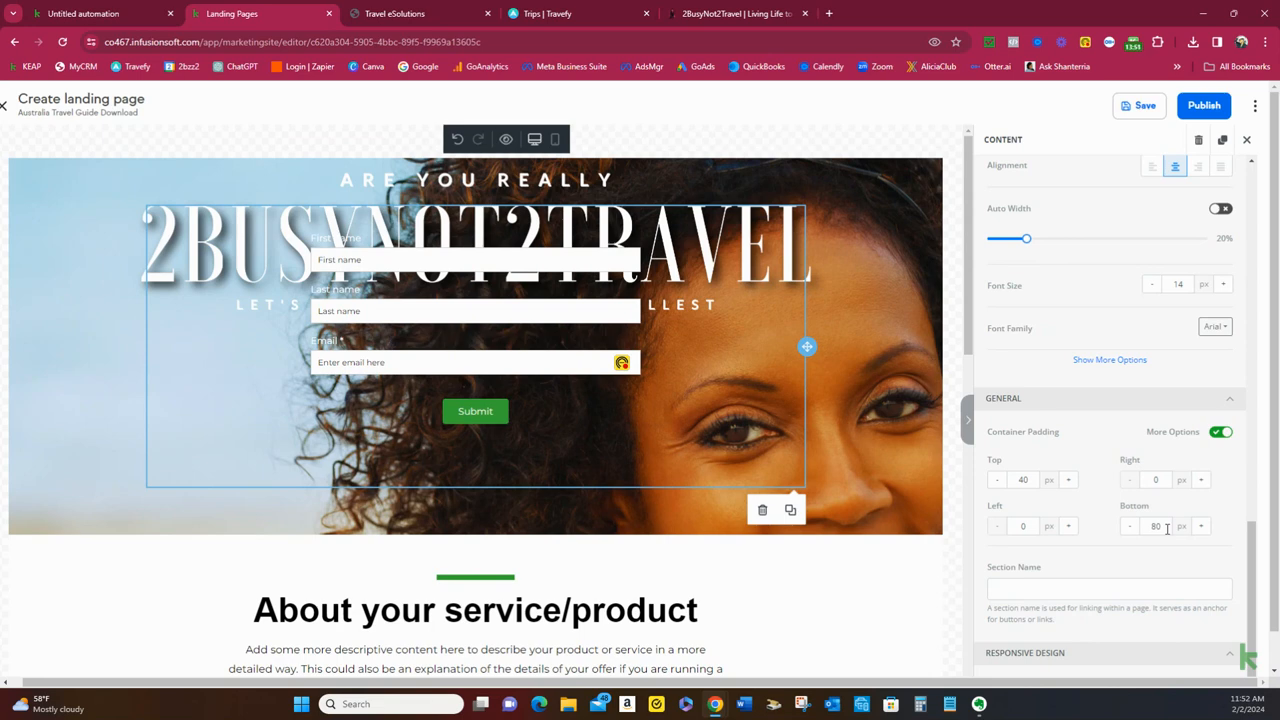
Set the header row's top padding to 150 px and its bottom padding to 200 px
left_click(928, 349)
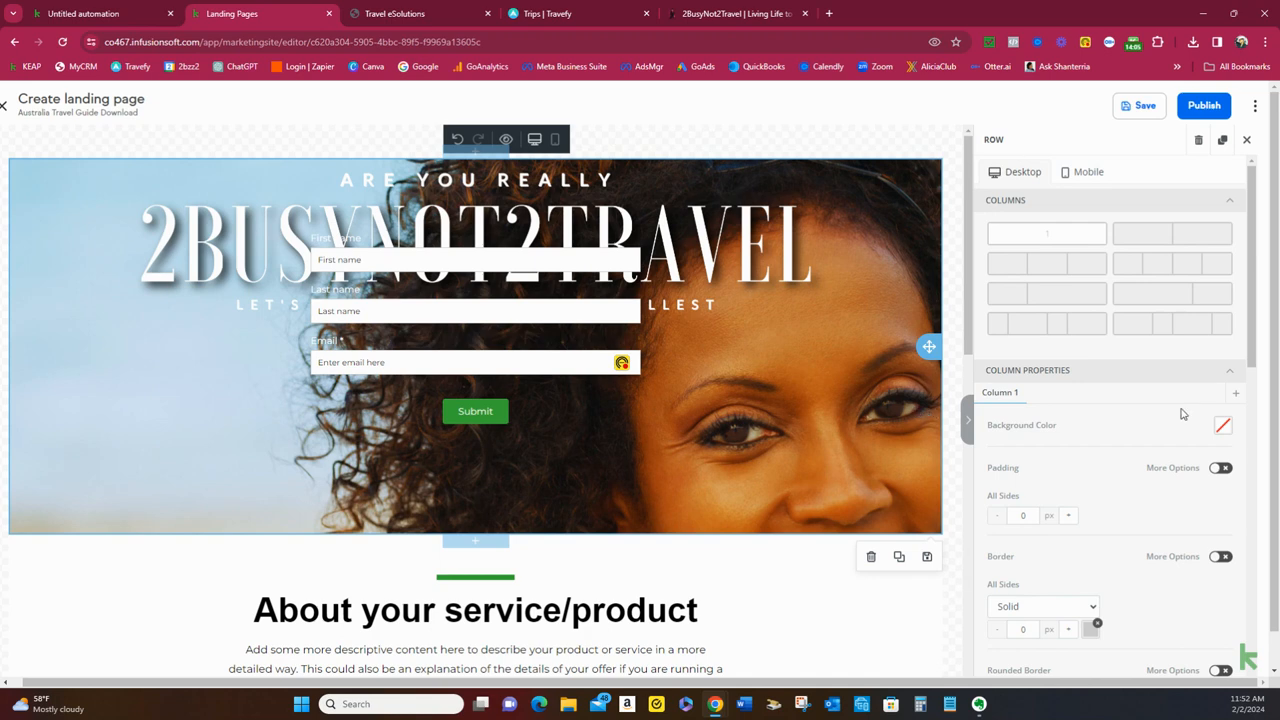
scroll(1154, 413, "down", 8)
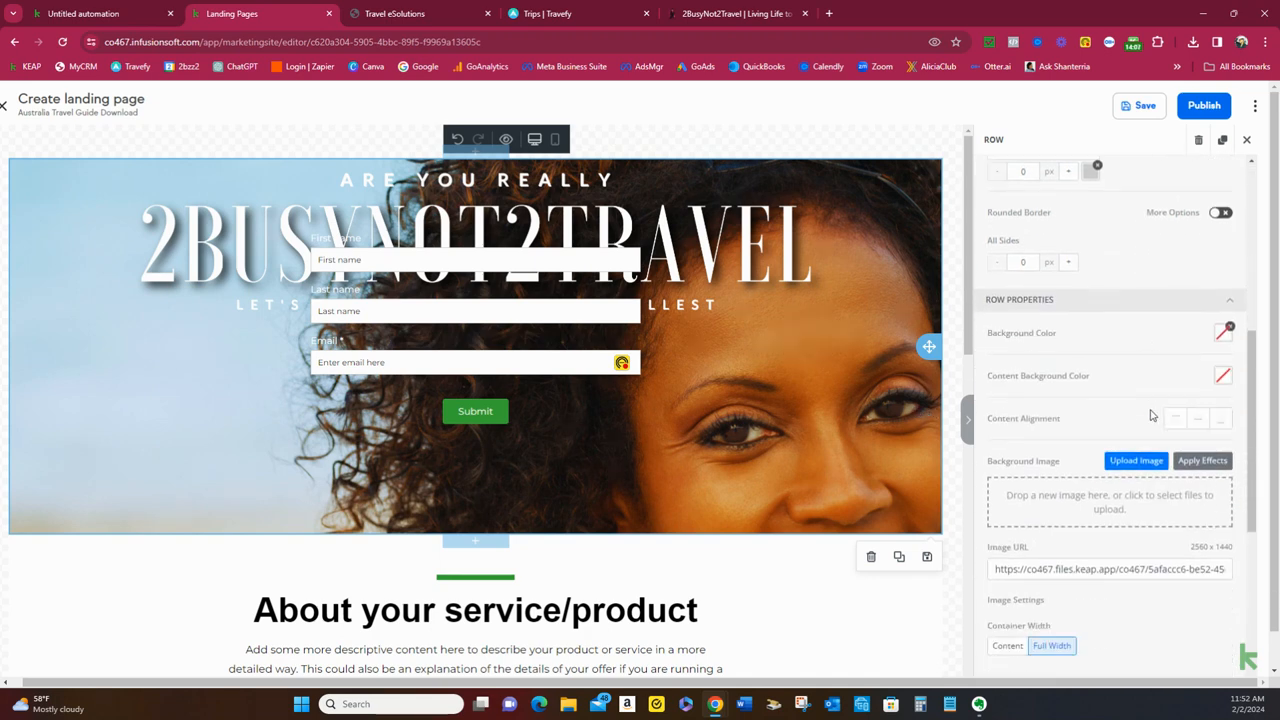
scroll(1150, 413, "down", 5)
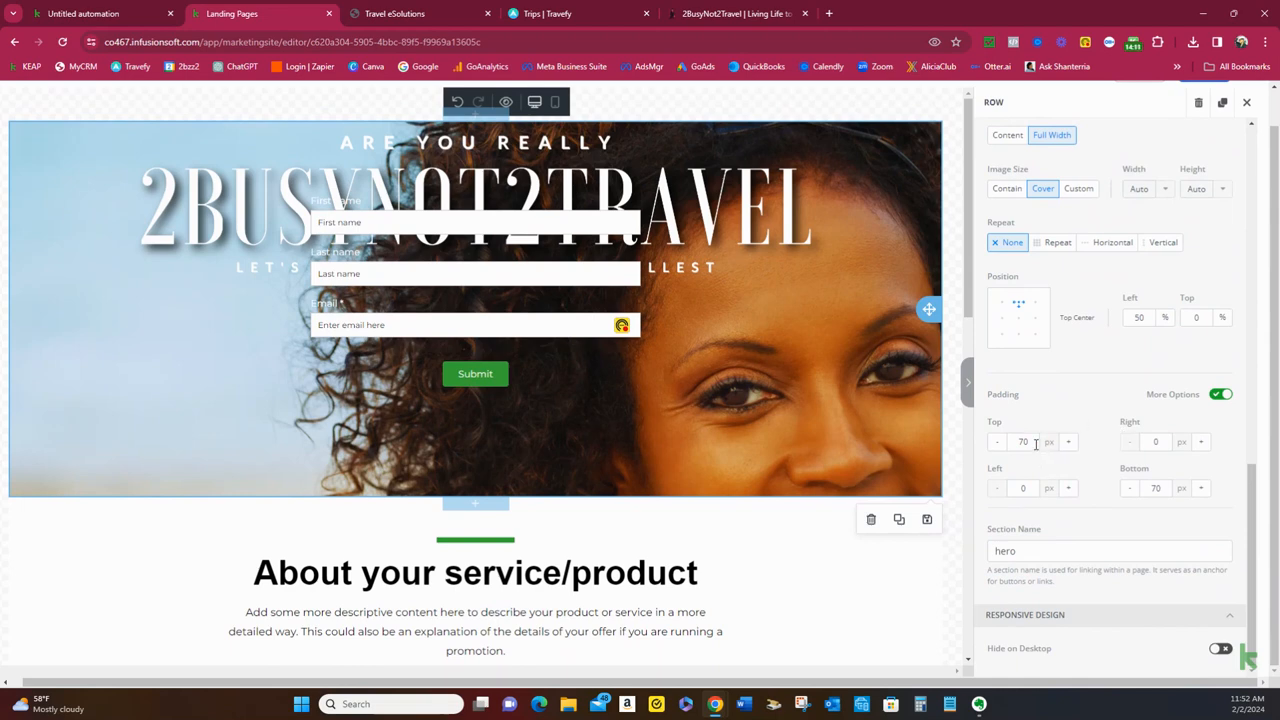
left_click_drag(1036, 444, 1019, 444)
type("50")
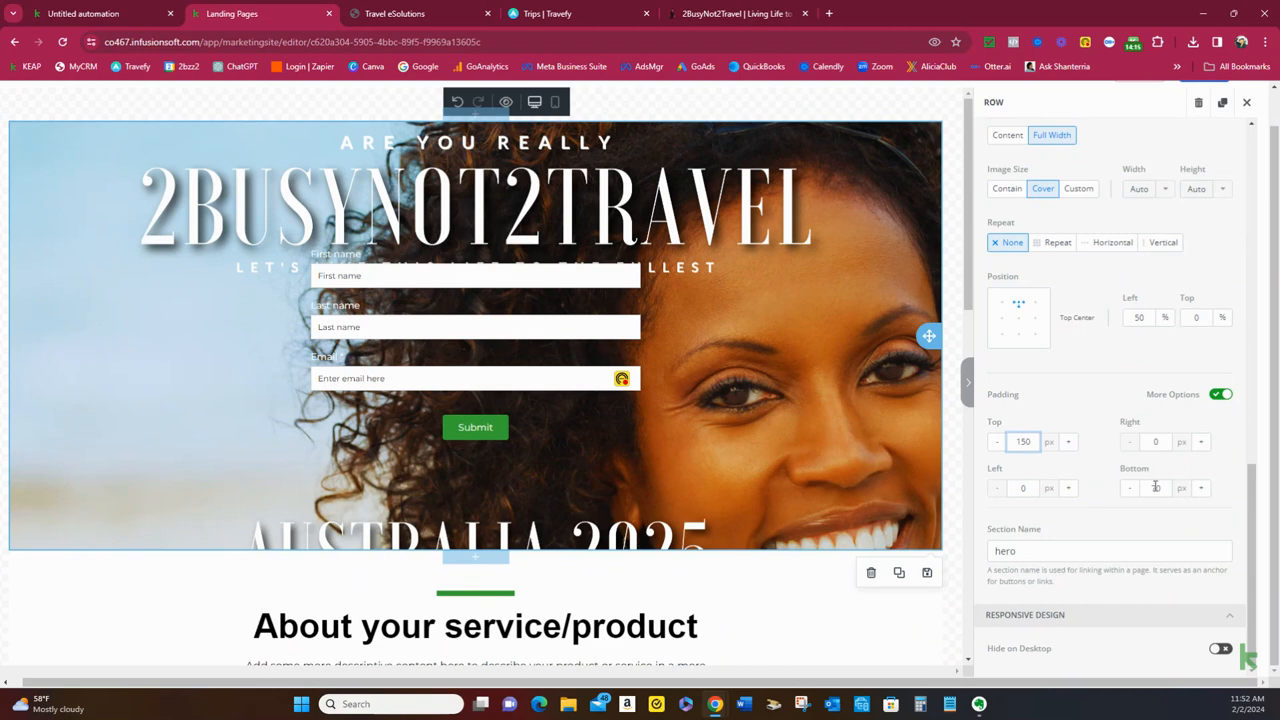
left_click_drag(1152, 487, 1163, 487)
type("150")
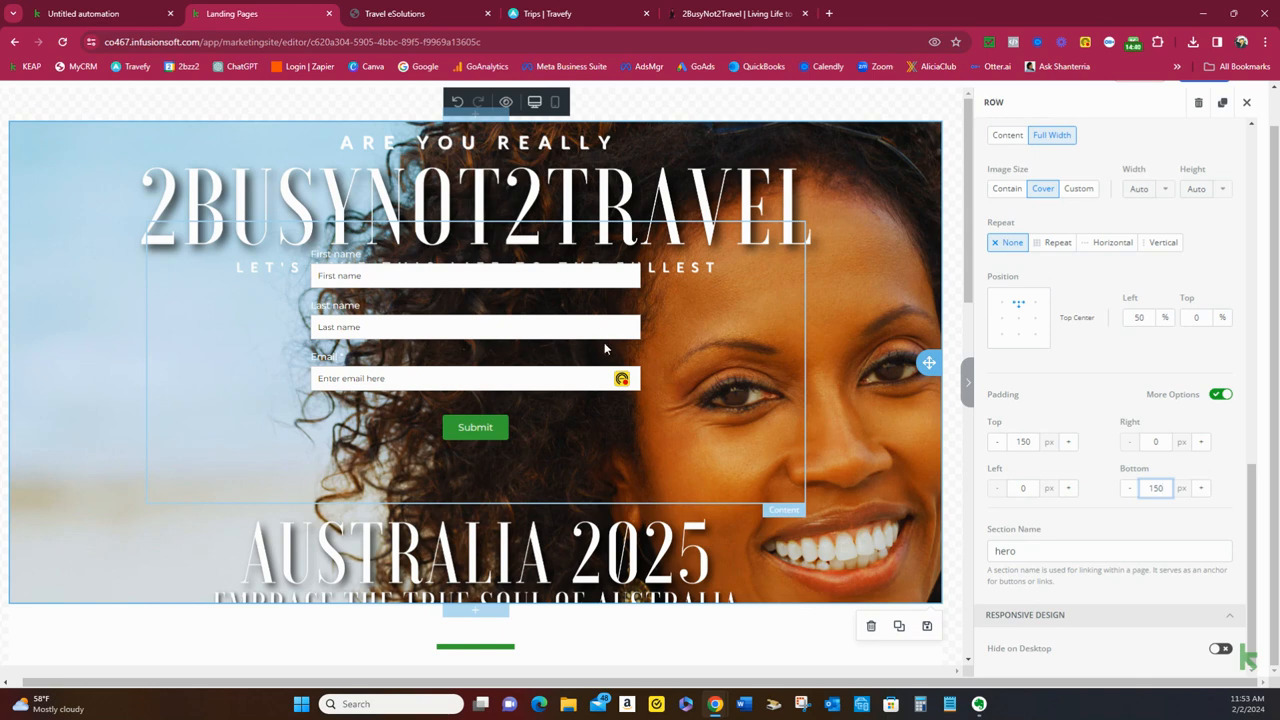
double_click(1156, 488)
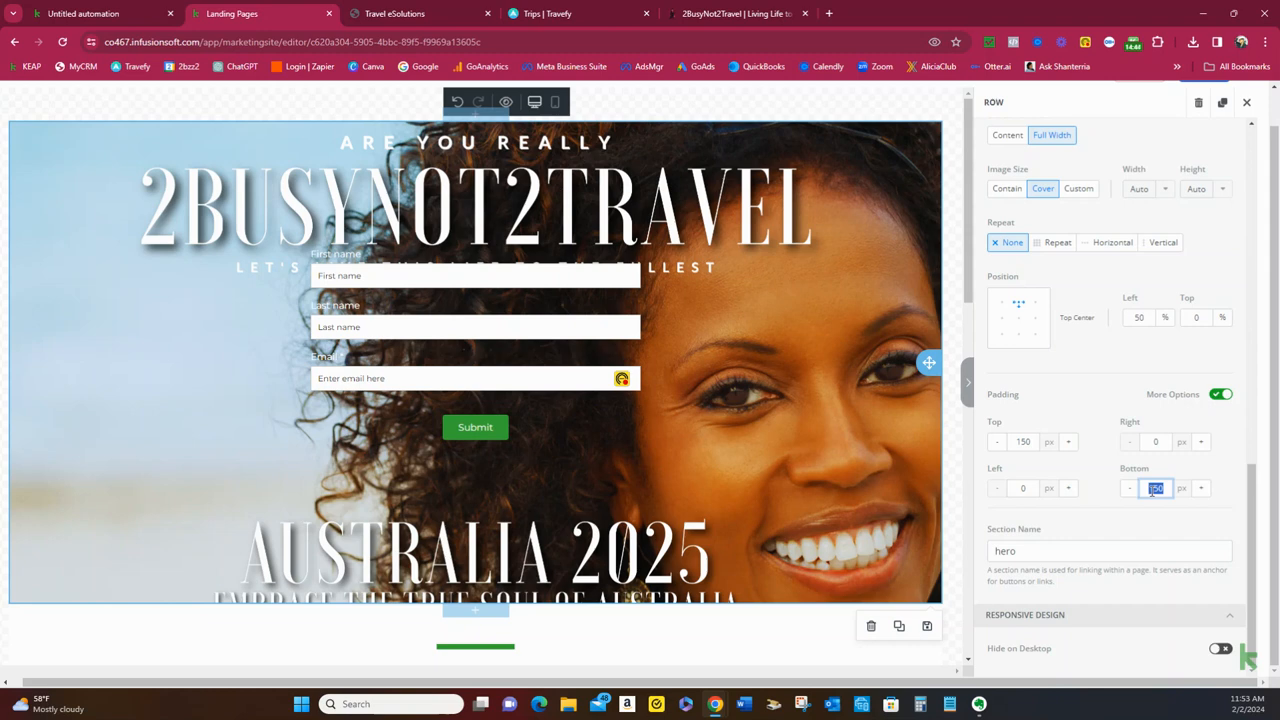
type("200")
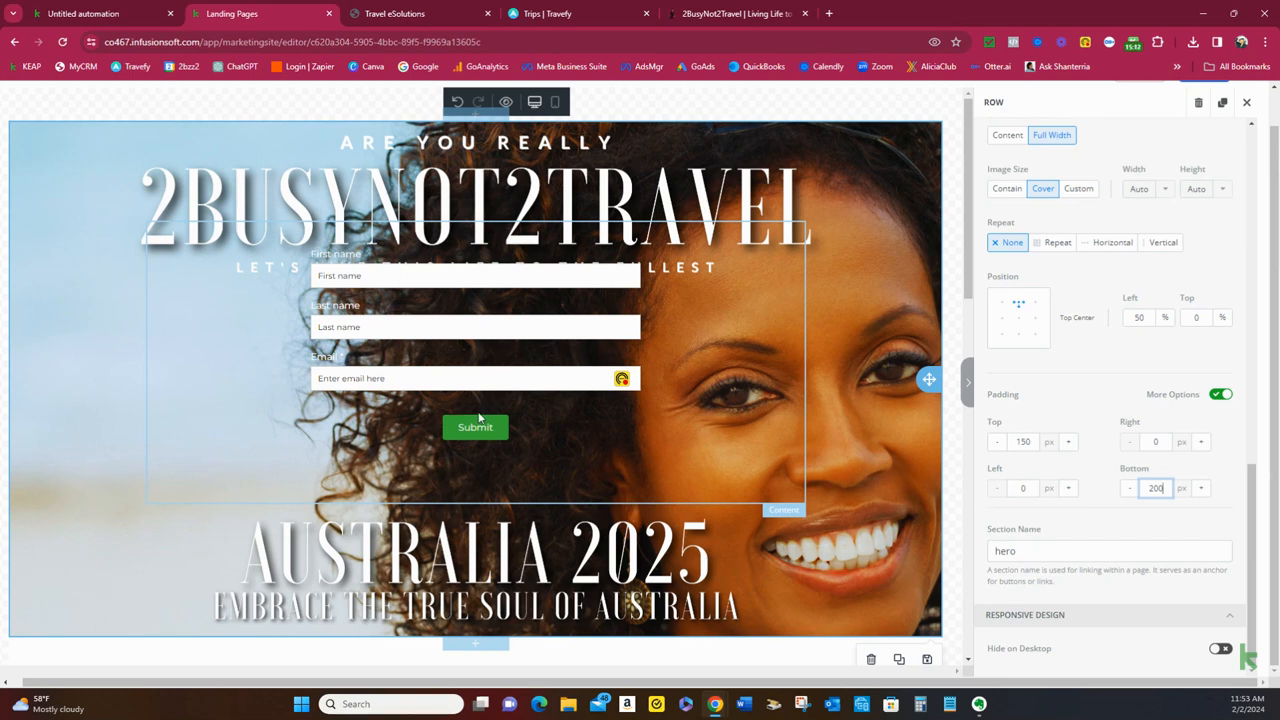
Increase the header form's top container padding, trying 80, 125 and 150 px before setting it to 160 px
left_click(730, 417)
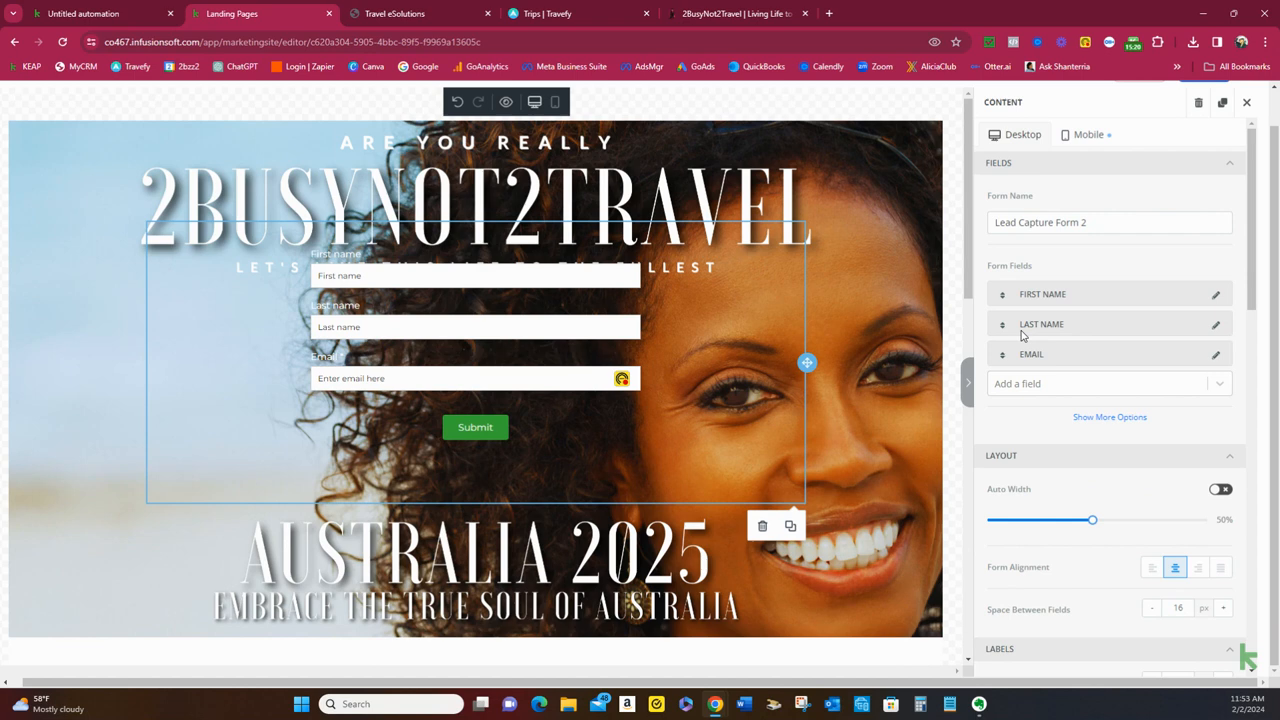
scroll(1091, 403, "down", 7)
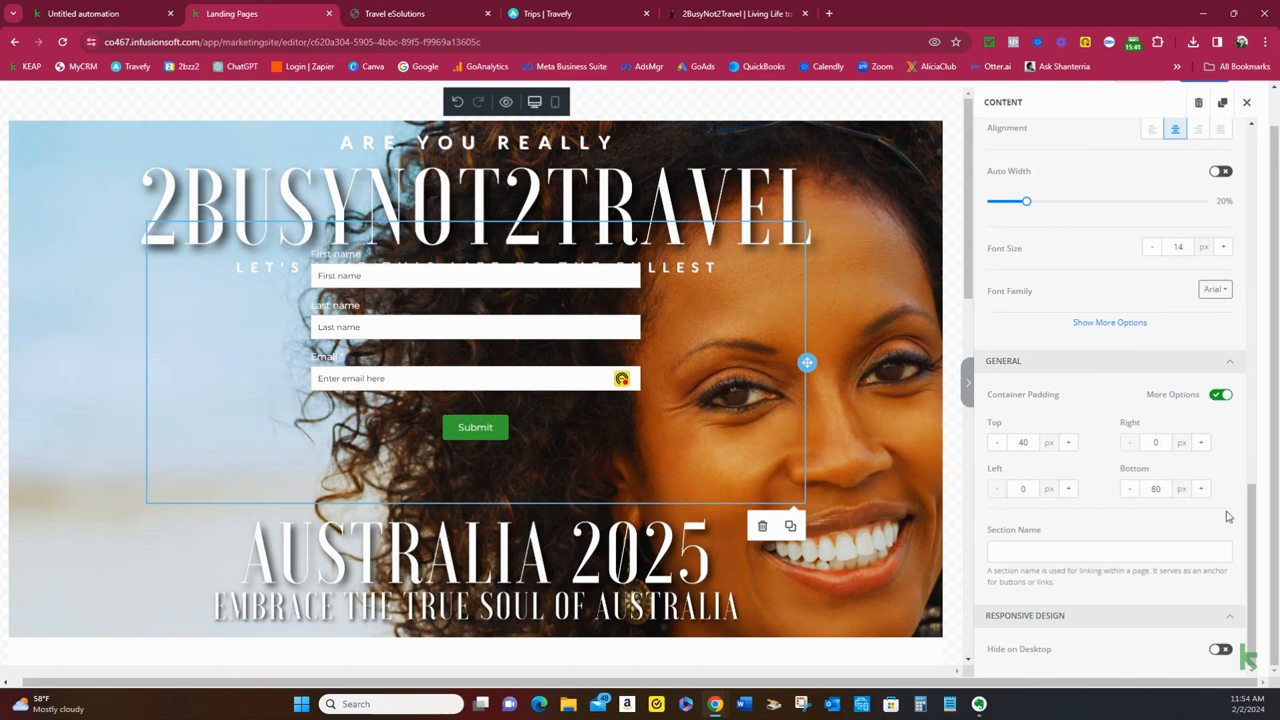
left_click(1025, 442)
double_click(1025, 442)
type("80")
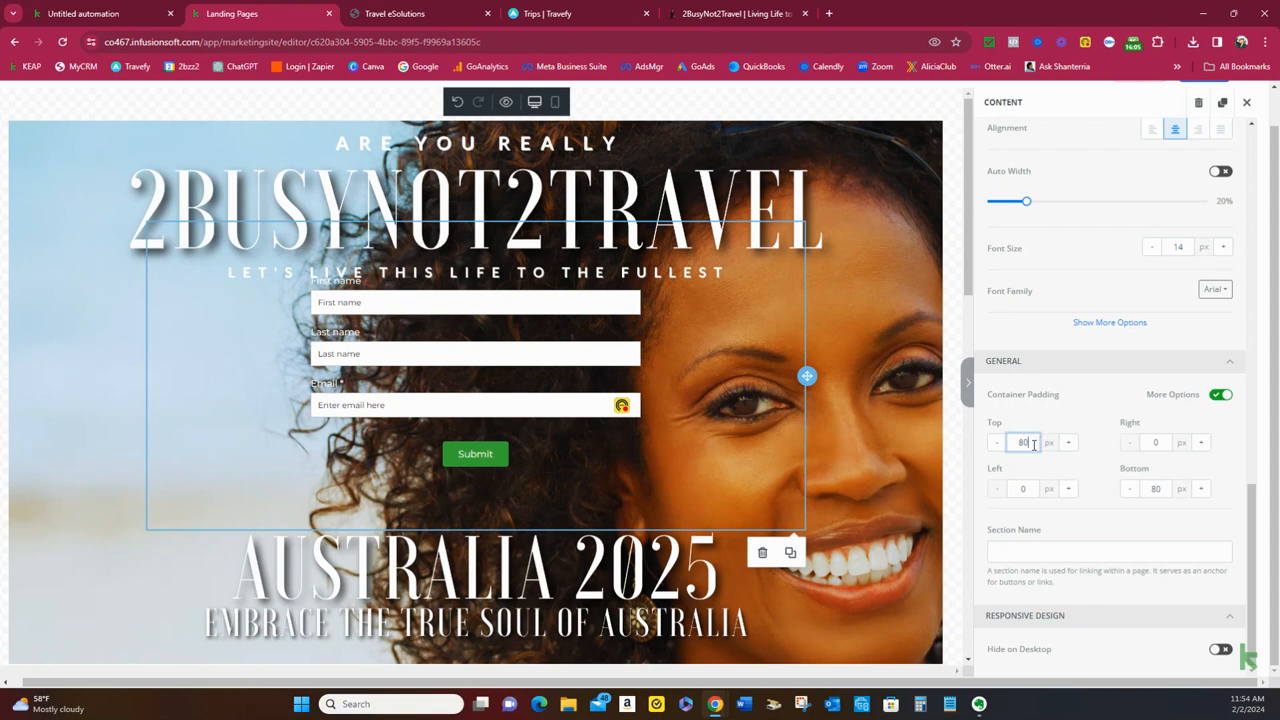
left_click_drag(1032, 445, 994, 446)
type("125")
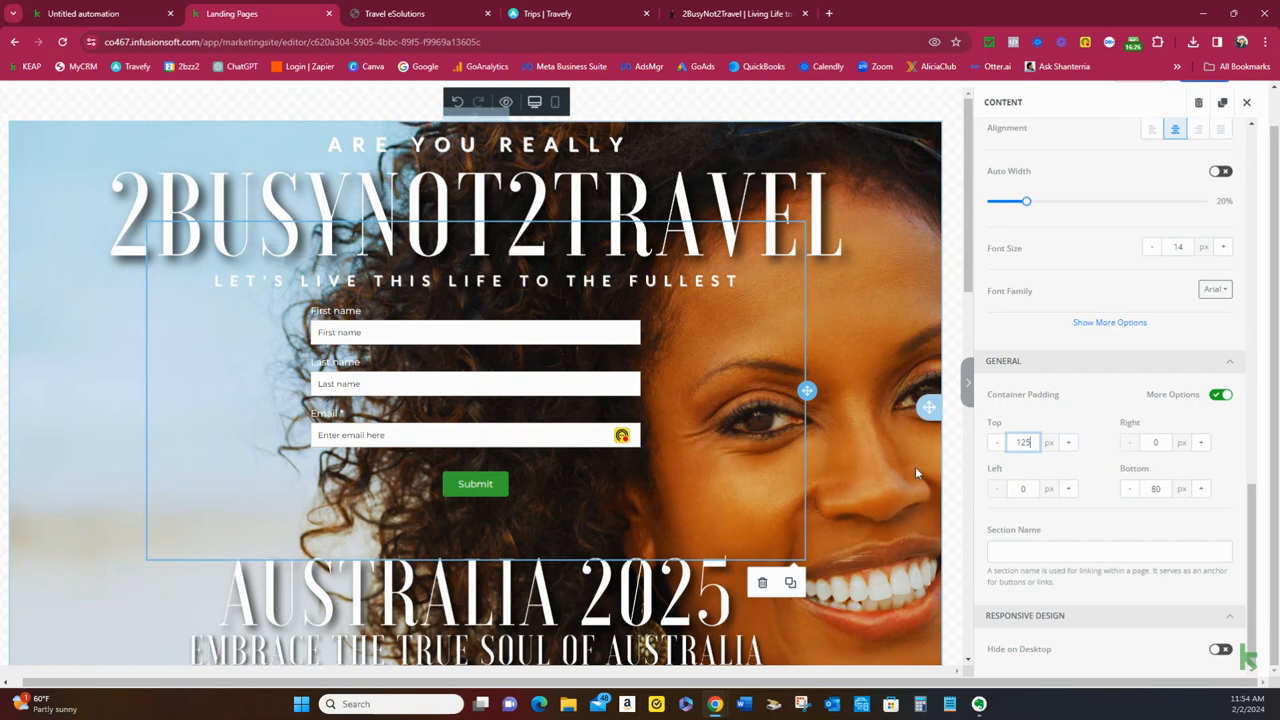
left_click_drag(1038, 442, 1014, 444)
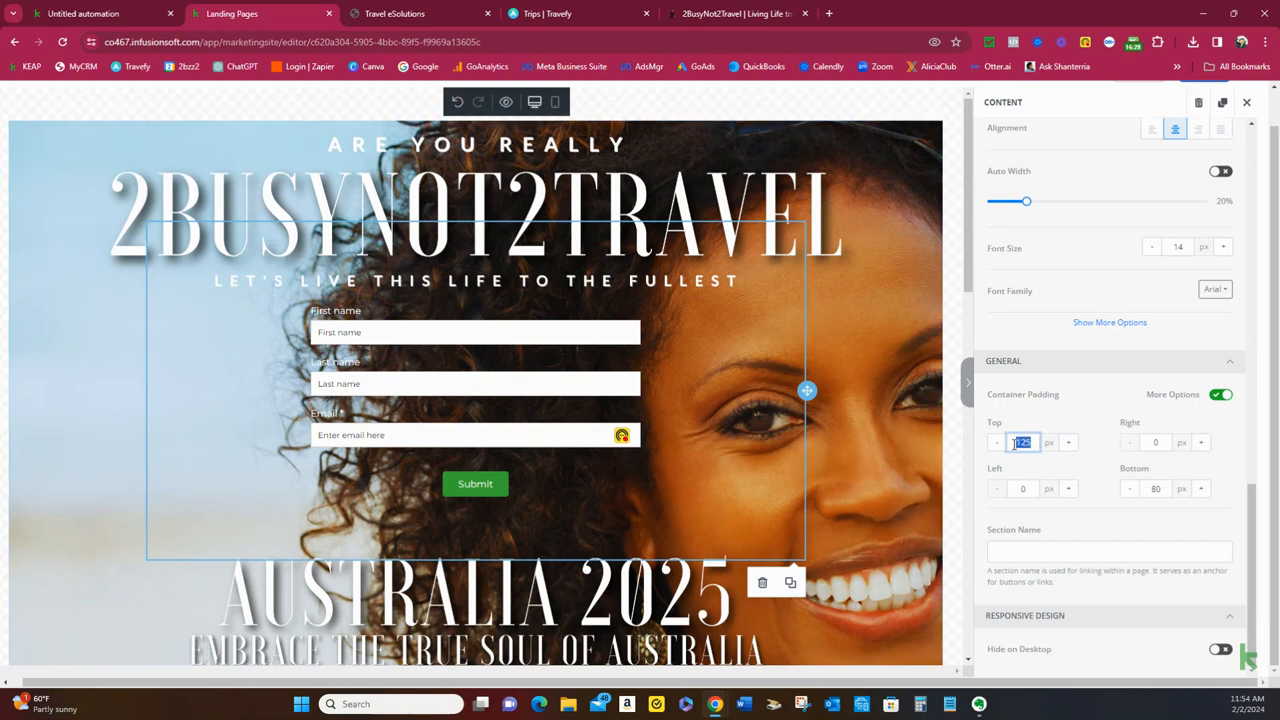
type("150")
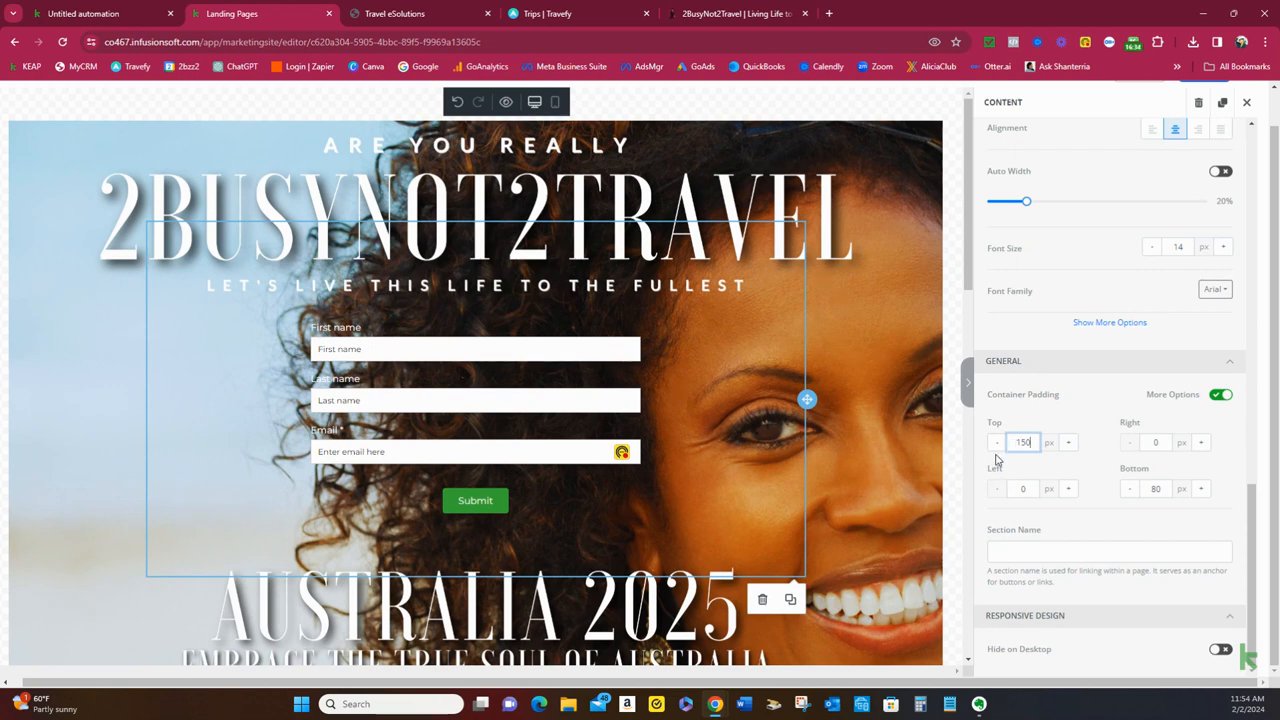
key("BackSpace")
key("BackSpace")
type("60")
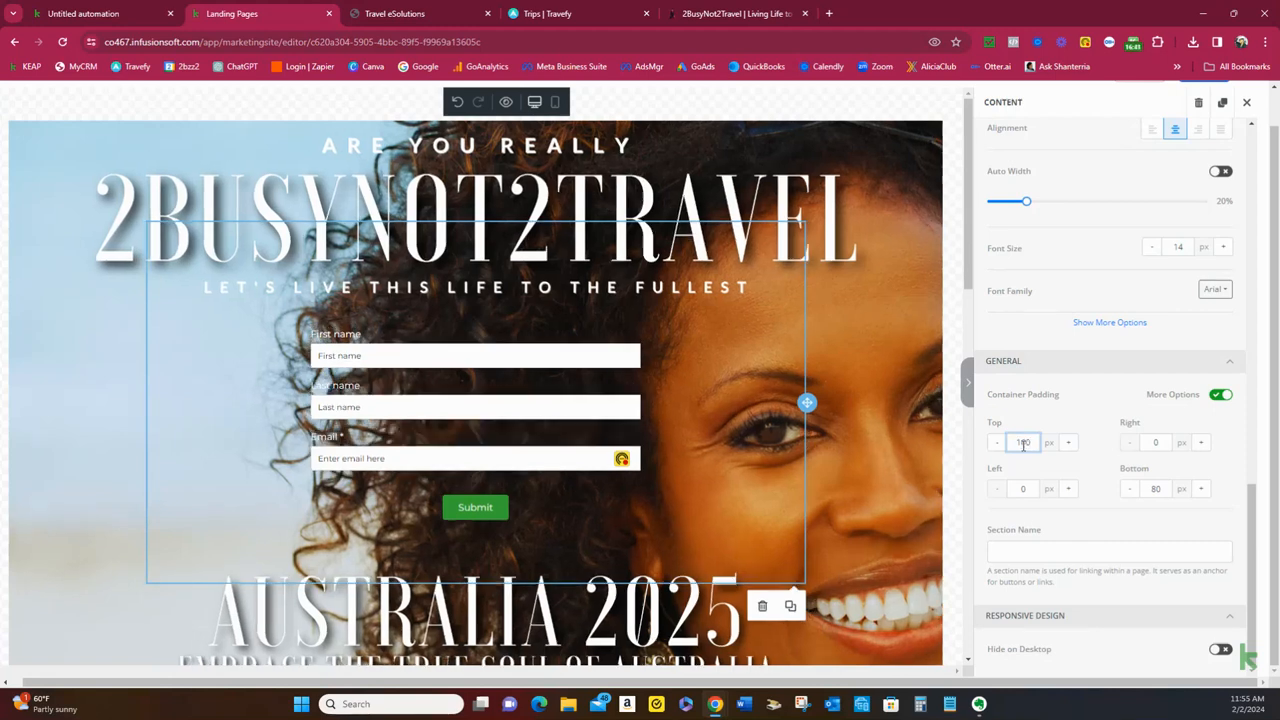
left_click(888, 458)
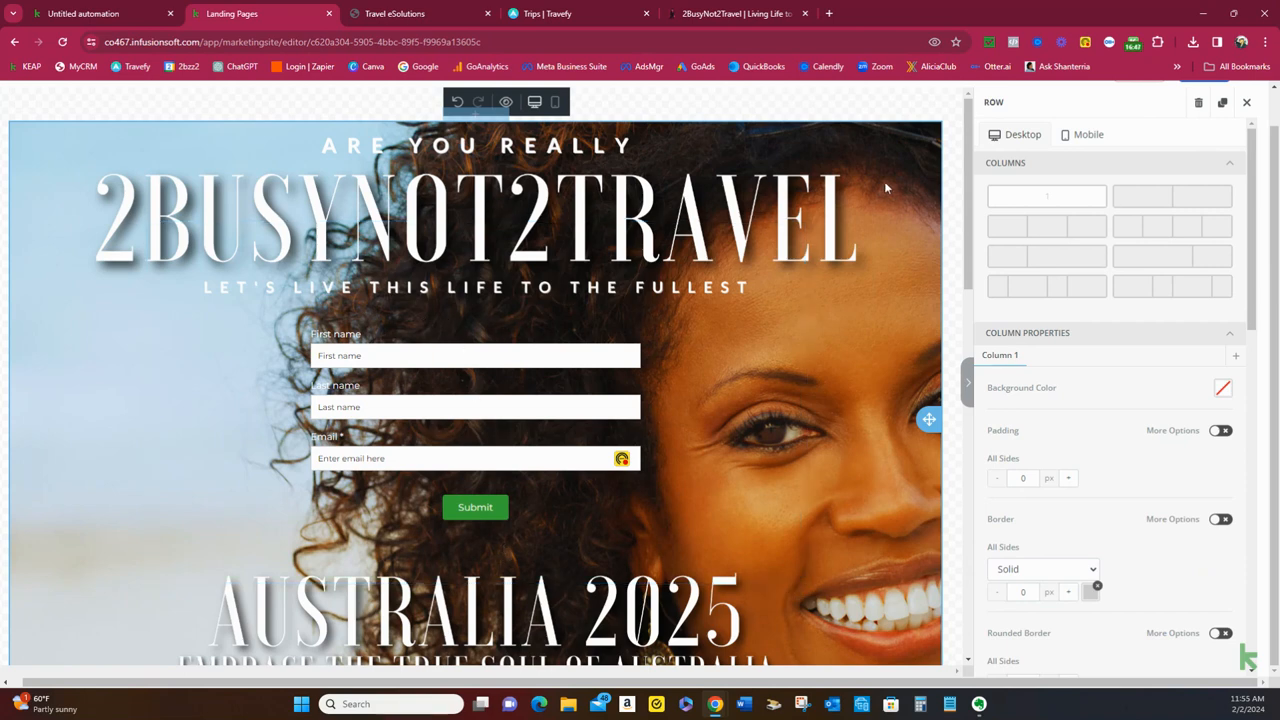
left_click(890, 110)
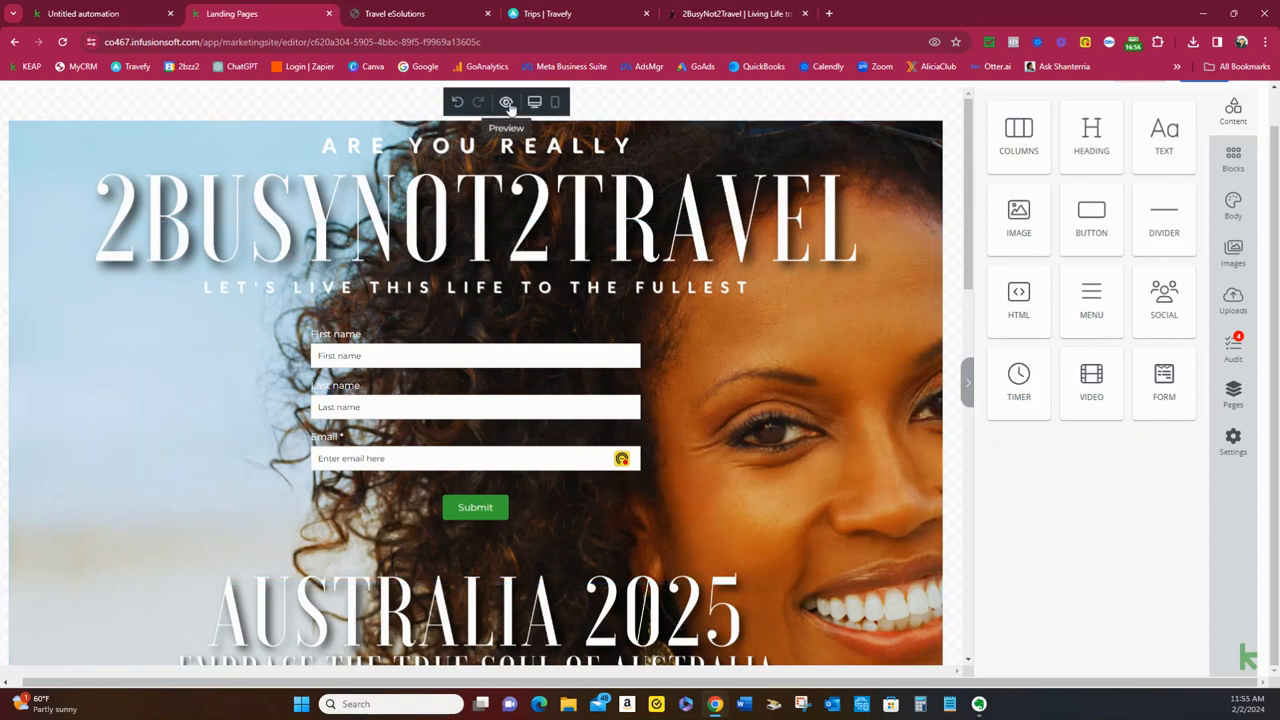
Preview the landing page at desktop size and examine the form's placement in the header and the sections below it
left_click(507, 103)
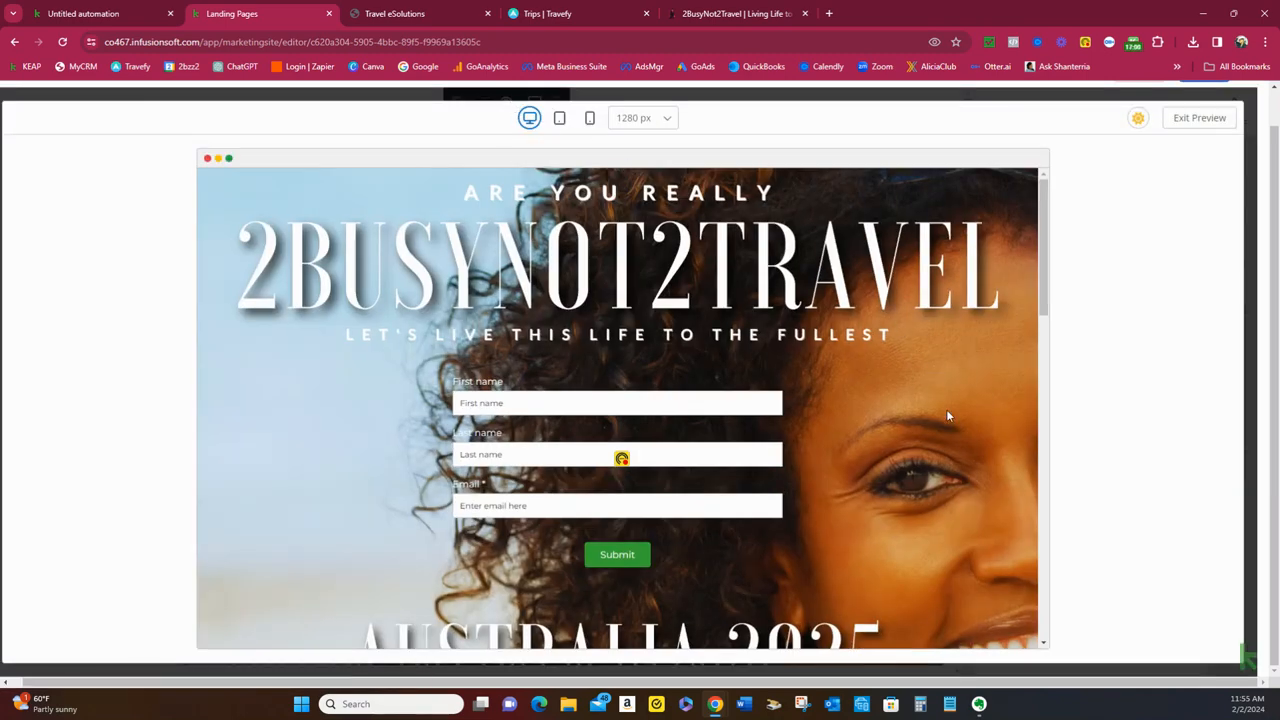
scroll(947, 413, "down", 3)
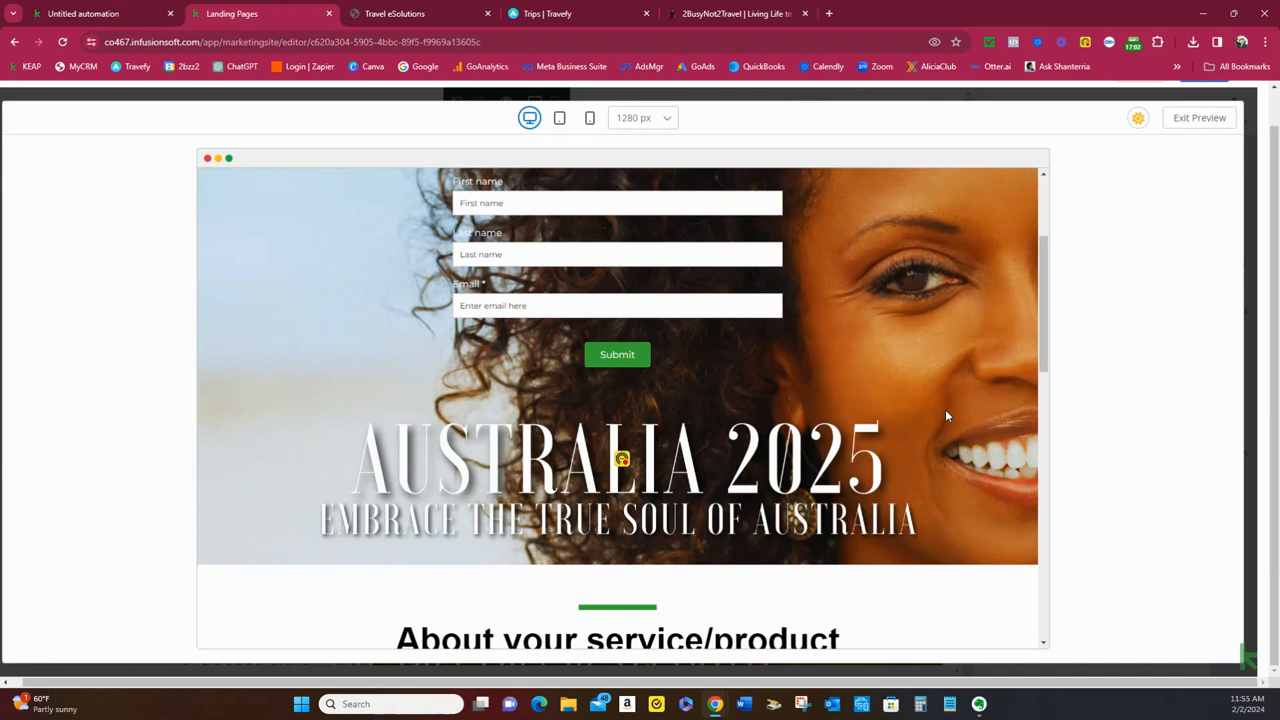
scroll(947, 415, "up", 2)
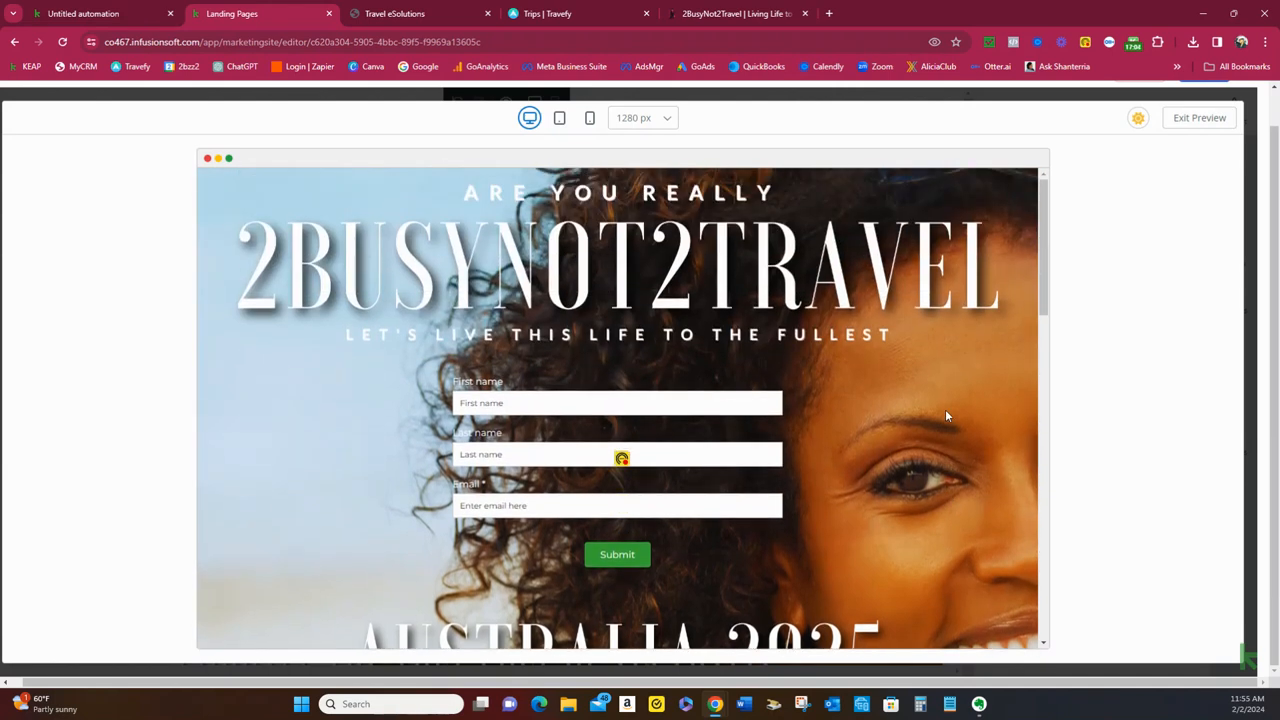
scroll(947, 415, "up", 1)
scroll(947, 415, "down", 1)
scroll(947, 415, "down", 1)
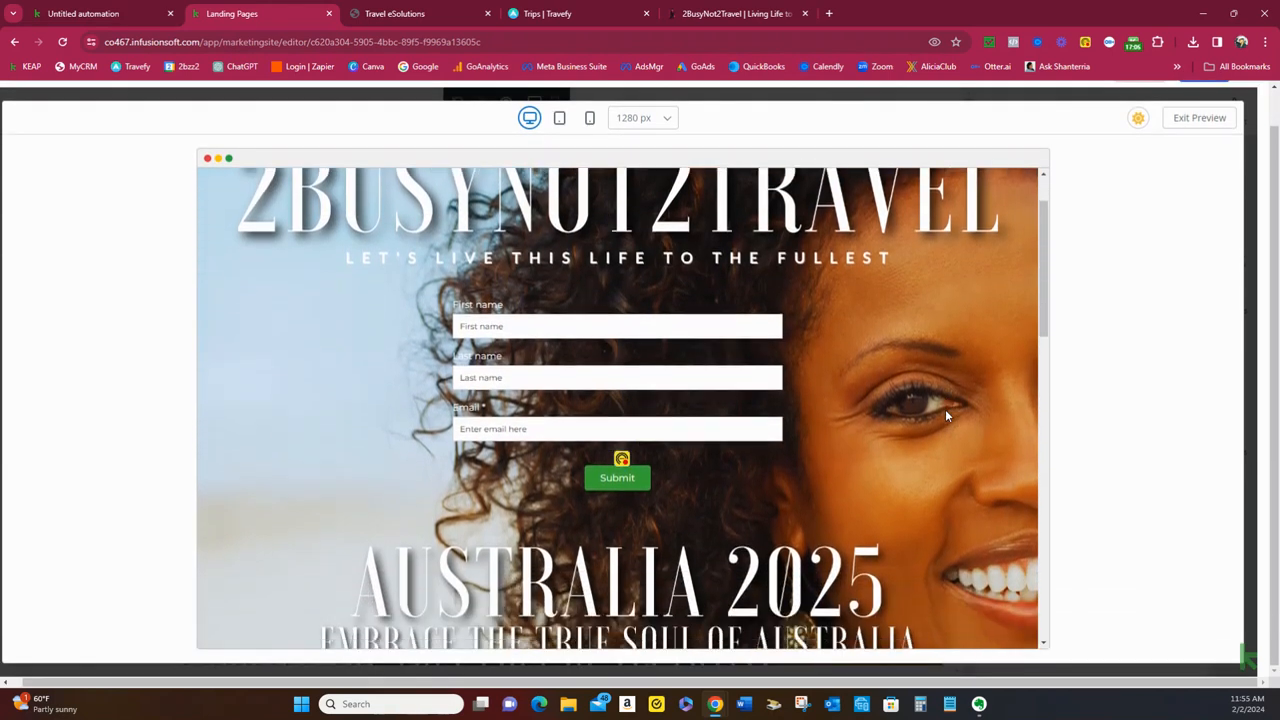
scroll(945, 415, "down", 5)
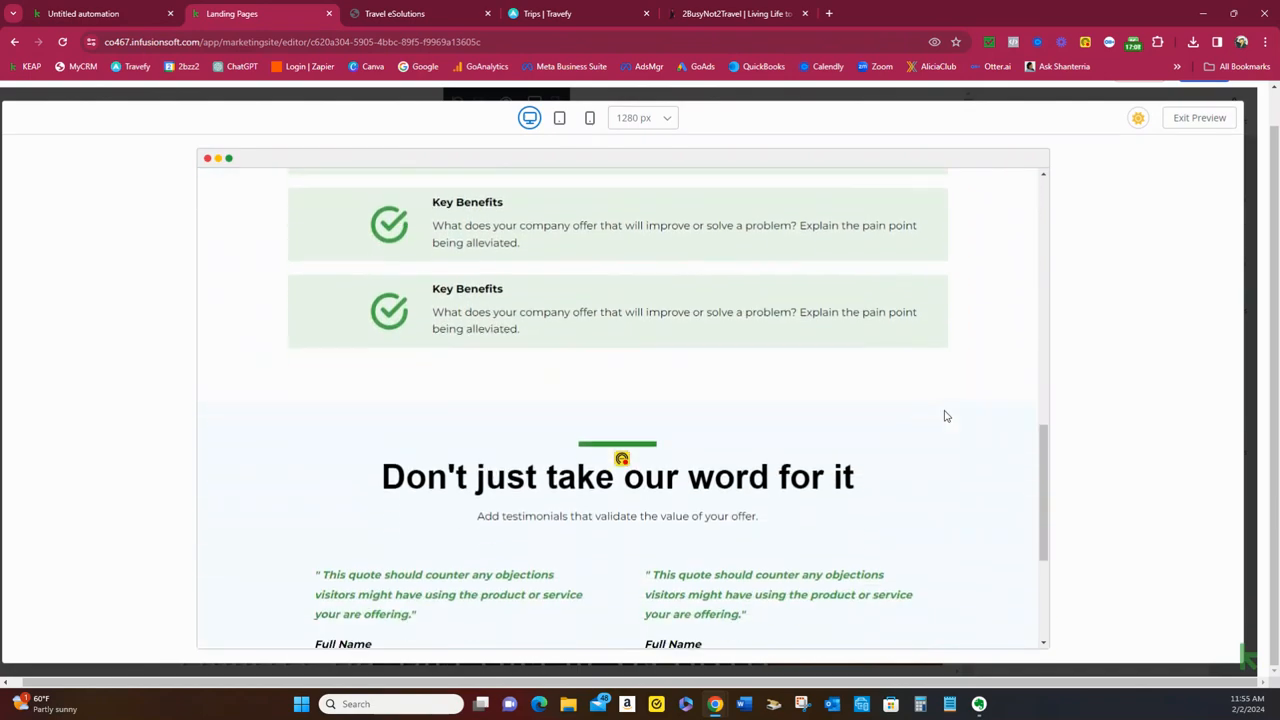
scroll(946, 415, "down", 3)
scroll(946, 415, "up", 10)
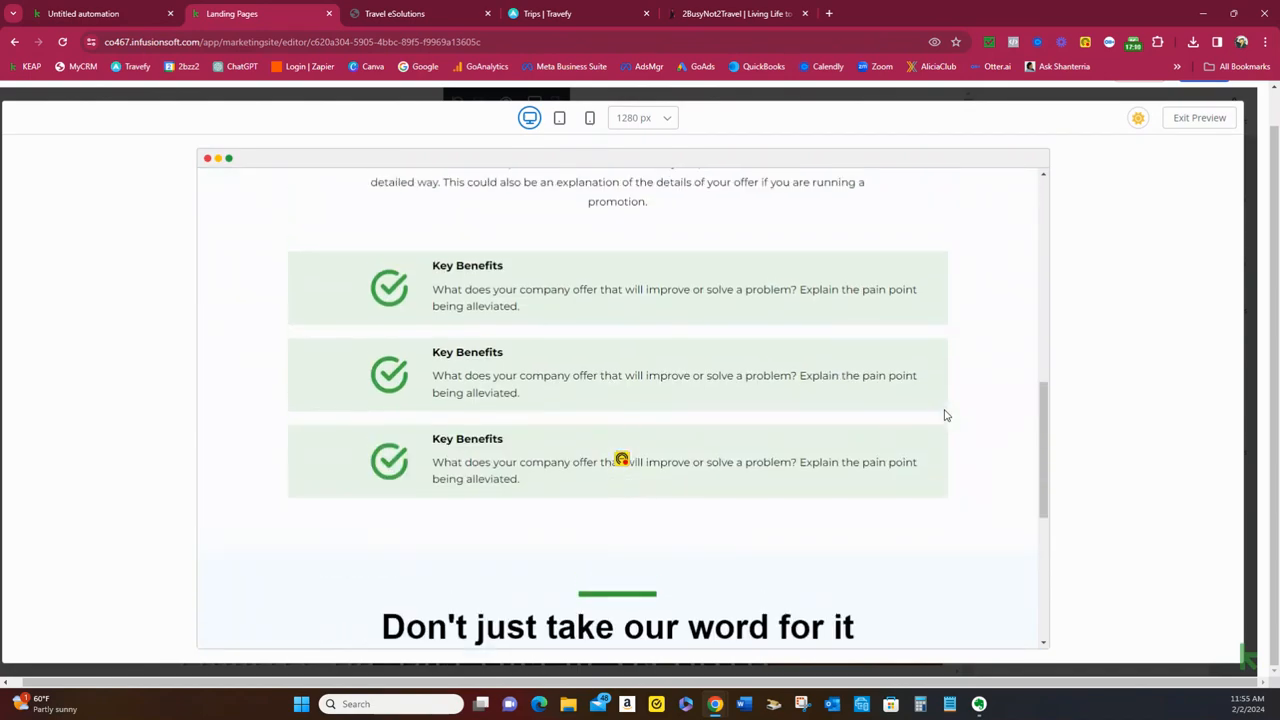